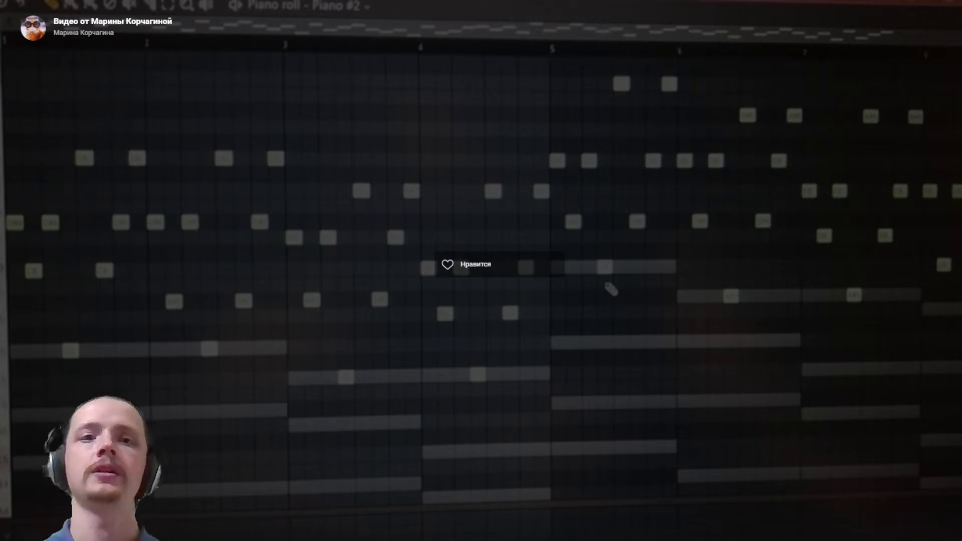
# Switch from the browser messenger video to the window showing the FL Studio playlist
pyautogui.hotkey('alt', 'Tab')
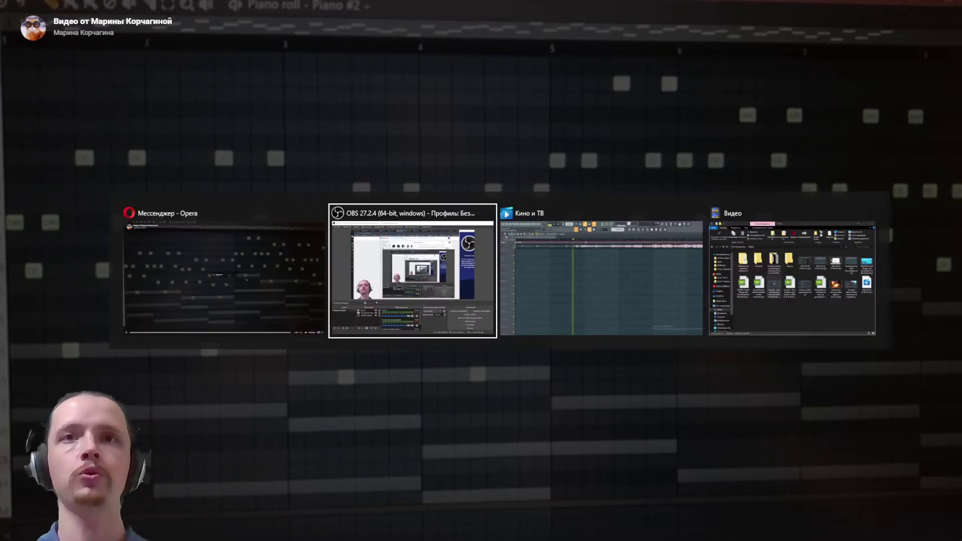
pyautogui.hotkey('alt', 'Tab')
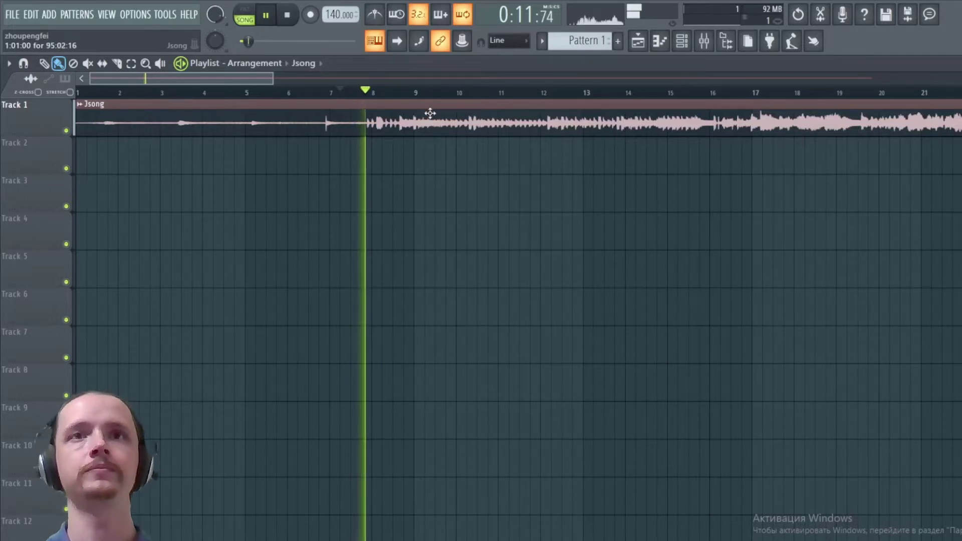
# Tap along with the playing song in the Tempo tapper until the project tempo is set to 160, and close the tapper
pyautogui.rightClick(335, 13)
pyautogui.click(463, 22)
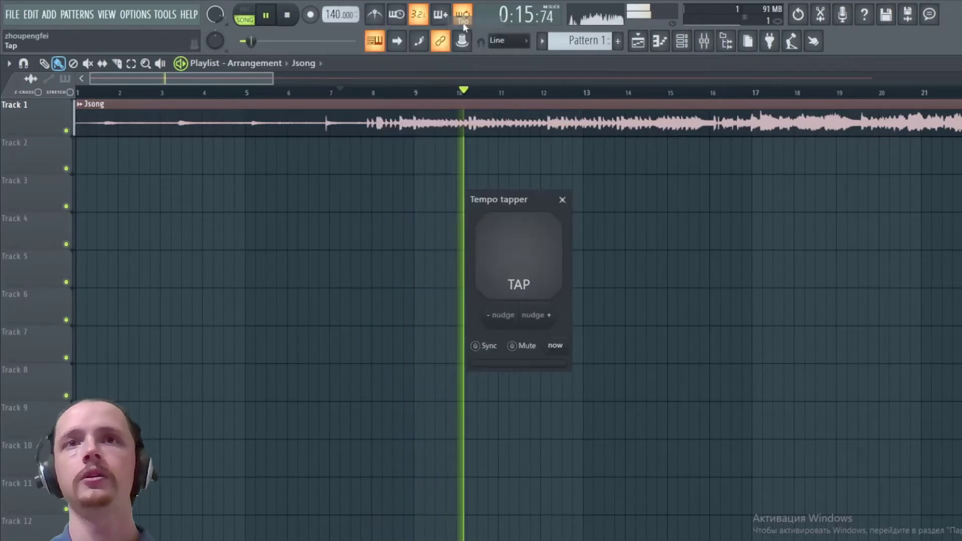
pyautogui.click(538, 257)
pyautogui.click(538, 257)
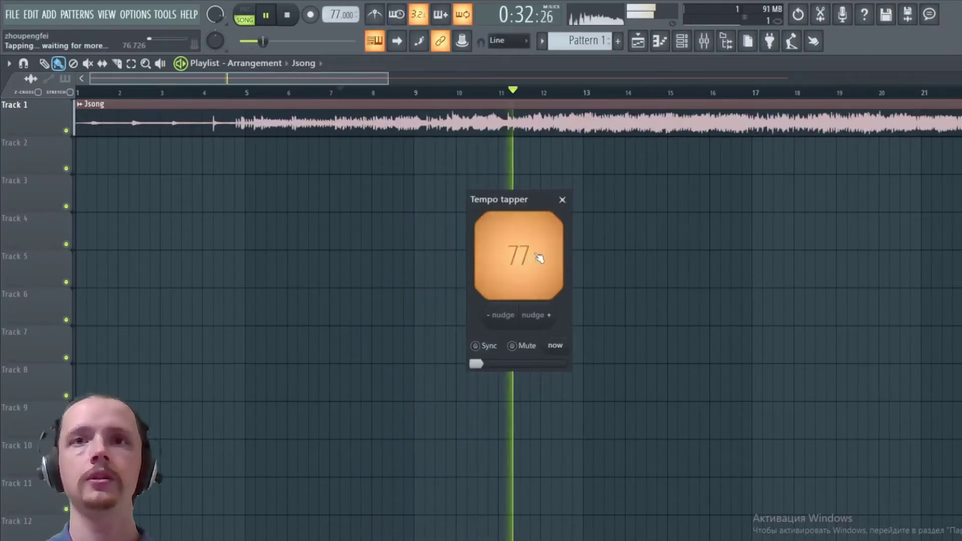
pyautogui.click(538, 258)
pyautogui.click(538, 257)
pyautogui.click(538, 257)
pyautogui.click(538, 257)
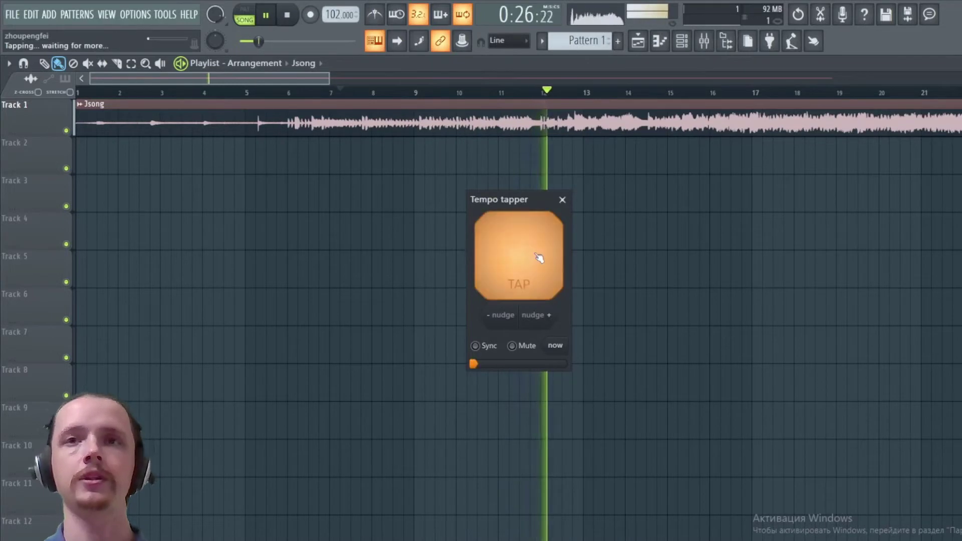
pyautogui.click(538, 257)
pyautogui.click(538, 257)
pyautogui.click(538, 257)
pyautogui.click(538, 258)
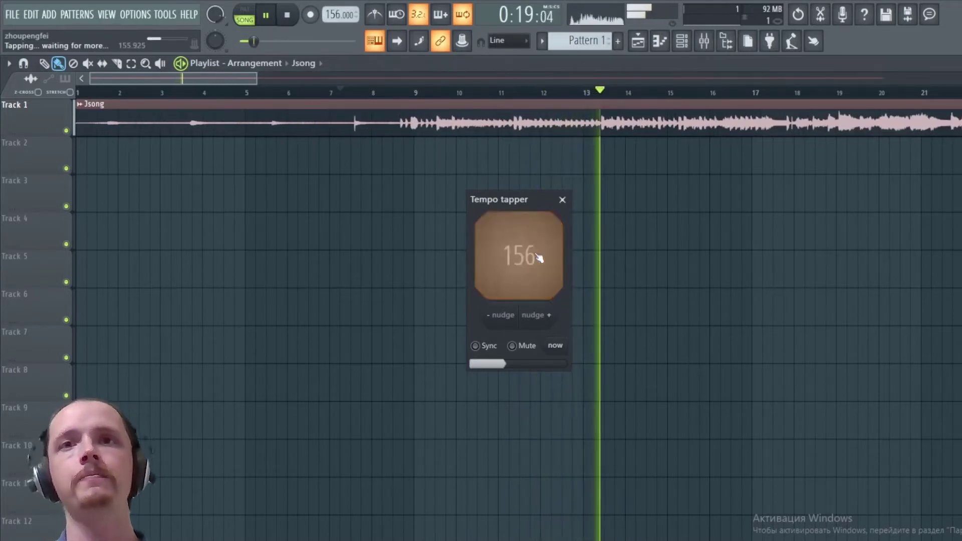
pyautogui.click(538, 258)
pyautogui.click(538, 258)
pyautogui.click(538, 257)
pyautogui.click(538, 257)
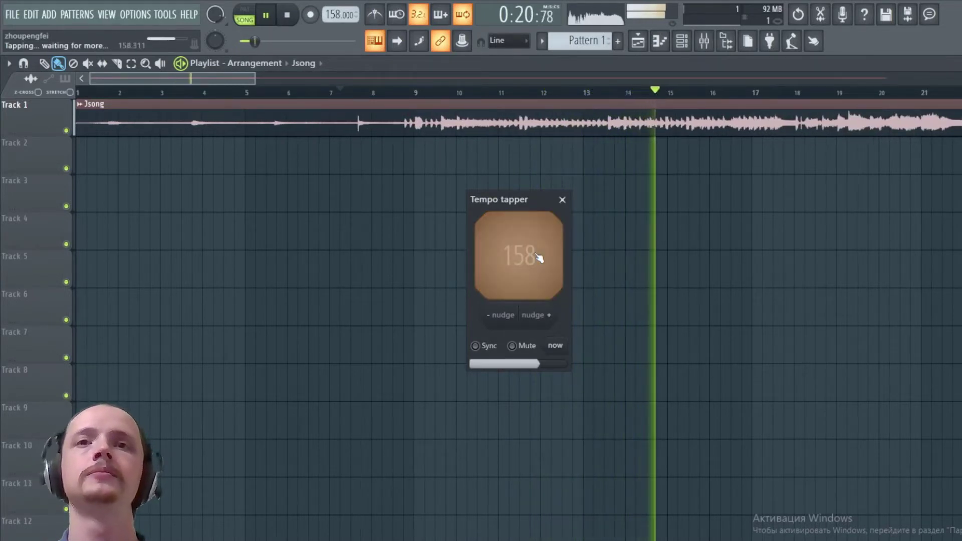
pyautogui.click(538, 257)
pyautogui.click(538, 258)
pyautogui.click(537, 257)
pyautogui.click(538, 257)
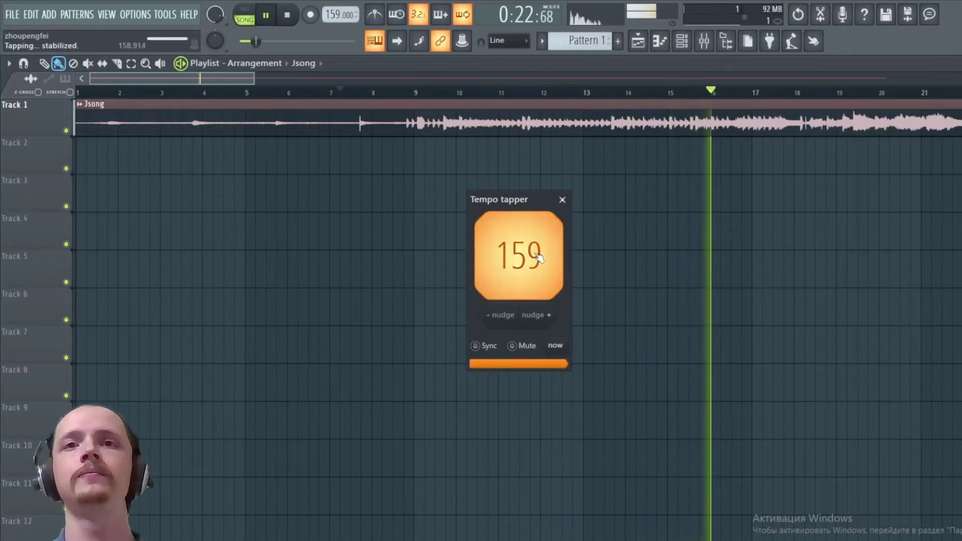
pyautogui.click(538, 257)
pyautogui.click(538, 258)
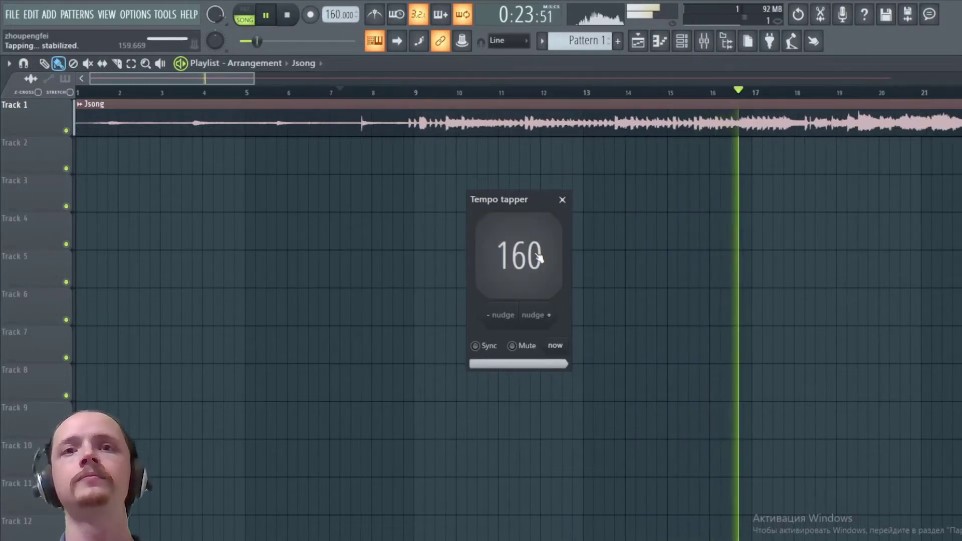
pyautogui.click(562, 199)
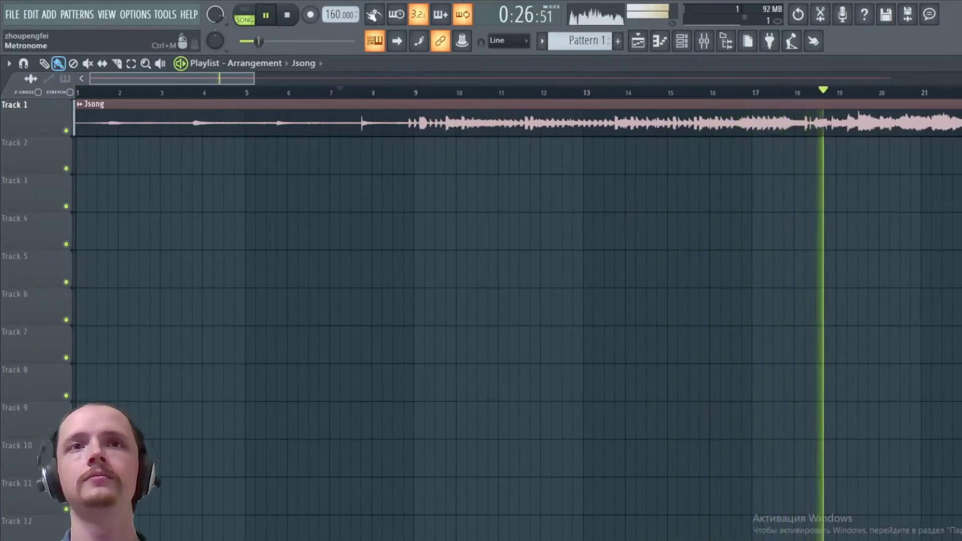
# Turn on the metronome and play the song from just before bar 9
pyautogui.click(374, 15)
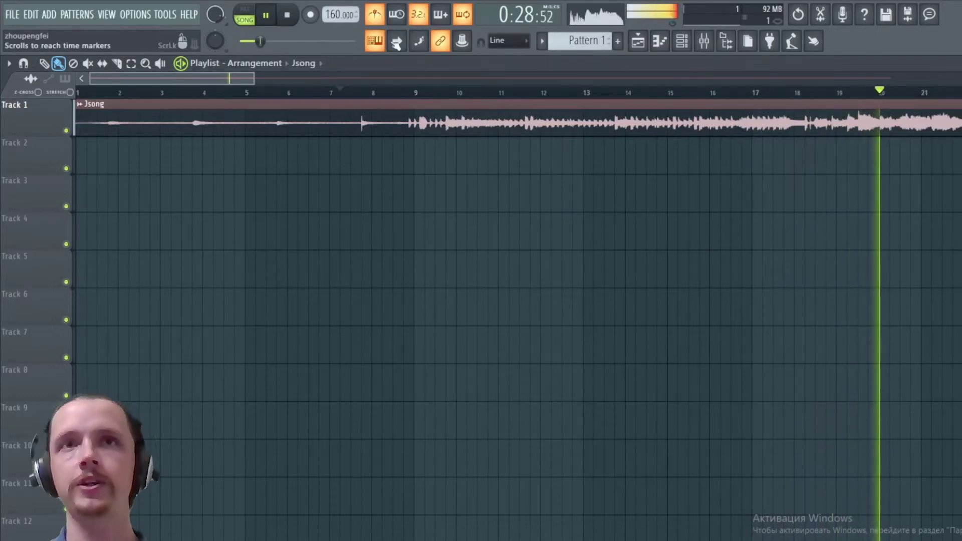
pyautogui.press('space')
pyautogui.click(403, 95)
pyautogui.press('space')
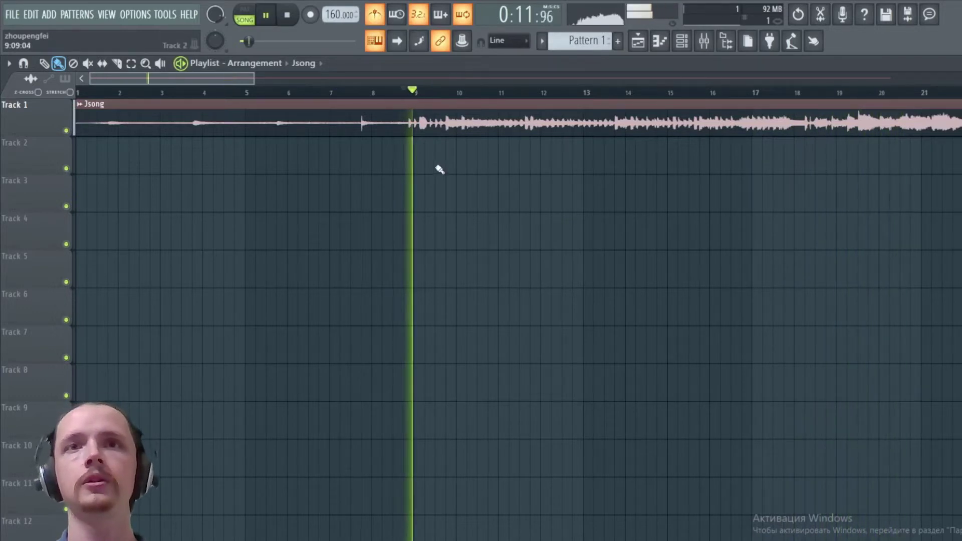
# Shift the Jsong clip later so its strong onset lands on bar 10, and check it against the metronome from there
pyautogui.scroll(5, 431, 171)
pyautogui.press('space')
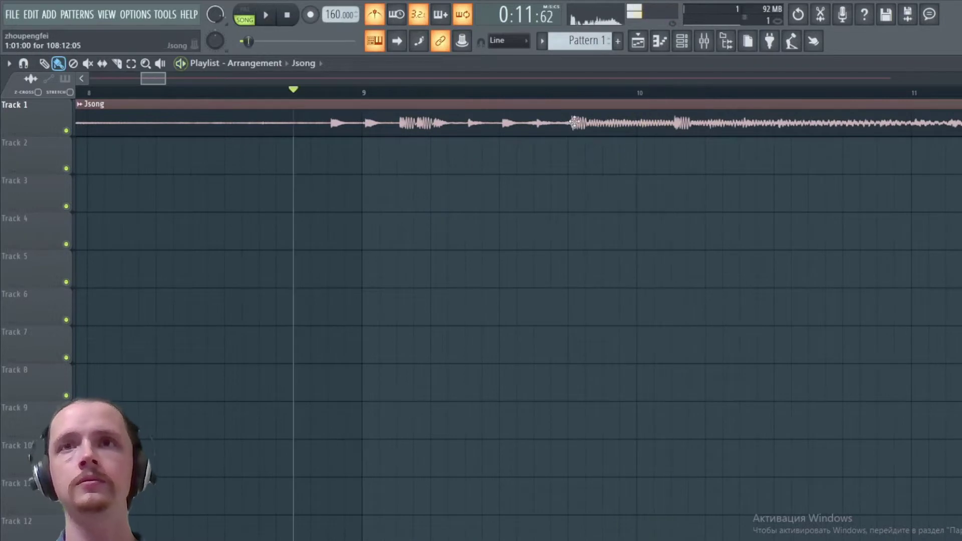
pyautogui.moveTo(553, 115); pyautogui.dragTo(640, 106)
pyautogui.click(638, 92)
pyautogui.press('space')
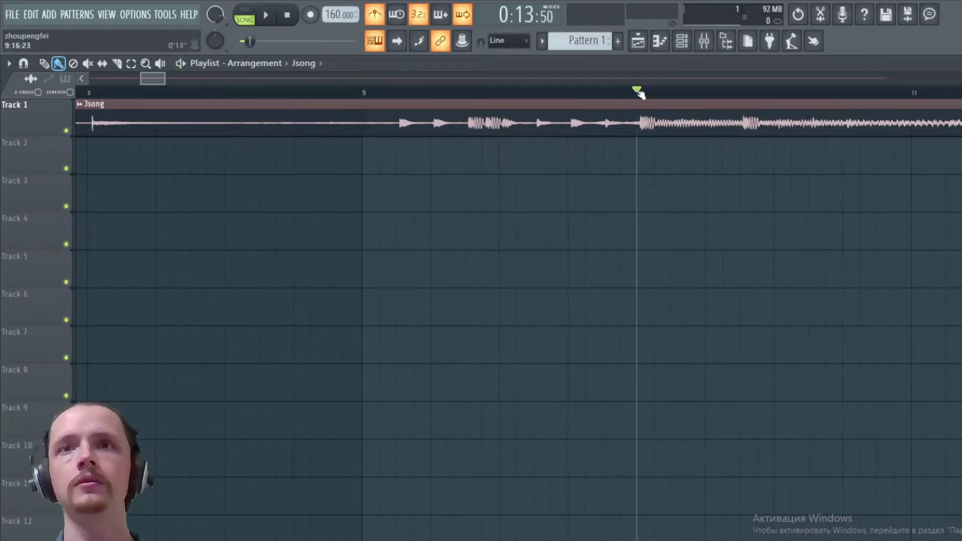
pyautogui.scroll(3, 643, 164)
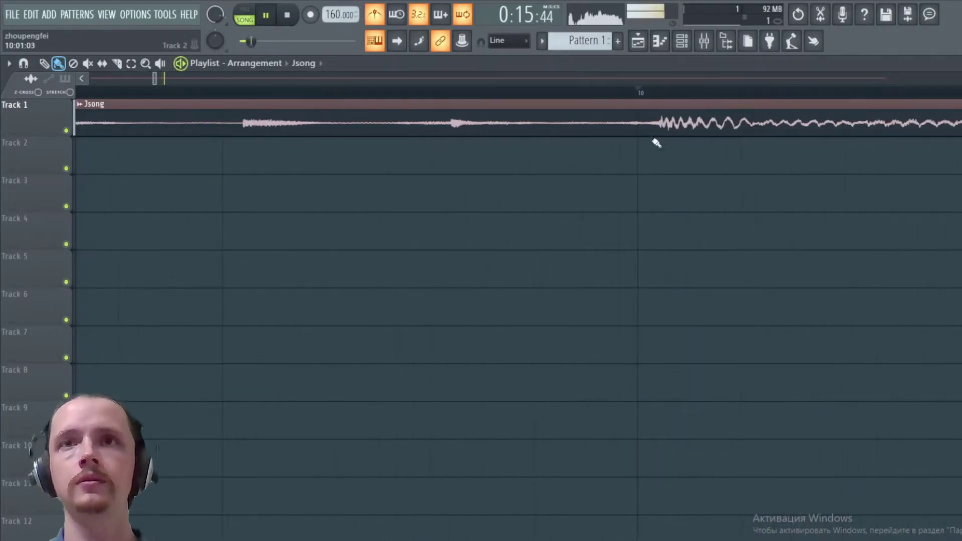
pyautogui.scroll(-3, 646, 203)
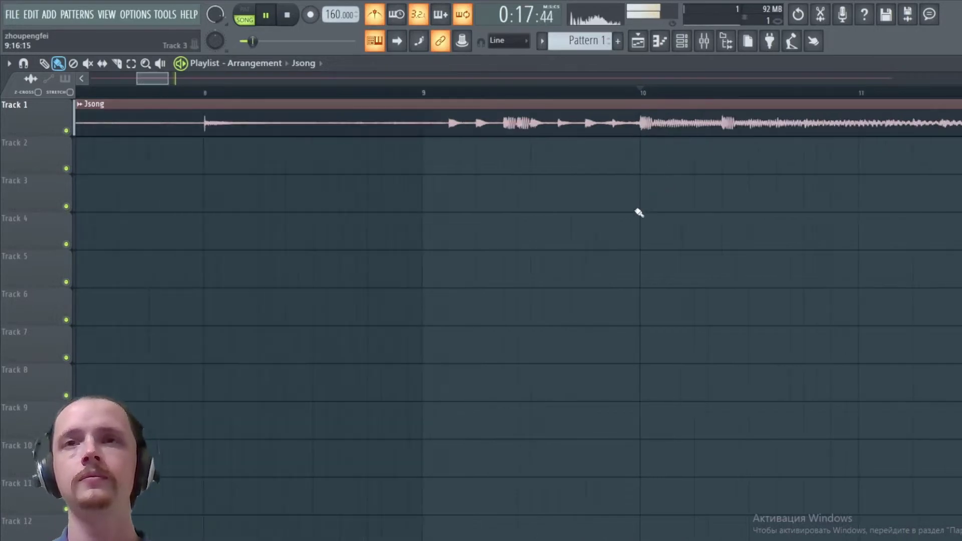
pyautogui.scroll(-2, 548, 211)
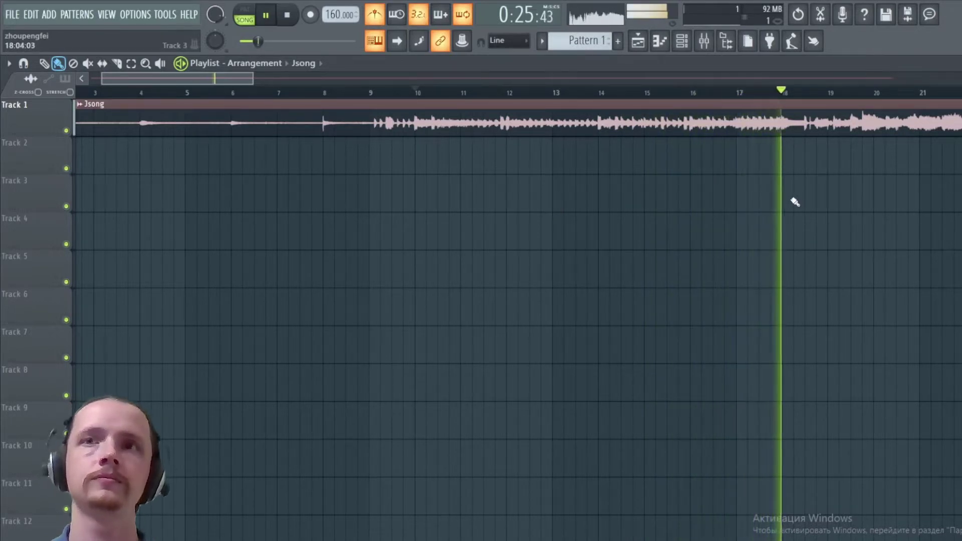
# Move the Jsong clip one bar earlier and play from bar 17 to check the beat
pyautogui.press('space')
pyautogui.click(782, 96)
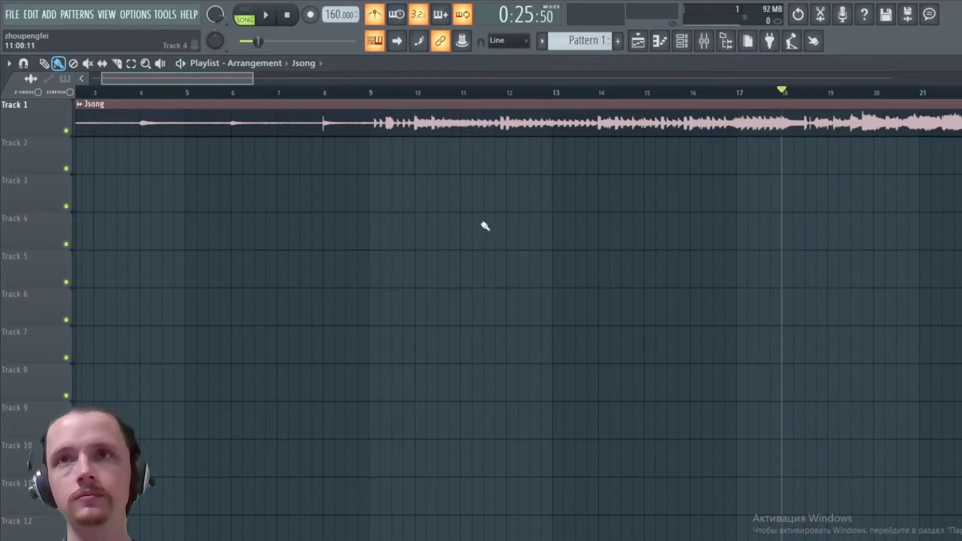
pyautogui.moveTo(105, 79); pyautogui.dragTo(91, 79)
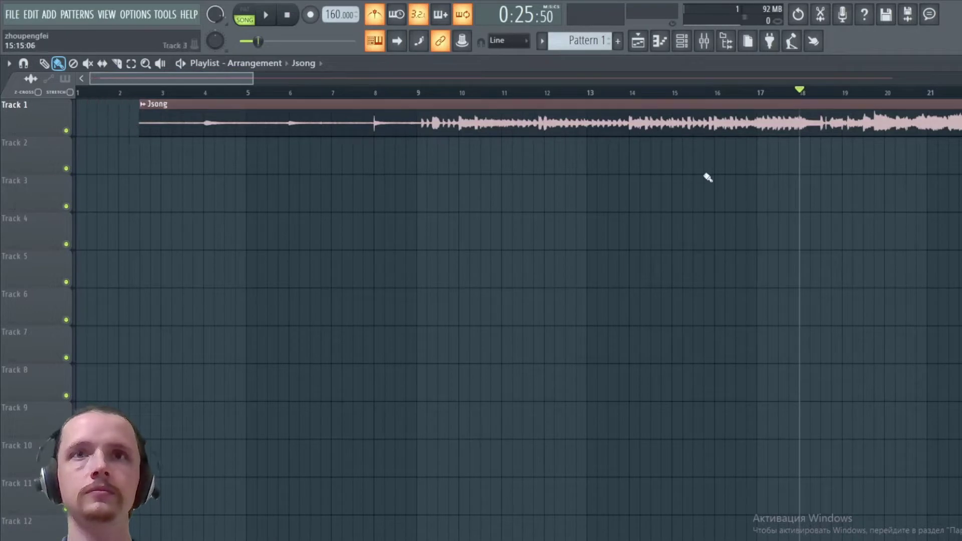
pyautogui.moveTo(798, 124); pyautogui.dragTo(756, 133)
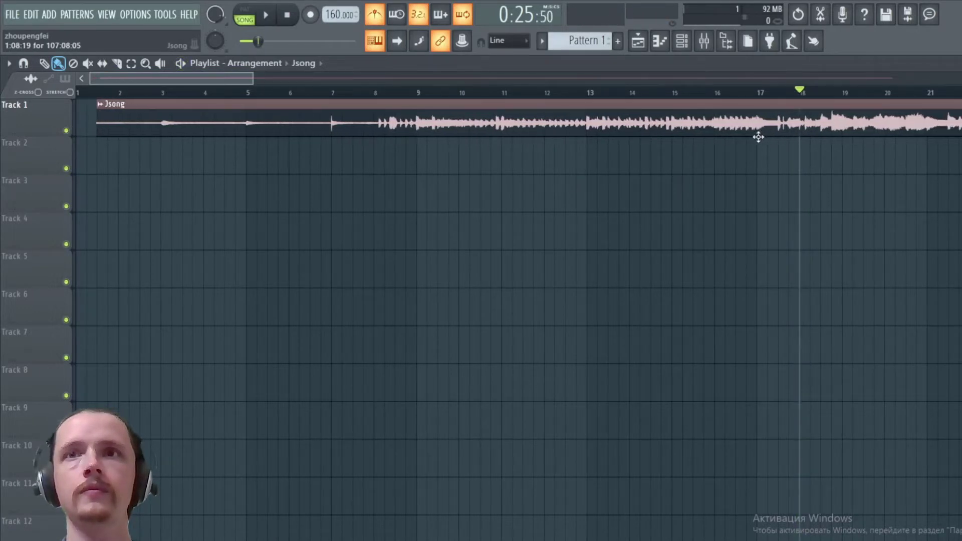
pyautogui.click(757, 92)
pyautogui.press('space')
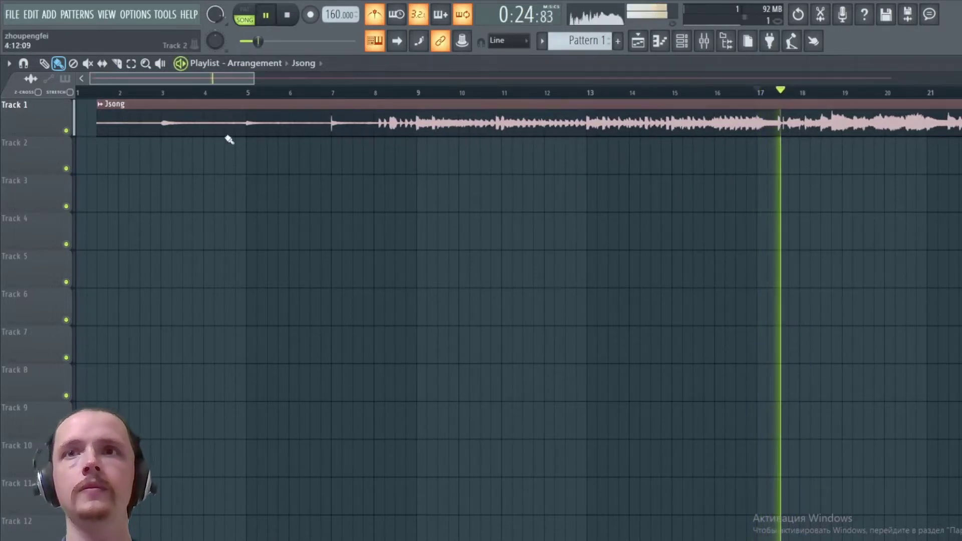
# Extend the start of the Jsong clip back to bar 1, stop playback and switch off the metronome
pyautogui.moveTo(97, 129); pyautogui.dragTo(76, 129)
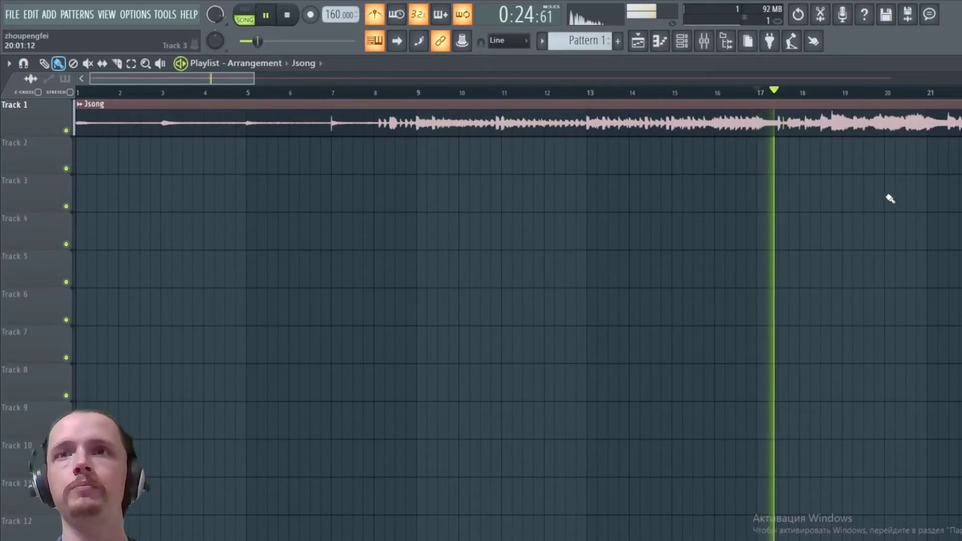
pyautogui.press('space')
pyautogui.click(376, 13)
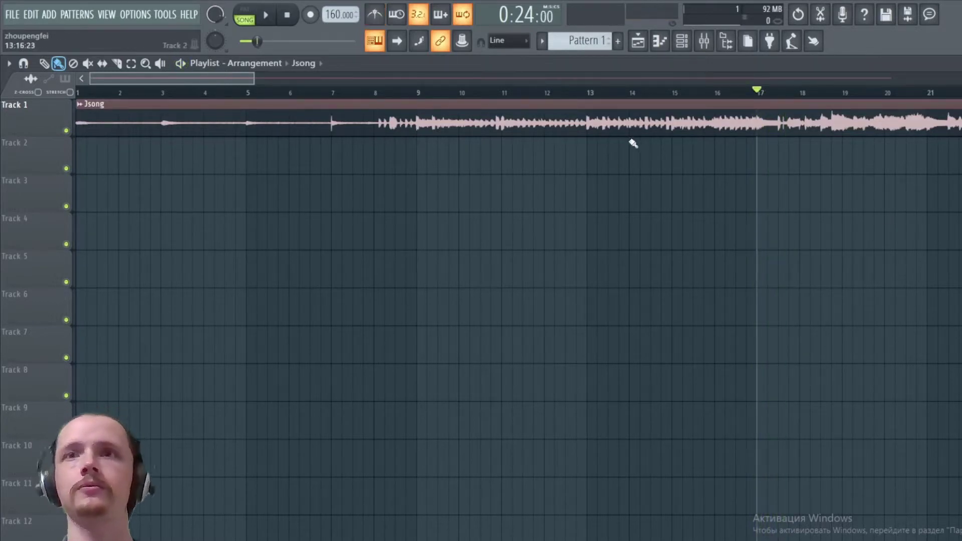
# Place Pattern 1 at the start of Track 2 and stretch its clip to about bar 21
pyautogui.click(586, 41)
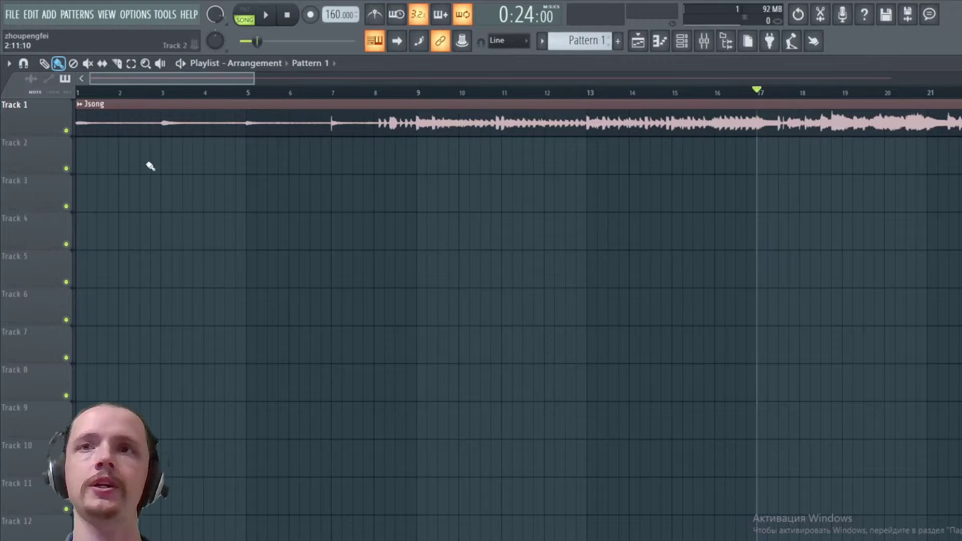
pyautogui.click(83, 158)
pyautogui.moveTo(115, 160); pyautogui.dragTo(932, 193)
# Rename Pattern 1 to MIDI and extend its Track 2 clip along the song past bar 103
pyautogui.middleClick(573, 43)
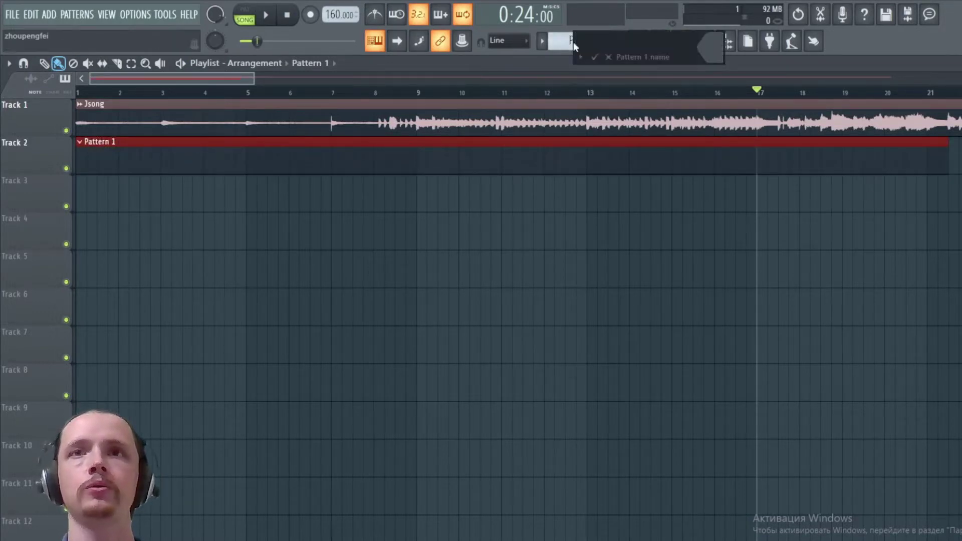
pyautogui.write('MIDI')
pyautogui.press('Return')
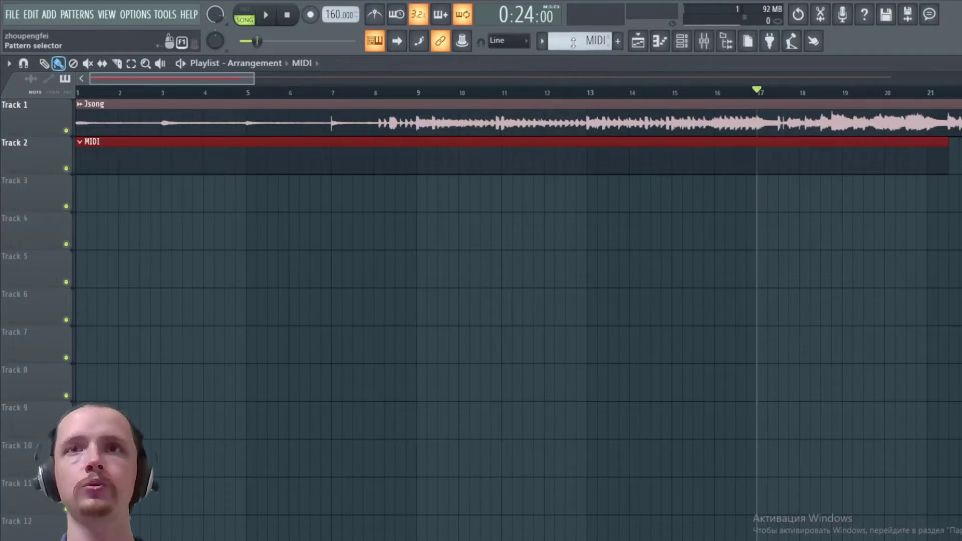
pyautogui.scroll(-8, 822, 175)
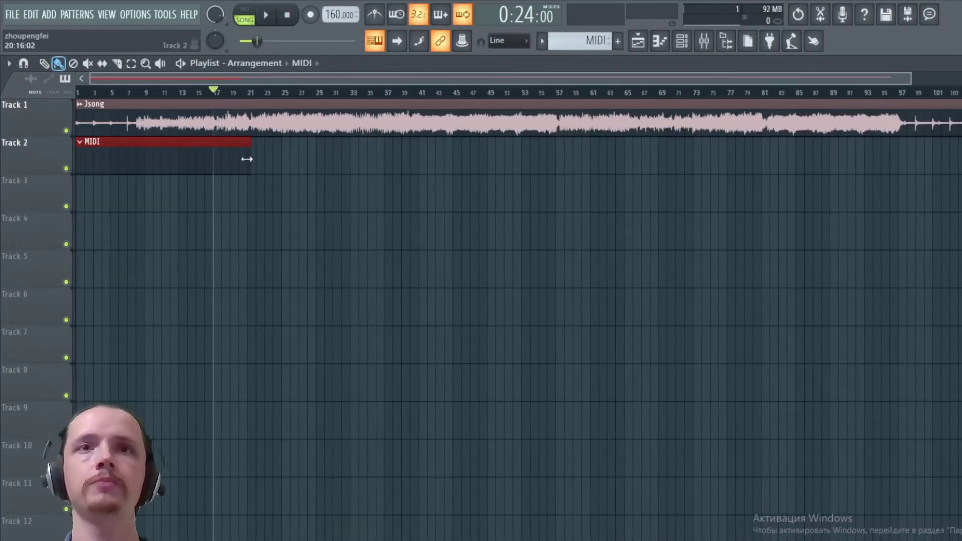
pyautogui.moveTo(247, 158); pyautogui.dragTo(961, 172)
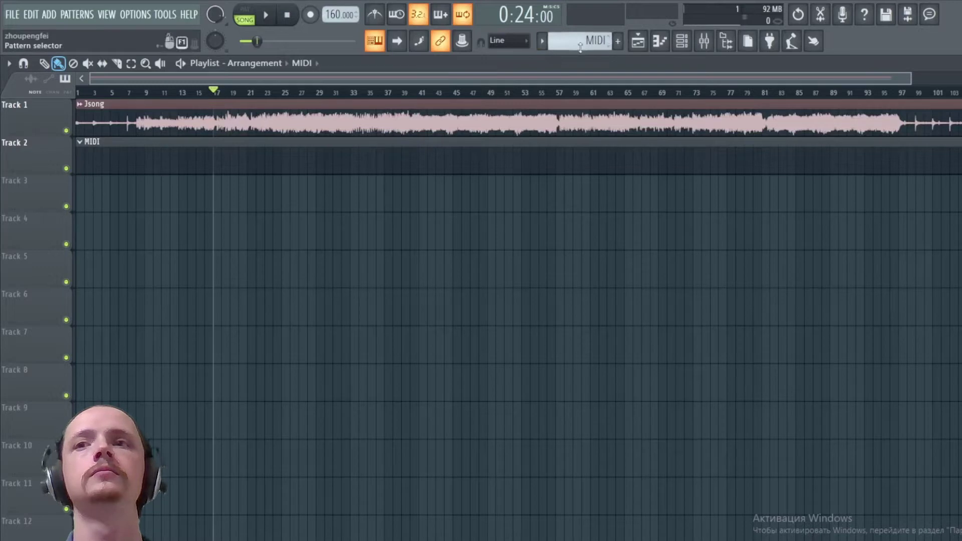
# Show the Unsorted channels in the Channel rack and replace the Sampler with the TruePianos instrument
pyautogui.press('F6')
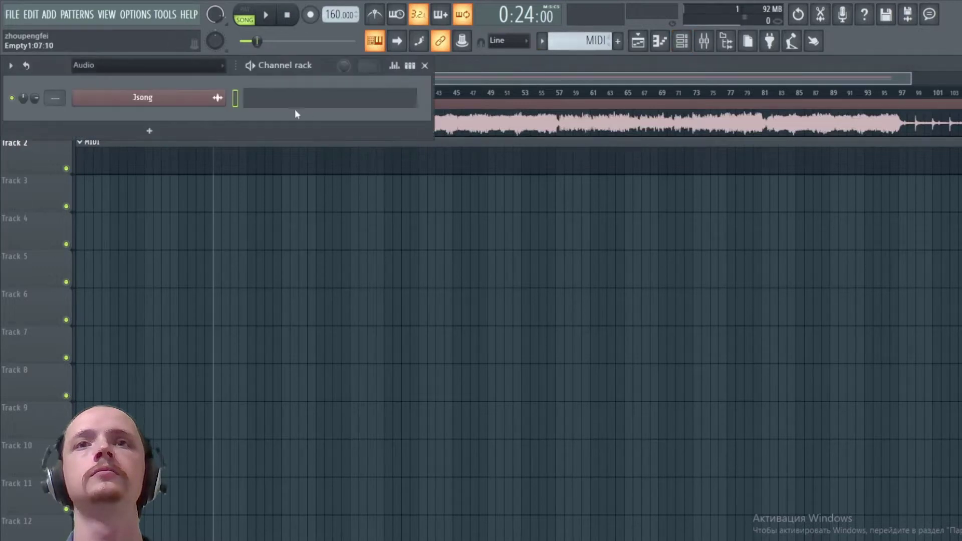
pyautogui.click(206, 67)
pyautogui.click(200, 107)
pyautogui.rightClick(203, 110)
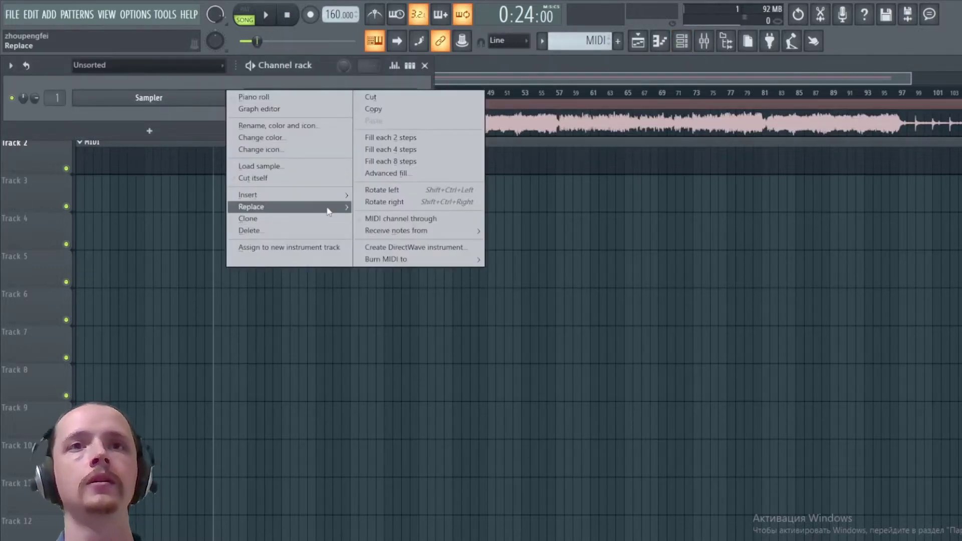
pyautogui.moveTo(301, 206)
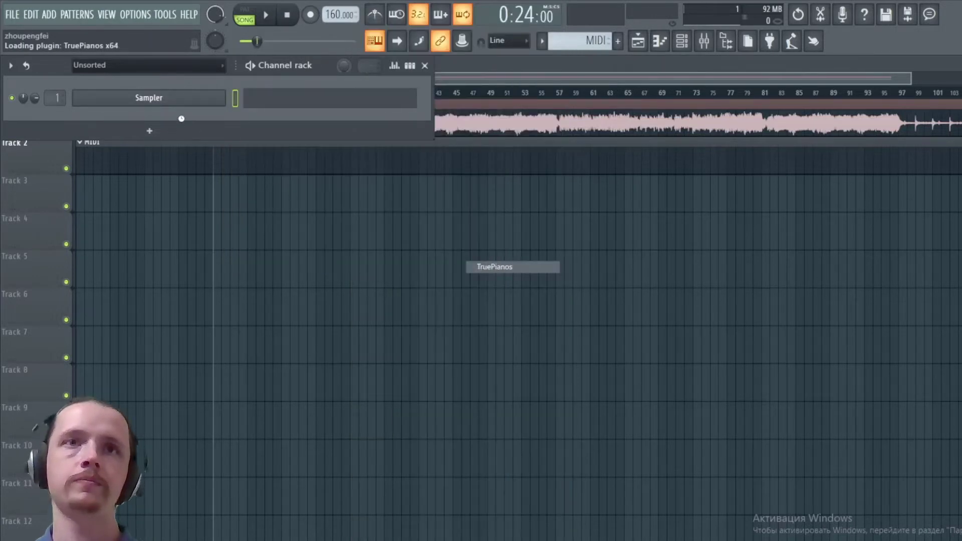
# Rename the TruePianos channel to Main Vocal and close the instrument's window
pyautogui.middleClick(184, 98)
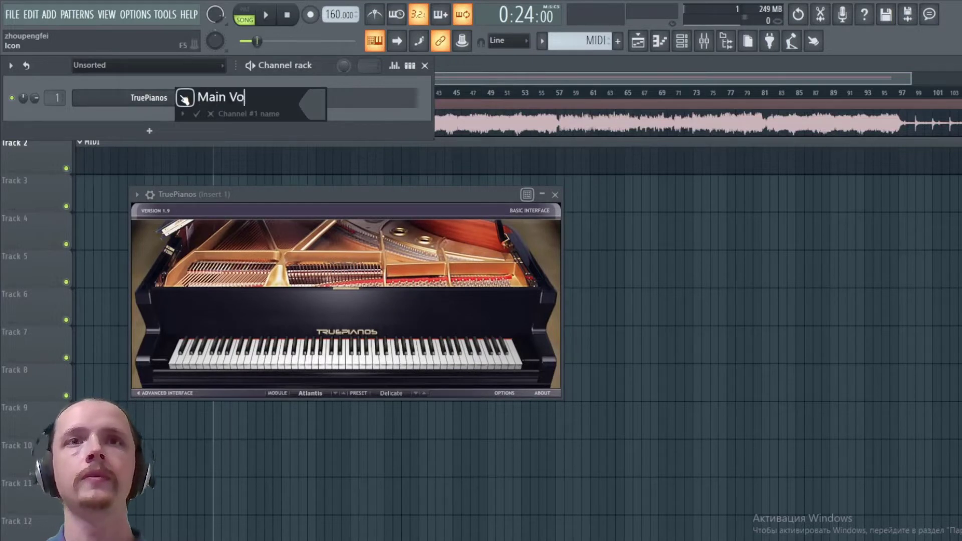
pyautogui.press('Return')
pyautogui.click(183, 97)
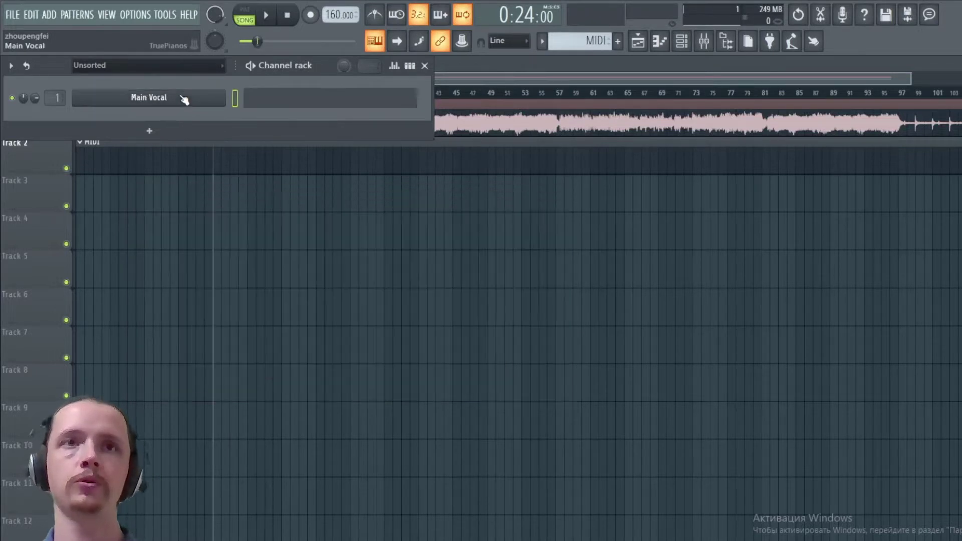
# Open the Main Vocal channel's piano roll and play the song
pyautogui.press('space')
pyautogui.press('space')
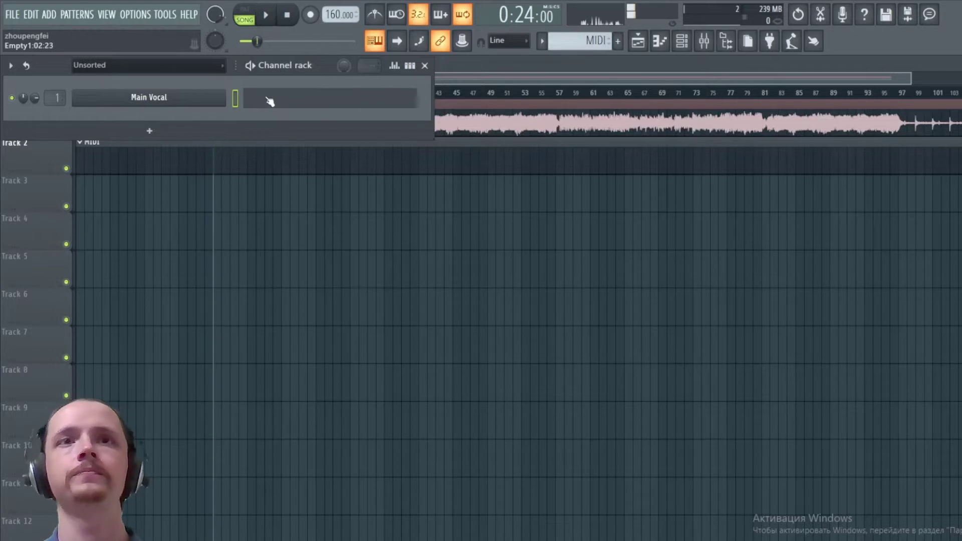
pyautogui.click(268, 102)
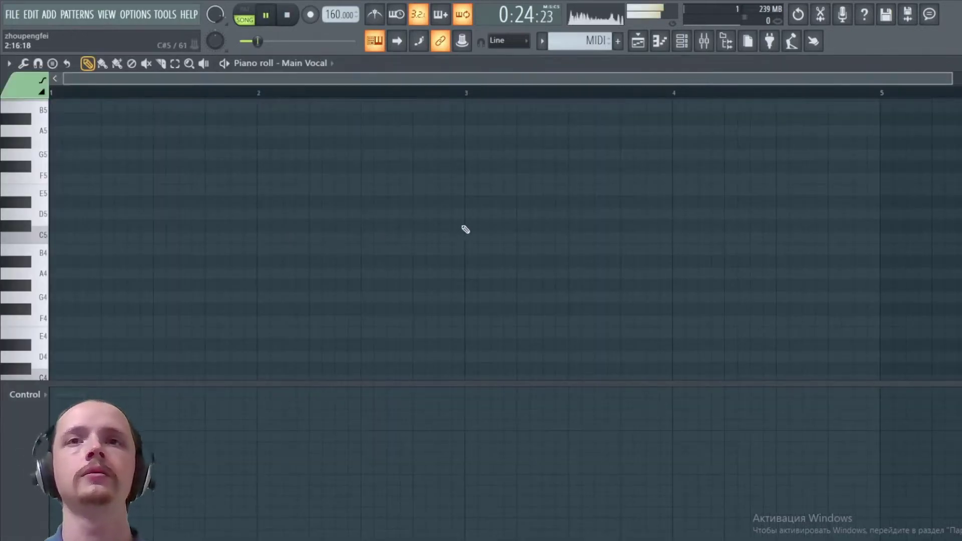
# Try D5, F5 and E5 notes early in bar 3 to find the vocal's first pitch
pyautogui.click(478, 216)
pyautogui.click(517, 179)
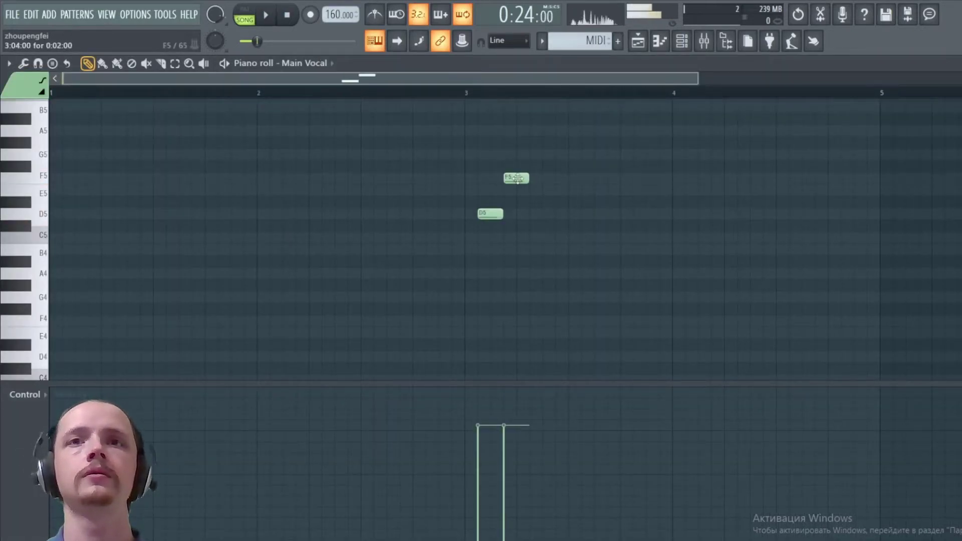
pyautogui.scroll(-2, 498, 223)
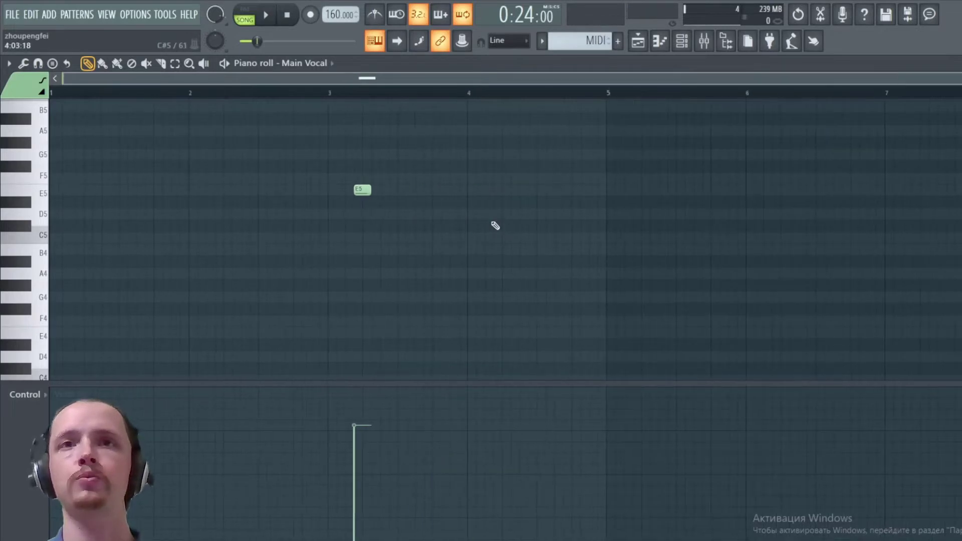
pyautogui.press('space')
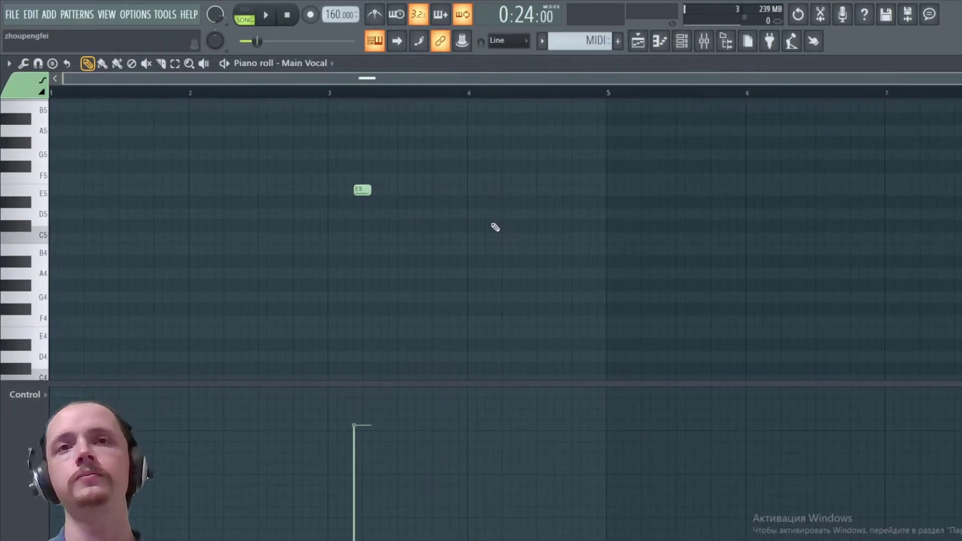
# Move the MIDI clip on Track 2 to start at bar 17 in the Playlist and reopen its Main Vocal piano roll
pyautogui.press('F5')
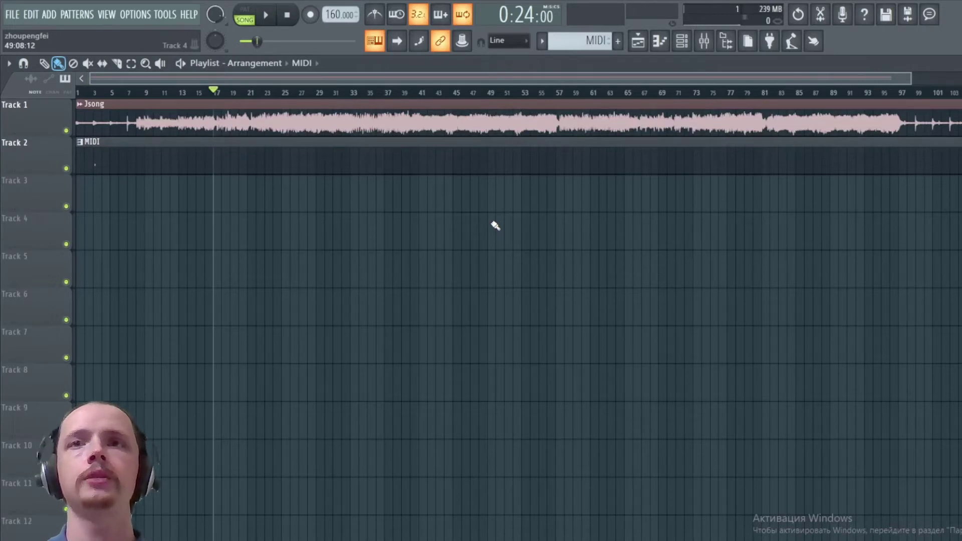
pyautogui.moveTo(190, 156); pyautogui.dragTo(339, 145)
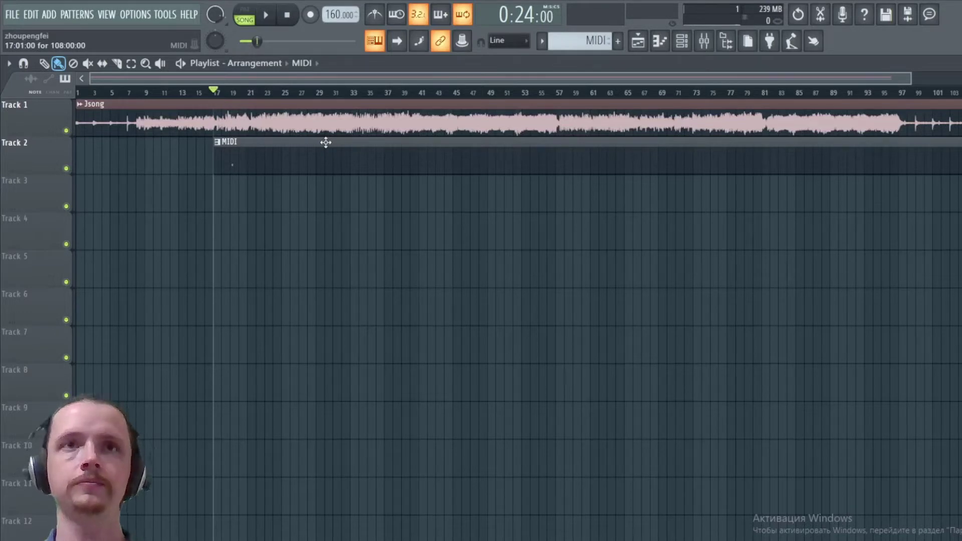
pyautogui.moveTo(325, 143); pyautogui.dragTo(325, 142)
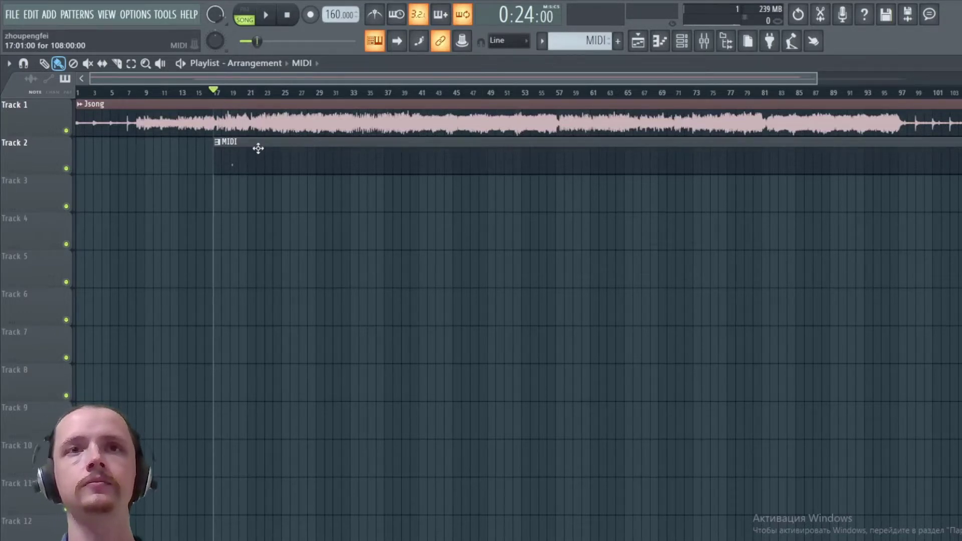
pyautogui.doubleClick(258, 148)
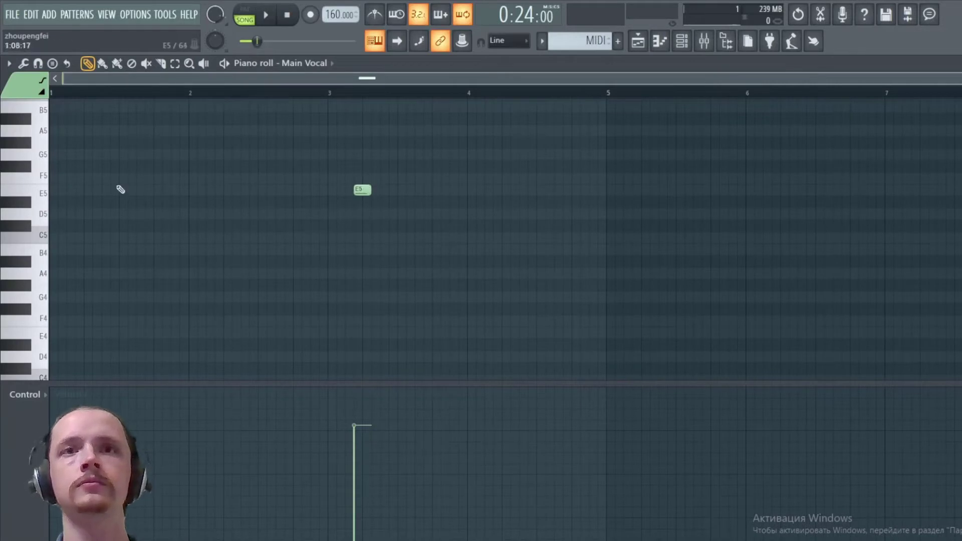
# Place an E5 note on the third beat of bar 1 followed directly by two G5 notes, comparing them with the song
pyautogui.press('space')
pyautogui.press('space')
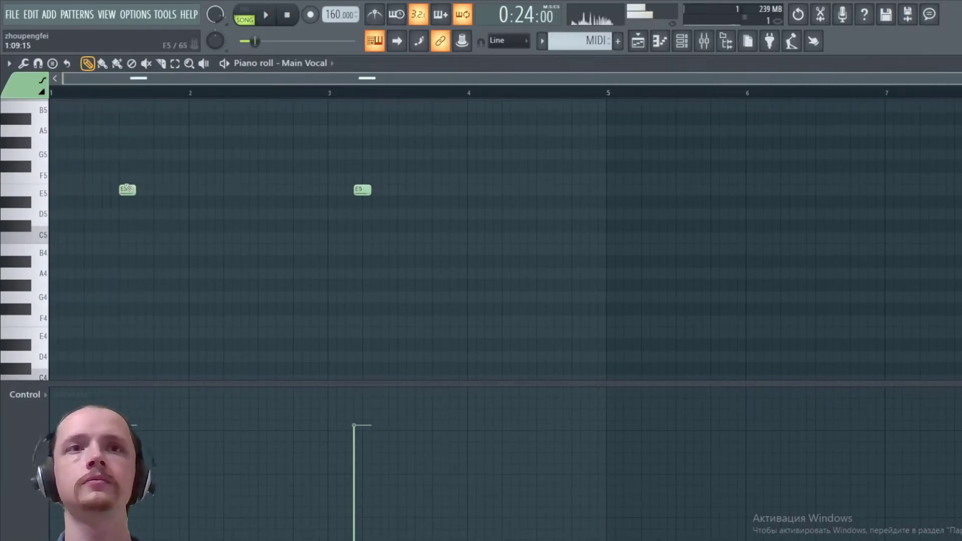
pyautogui.click(142, 154)
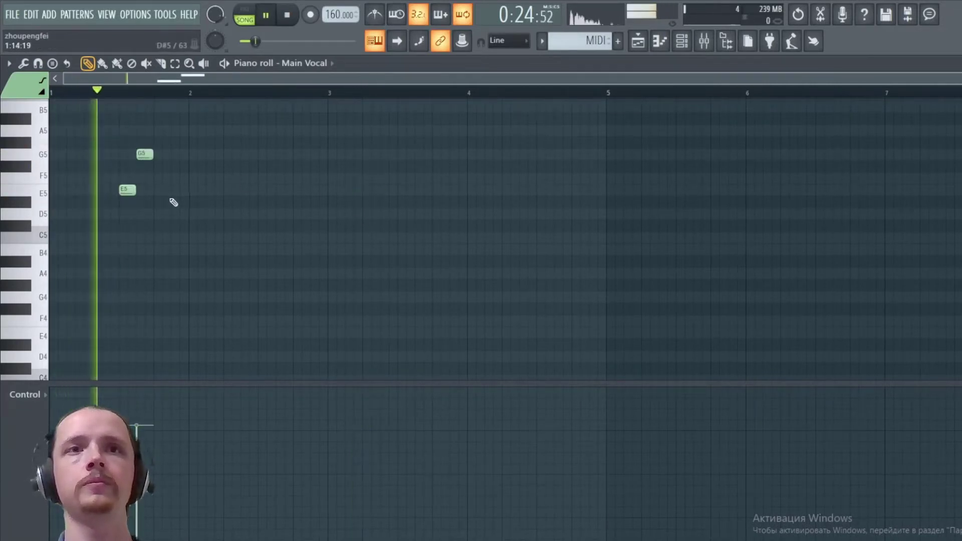
pyautogui.press('space')
pyautogui.click(156, 155)
pyautogui.press('space')
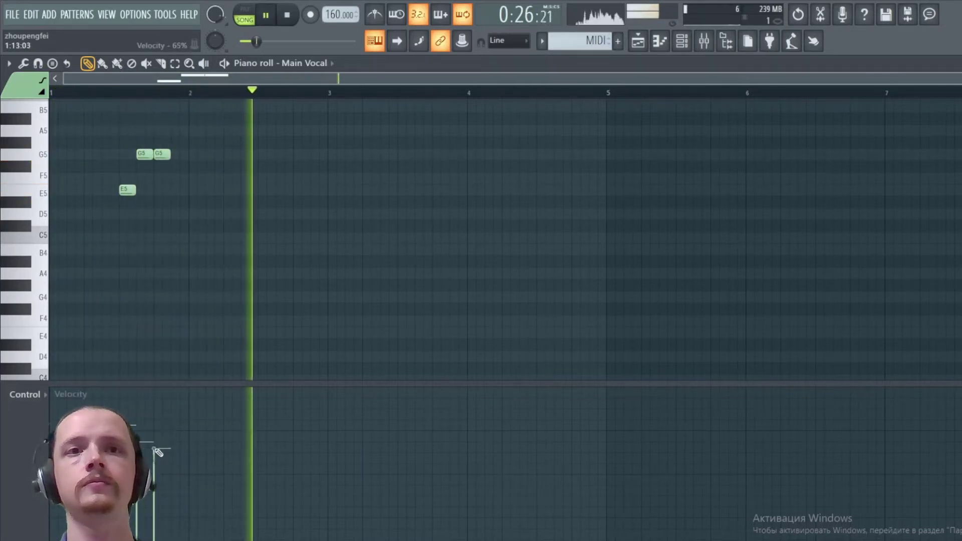
# Add a third G5 note at the end of bar 1 and vary the velocities of the G5 notes while listening
pyautogui.press('space')
pyautogui.click(148, 442)
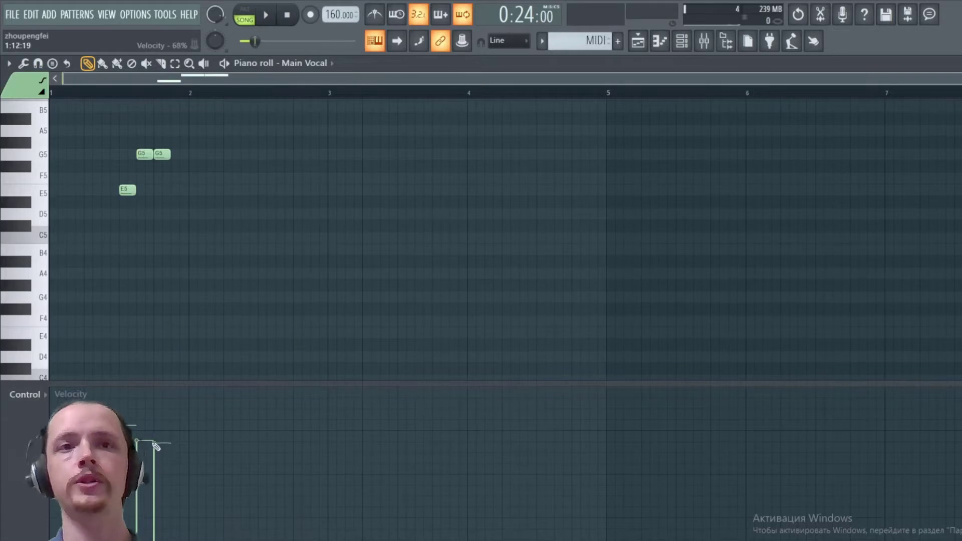
pyautogui.click(177, 155)
pyautogui.press('space')
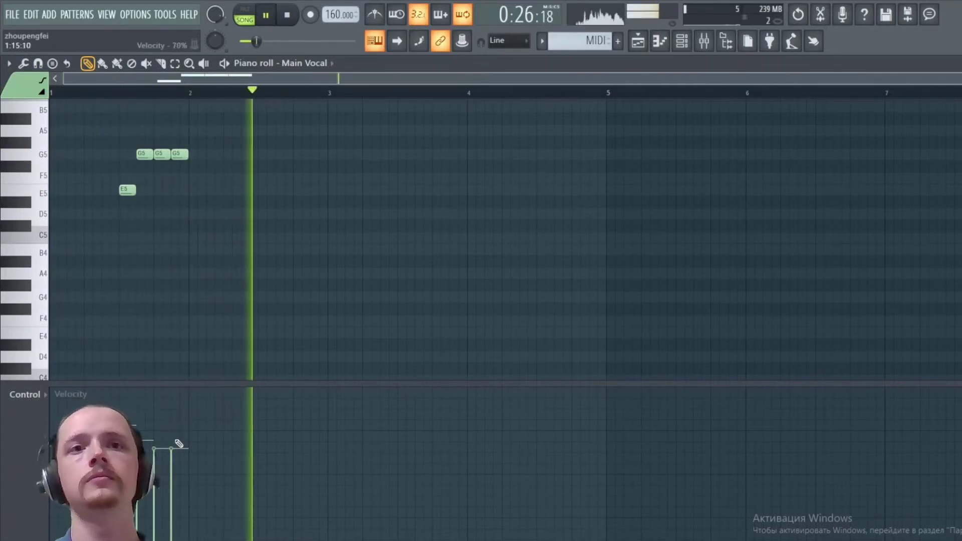
pyautogui.press('space')
pyautogui.press('space')
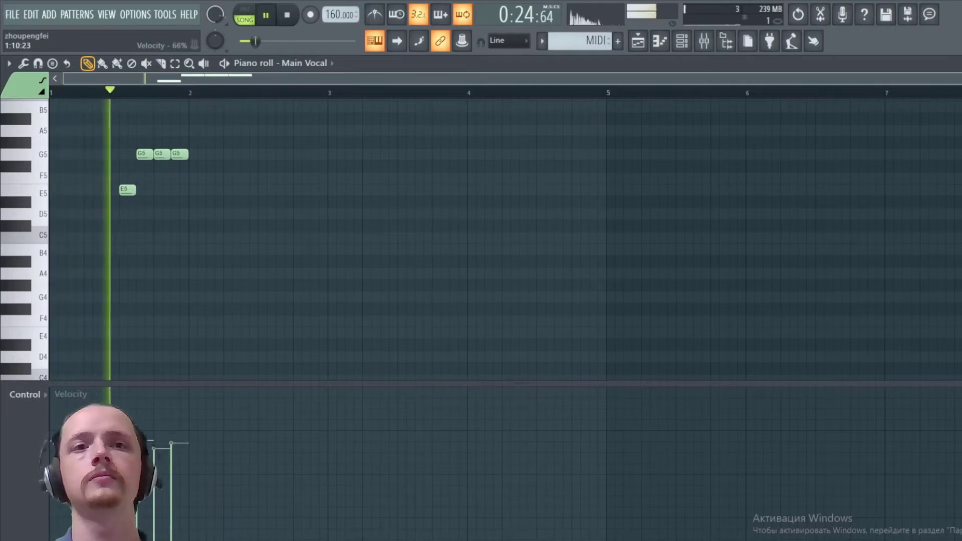
pyautogui.moveTo(137, 448); pyautogui.dragTo(173, 455)
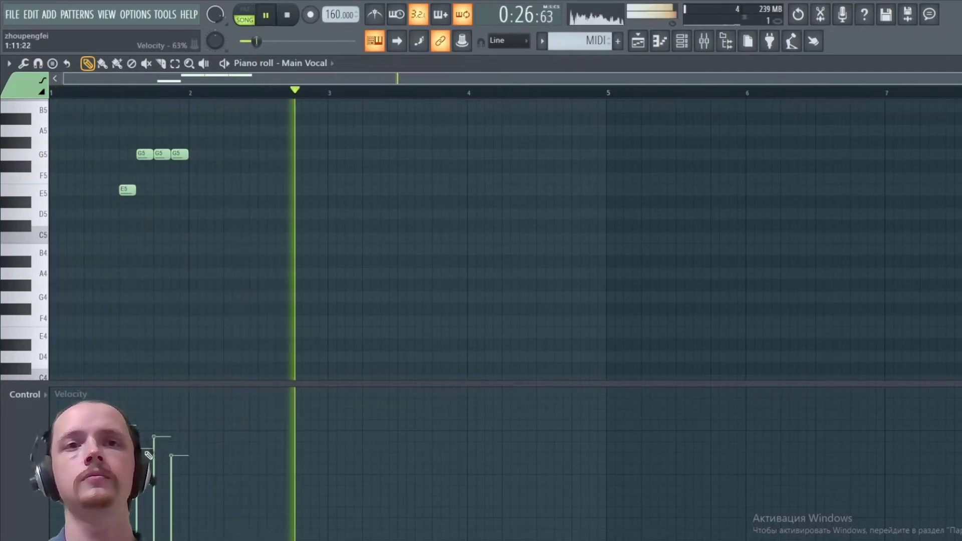
pyautogui.press('space')
# Place three consecutive F#5 notes from the second beat of bar 2 and a G5 note on its fourth beat
pyautogui.click(194, 164)
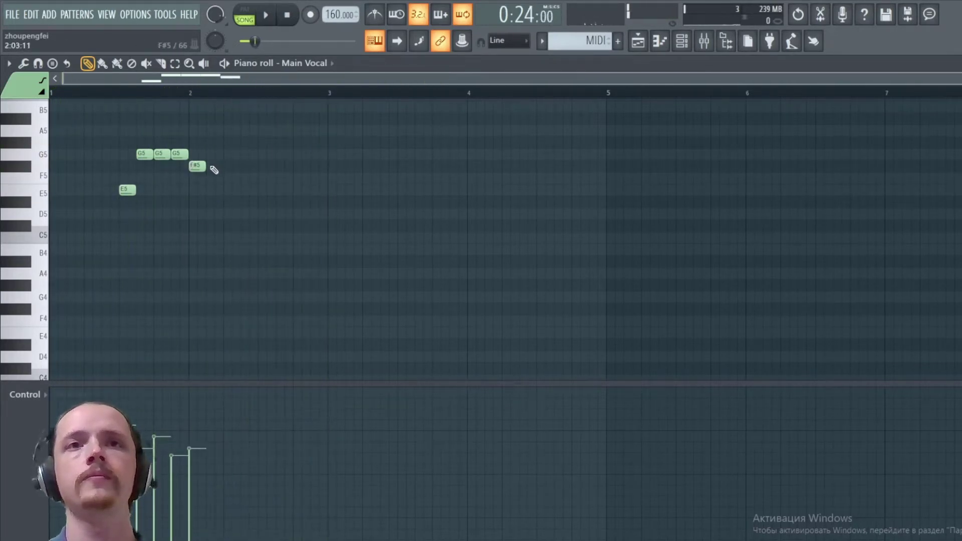
pyautogui.moveTo(252, 138); pyautogui.dragTo(230, 169)
pyautogui.click(192, 94)
pyautogui.press('space')
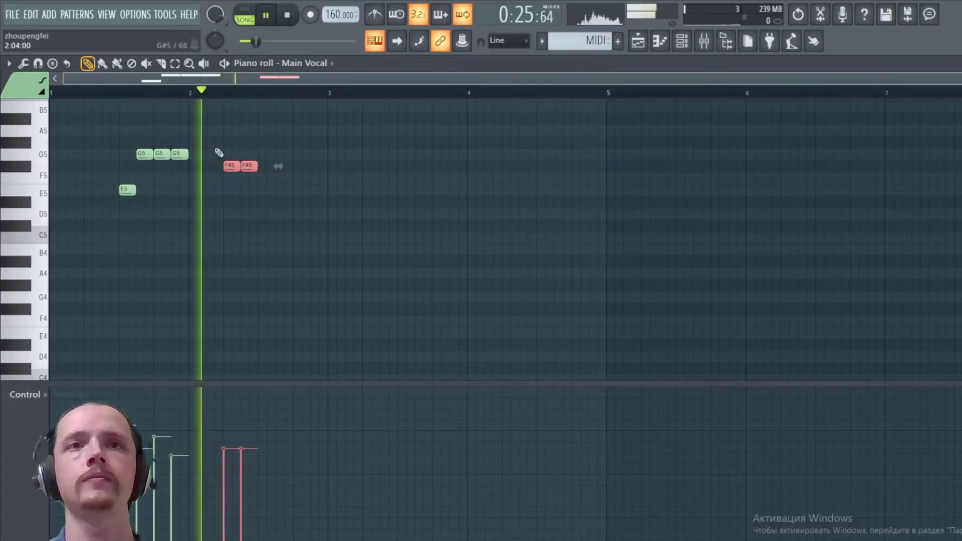
pyautogui.press('space')
pyautogui.click(261, 162)
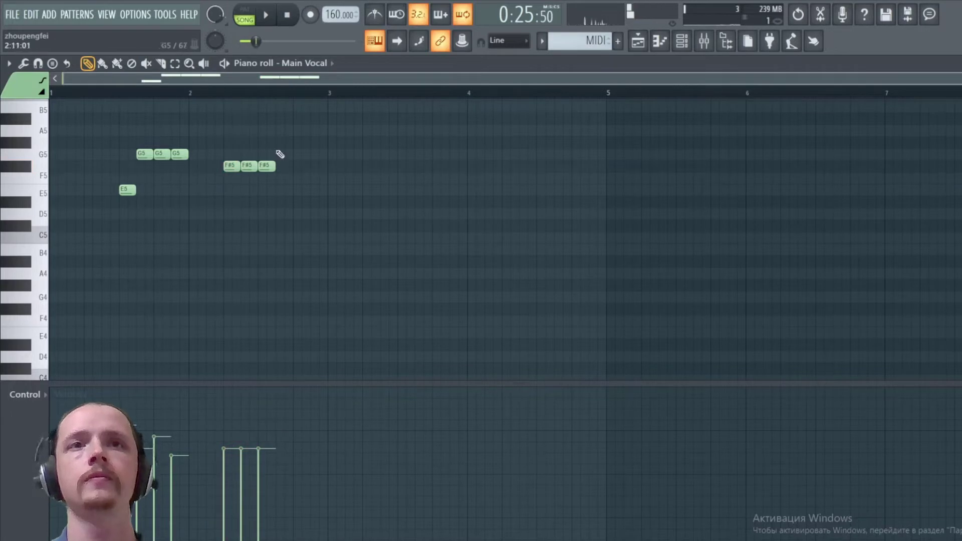
pyautogui.click(292, 153)
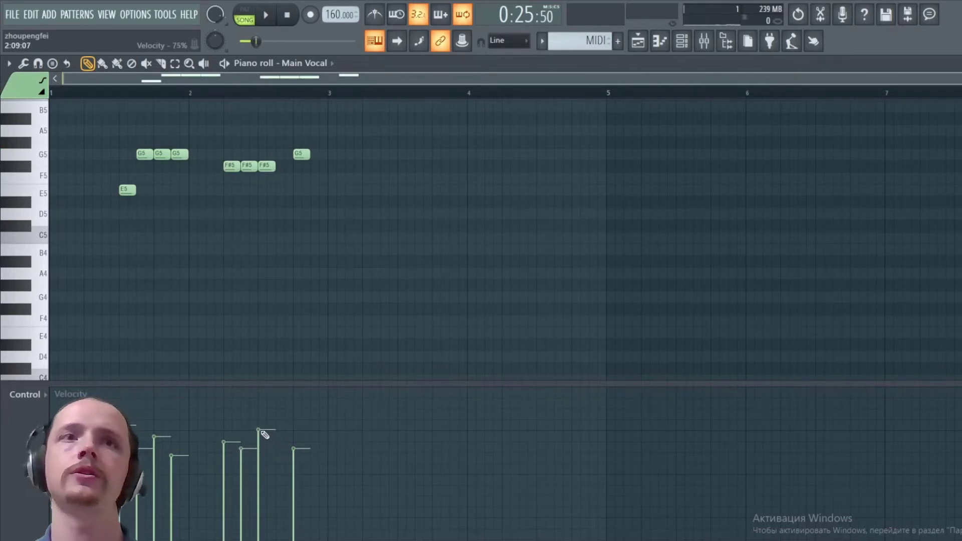
# Fine-tune the velocities of the bar 2 notes against the song, setting the G5 to about 75%
pyautogui.moveTo(296, 437); pyautogui.dragTo(296, 440)
pyautogui.press('space')
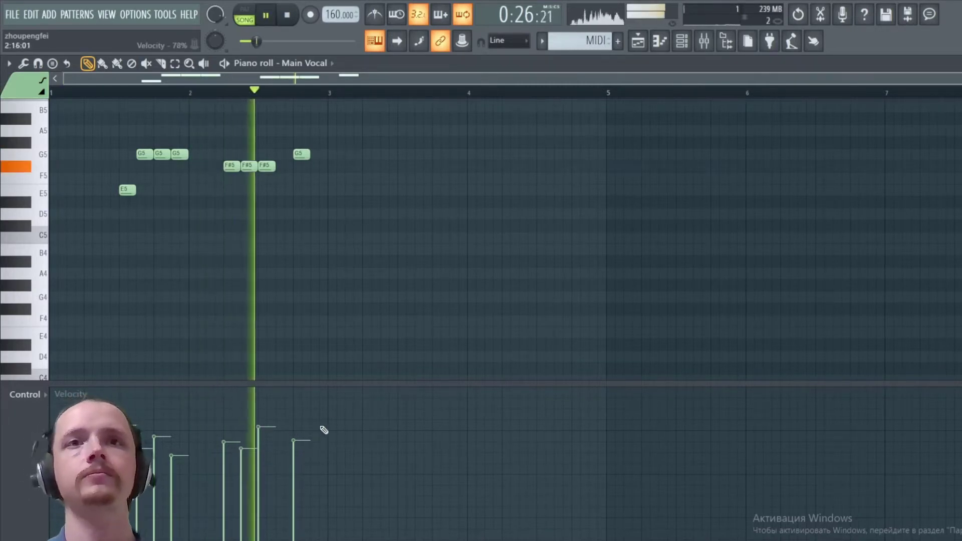
pyautogui.press('space')
pyautogui.click(298, 434)
pyautogui.press('space')
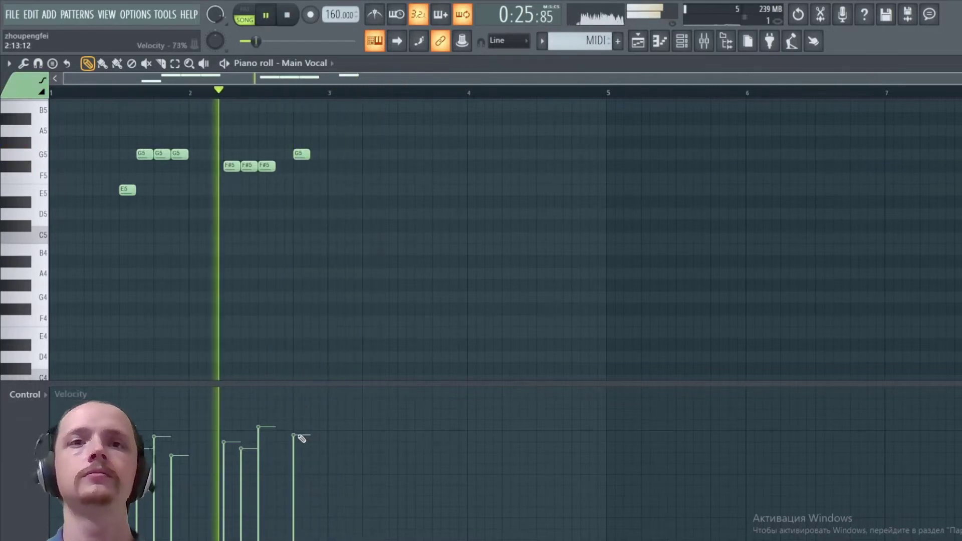
pyautogui.click(300, 430)
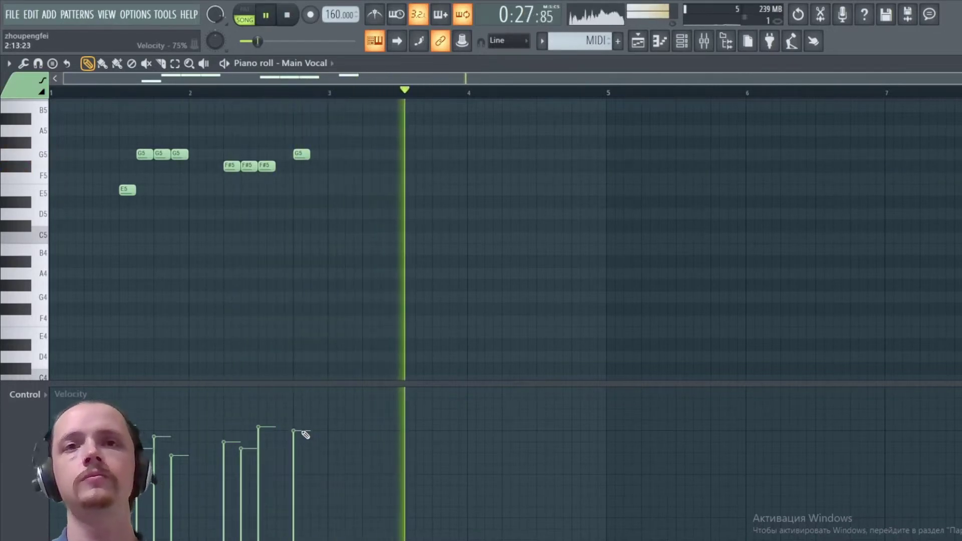
pyautogui.press('space')
# Listen to bar 3 and place F#5, G5, F#5, E5 and E5 notes from its second beat
pyautogui.press('space')
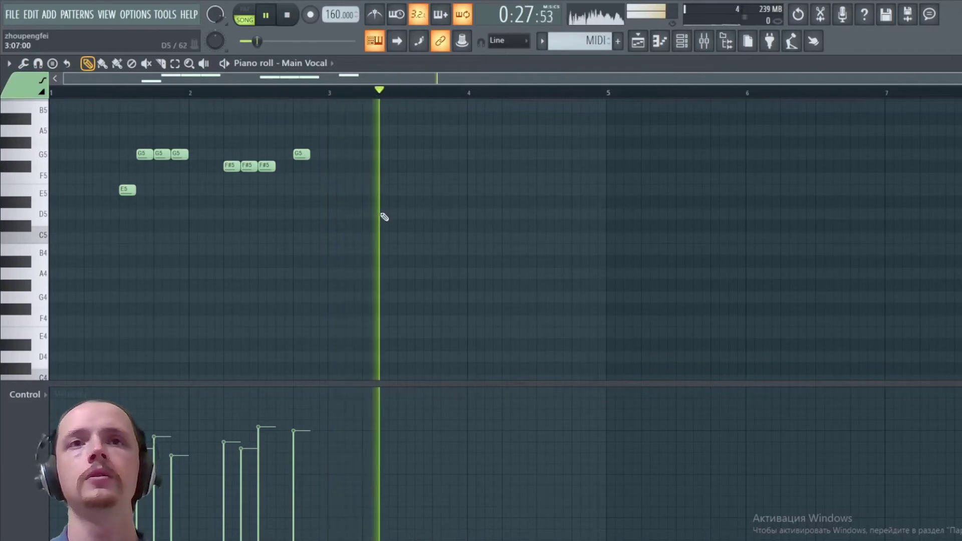
pyautogui.press('space')
pyautogui.press('space')
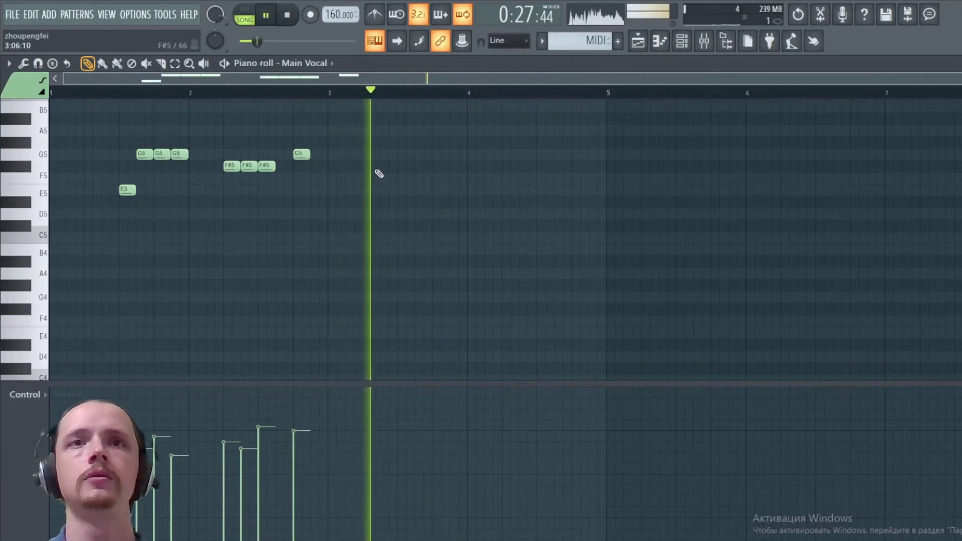
pyautogui.press('space')
pyautogui.click(369, 165)
pyautogui.click(379, 154)
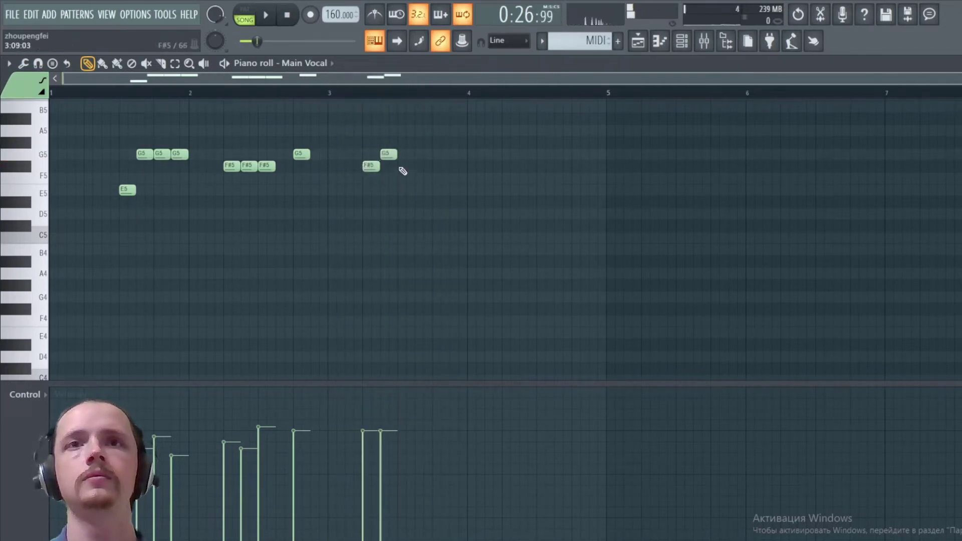
pyautogui.click(400, 166)
pyautogui.click(423, 190)
pyautogui.click(444, 190)
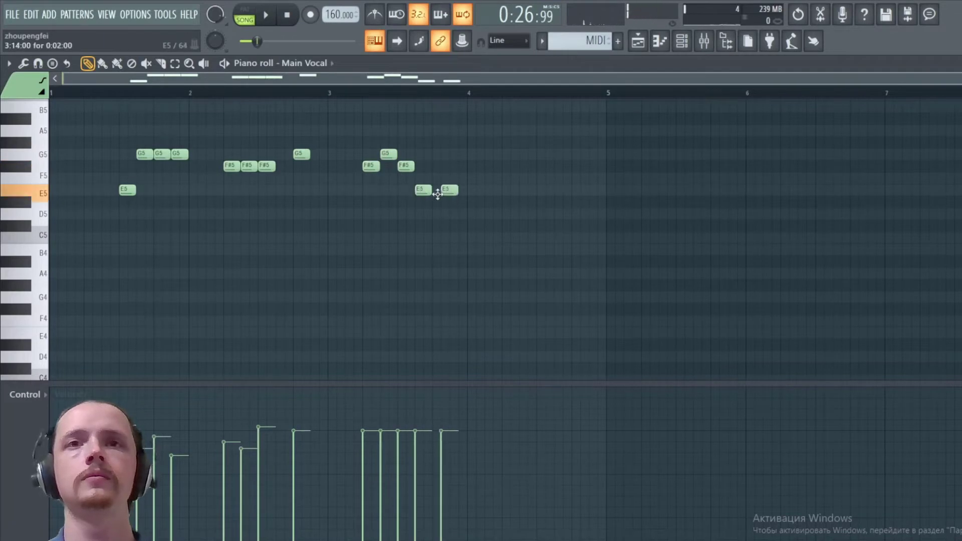
# Extend the last E5 note to the start of bar 4 and vary the velocities of the bar 3 notes
pyautogui.press('space')
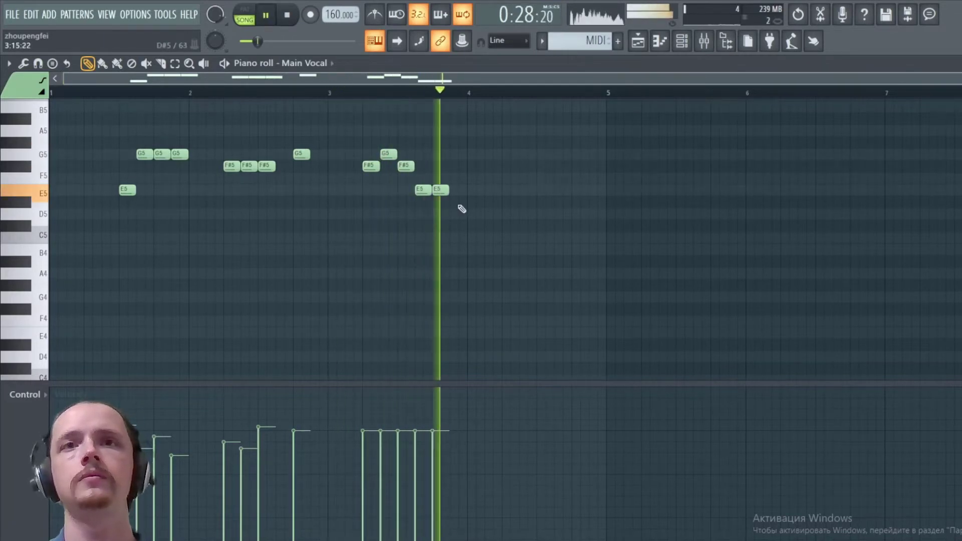
pyautogui.press('space')
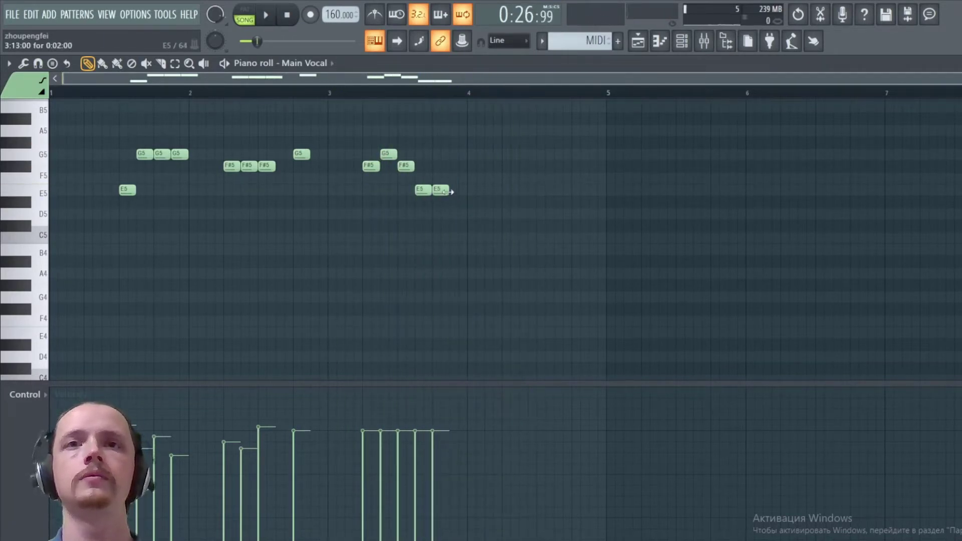
pyautogui.moveTo(478, 206); pyautogui.dragTo(369, 143)
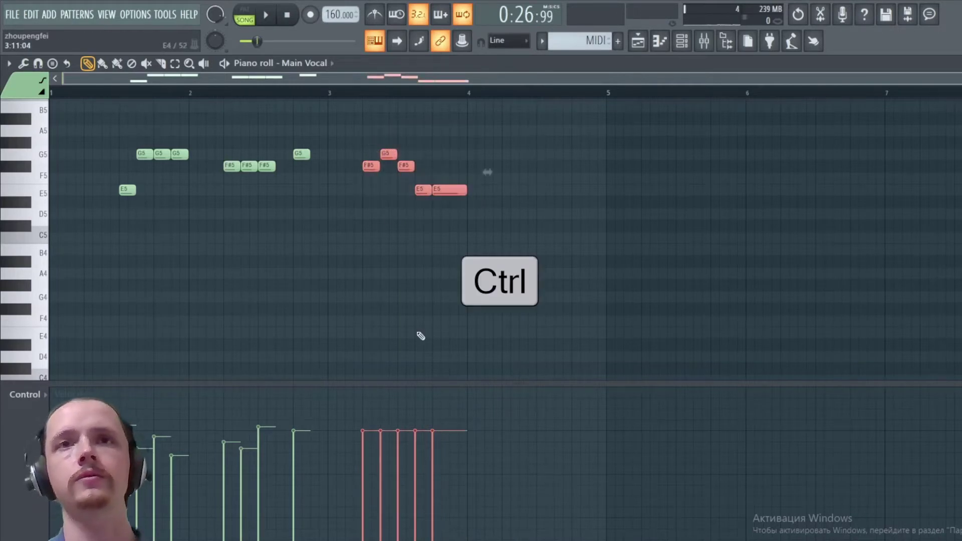
pyautogui.keyDown('ctrl'); pyautogui.click(431, 258); pyautogui.keyUp('ctrl')
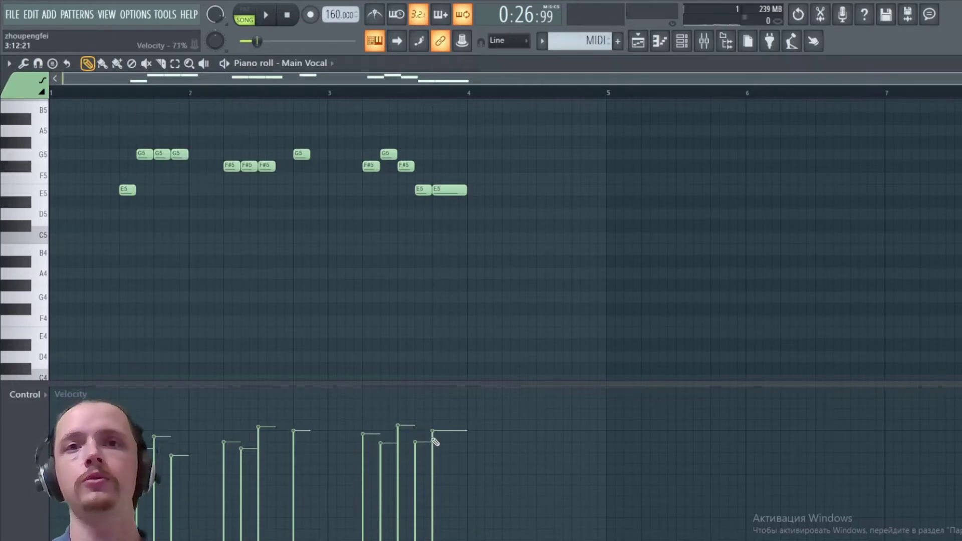
# Duplicate the five-note phrase from bar 3 to the start of bar 4 and play it with the song
pyautogui.moveTo(518, 114); pyautogui.dragTo(366, 220)
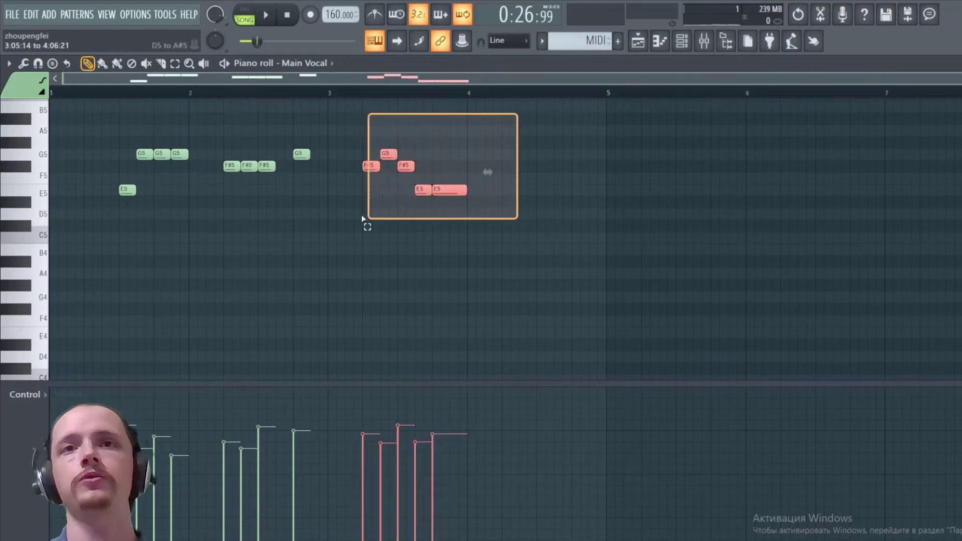
pyautogui.moveTo(371, 165); pyautogui.dragTo(475, 170)
pyautogui.press('space')
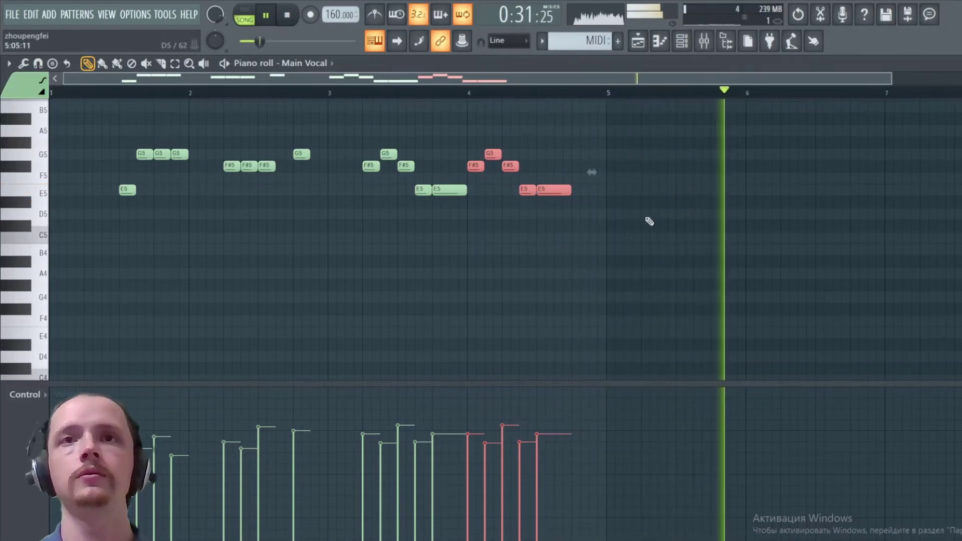
pyautogui.press('space')
# Play from bar 5 and place two short consecutive G5 notes starting on its third beat
pyautogui.click(608, 92)
pyautogui.press('space')
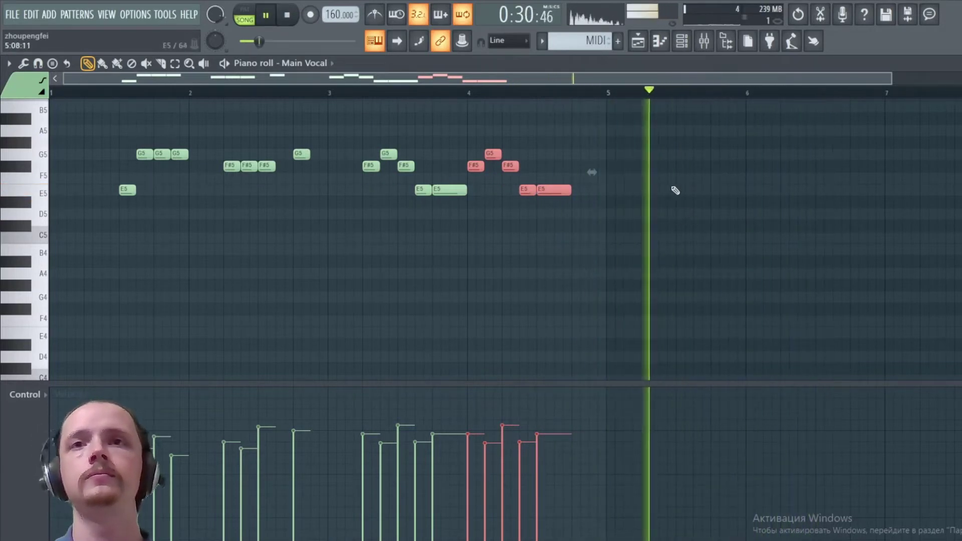
pyautogui.press('space')
pyautogui.click(684, 165)
pyautogui.moveTo(684, 162); pyautogui.dragTo(684, 151)
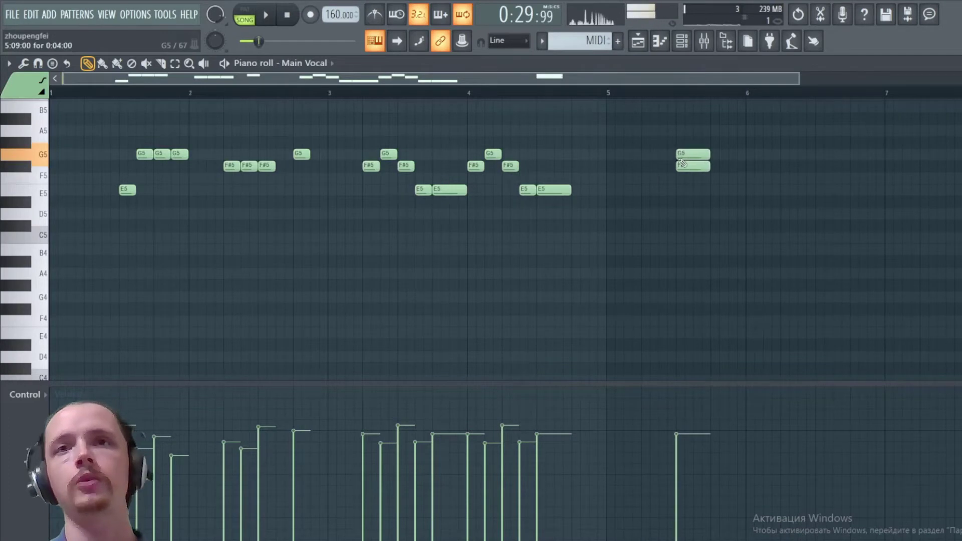
pyautogui.press('space')
pyautogui.moveTo(755, 198); pyautogui.dragTo(578, 223)
pyautogui.press('space')
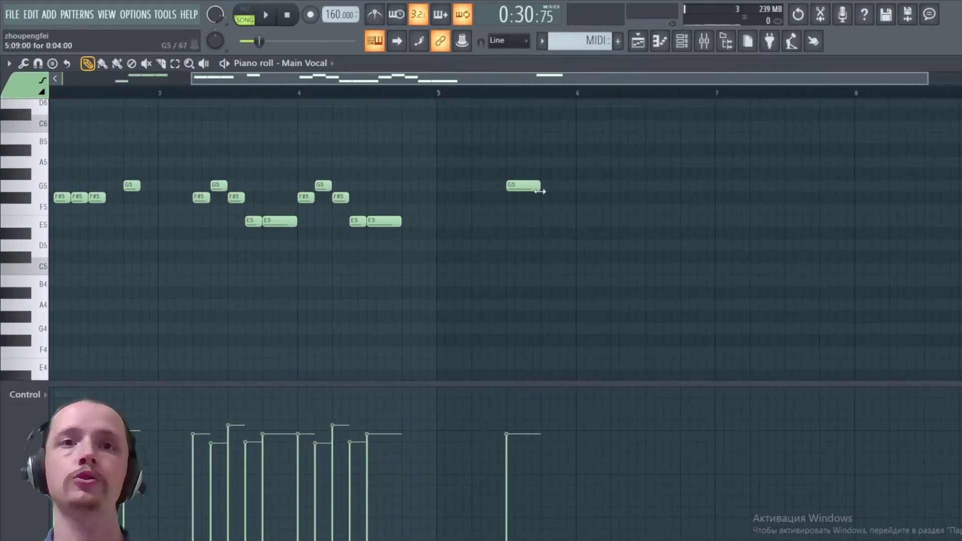
pyautogui.click(524, 185)
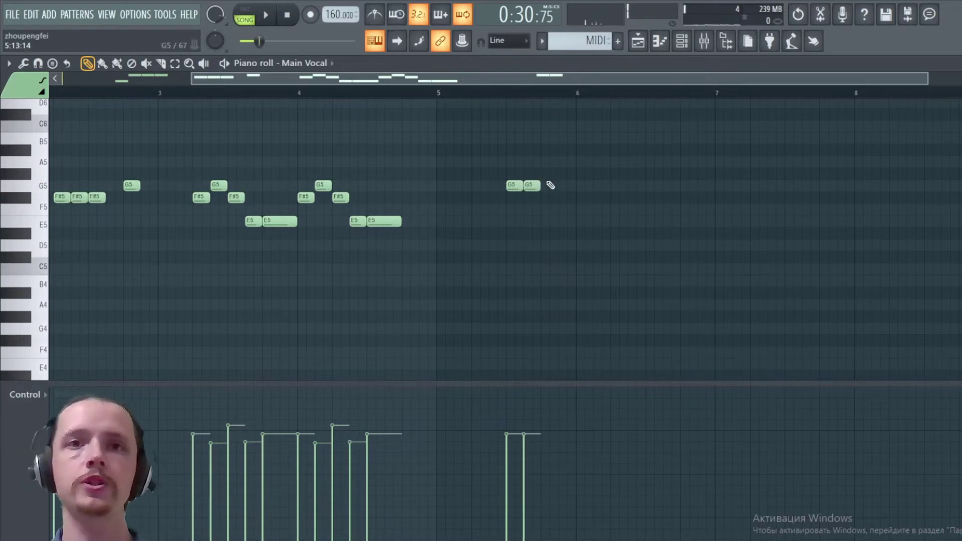
# Add two more short G5 notes to complete the run in bar 5 and place a D6 at the start of bar 6
pyautogui.press('space')
pyautogui.moveTo(562, 187); pyautogui.dragTo(575, 122)
pyautogui.press('space')
pyautogui.click(560, 184)
pyautogui.press('space')
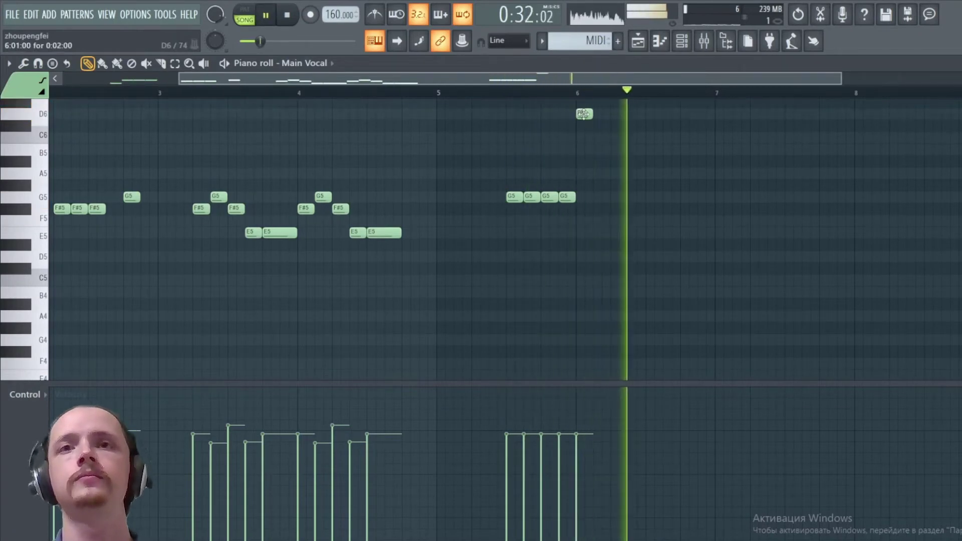
# Place three short F#5 notes in bar 6 and a G5 on its fourth beat, and play them with the song
pyautogui.press('space')
pyautogui.click(594, 209)
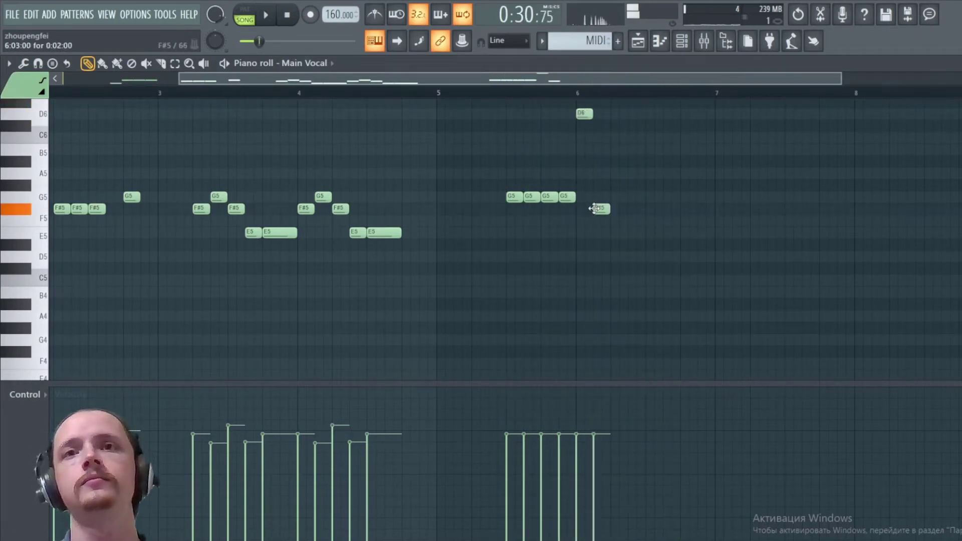
pyautogui.click(627, 208)
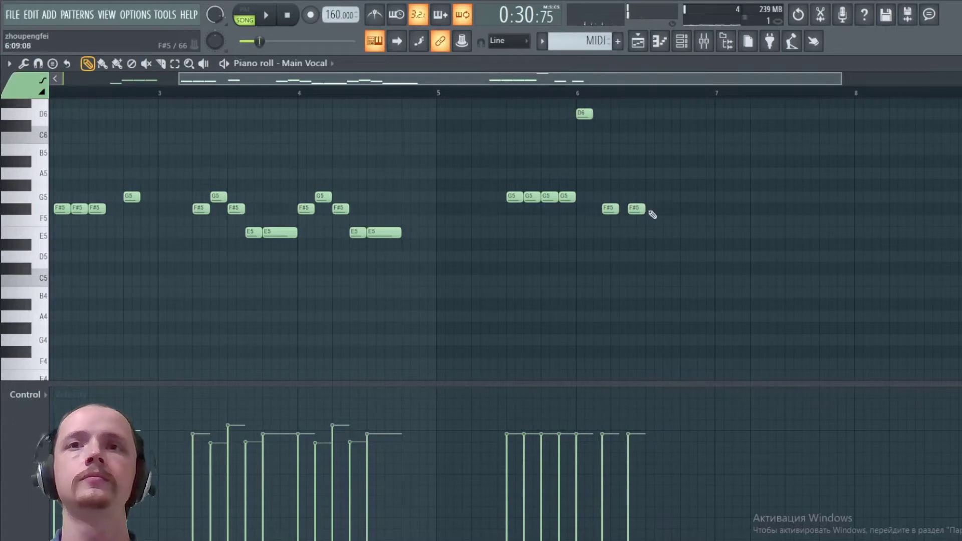
pyautogui.click(682, 196)
pyautogui.press('space')
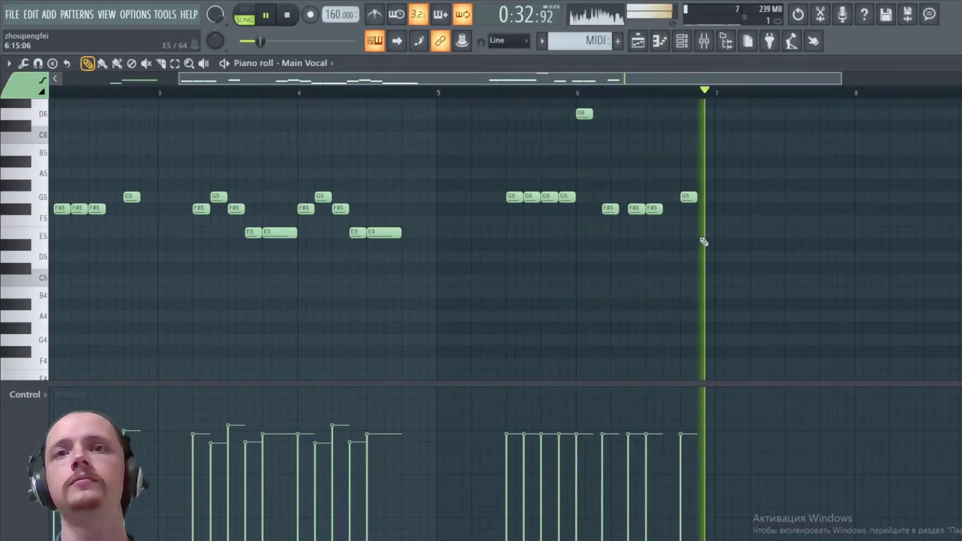
# Replay the end of bar 6 and place a B5 note at the start of bar 7, checking it against the song
pyautogui.press('space')
pyautogui.click(683, 92)
pyautogui.press('space')
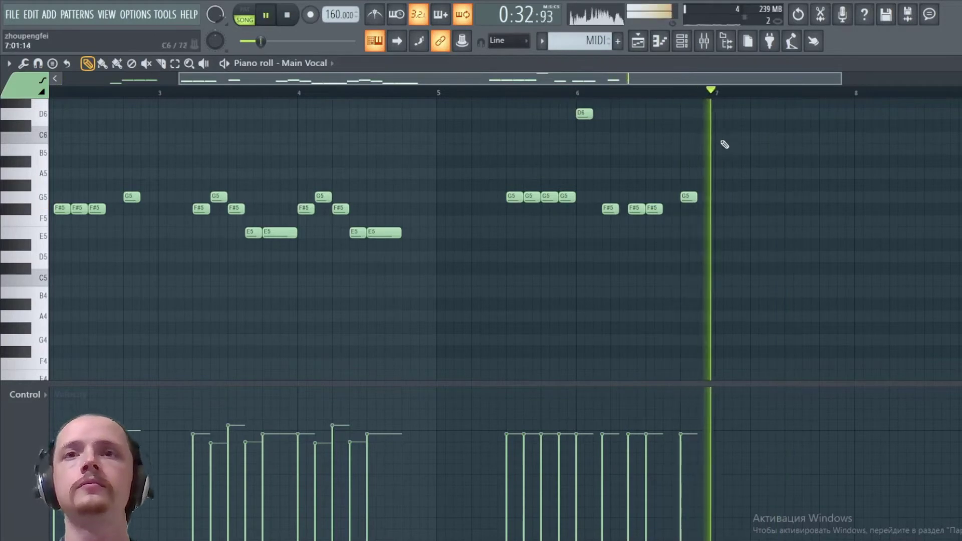
pyautogui.press('space')
pyautogui.moveTo(720, 161); pyautogui.dragTo(721, 149)
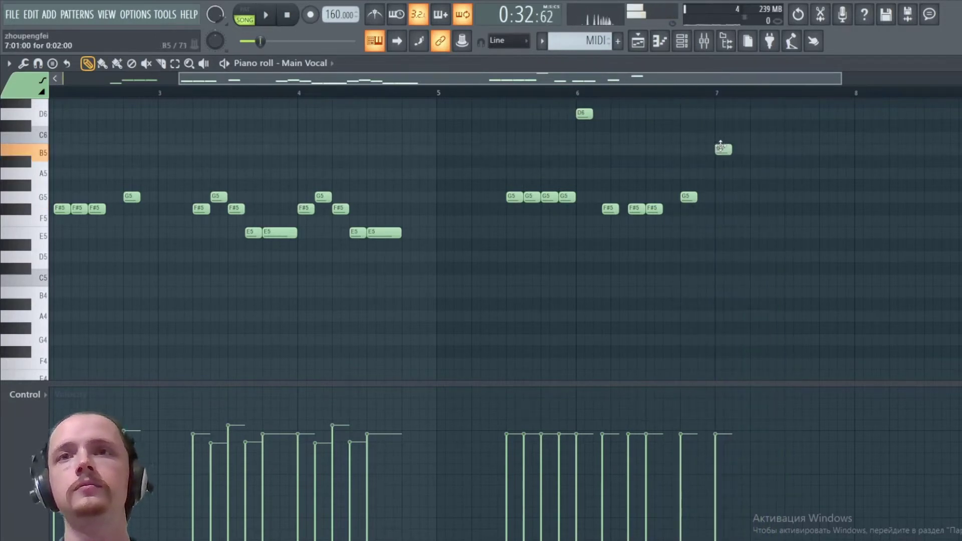
pyautogui.press('space')
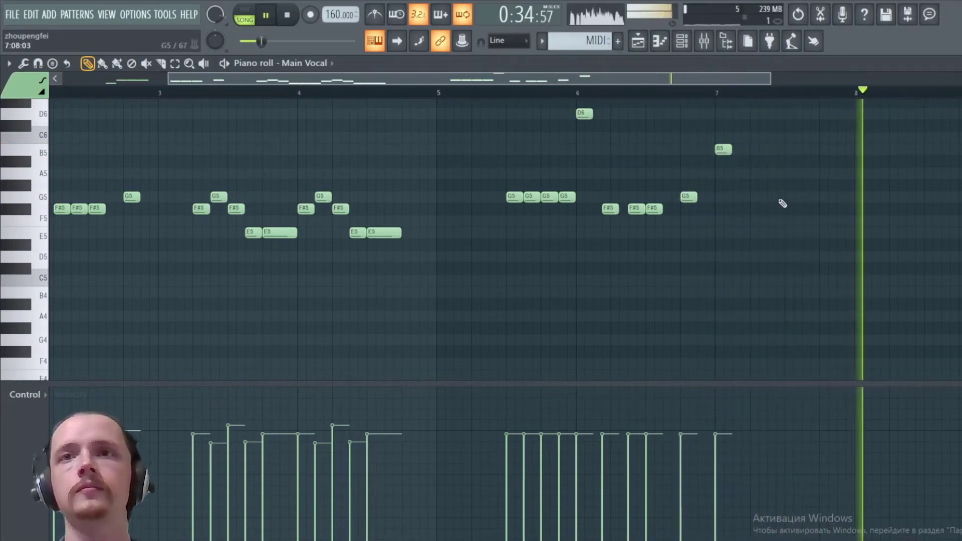
pyautogui.press('space')
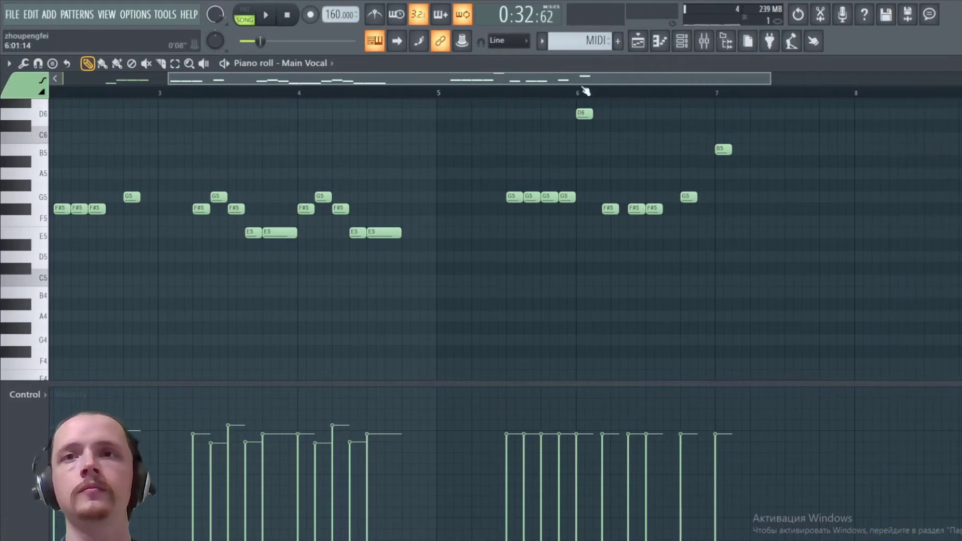
# Listen from the third beat of bar 5 and vary the velocities of the four G5 notes, the D6 and the first F#5
pyautogui.click(516, 92)
pyautogui.press('space')
pyautogui.press('space')
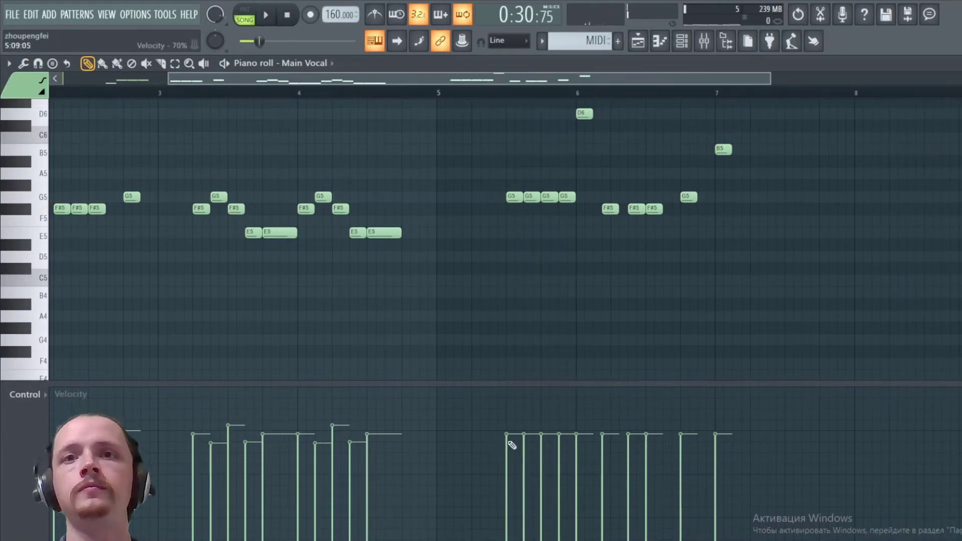
pyautogui.press('space')
pyautogui.press('space')
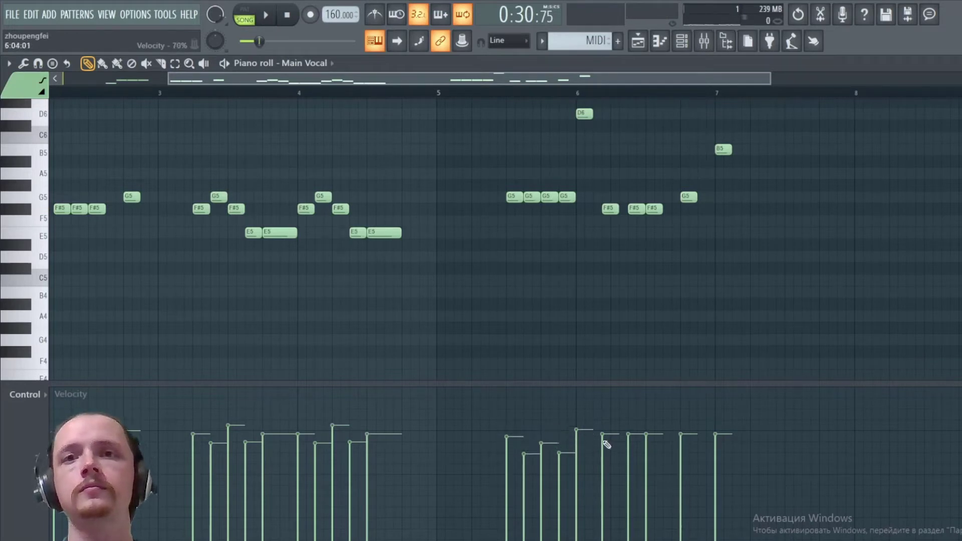
pyautogui.press('space')
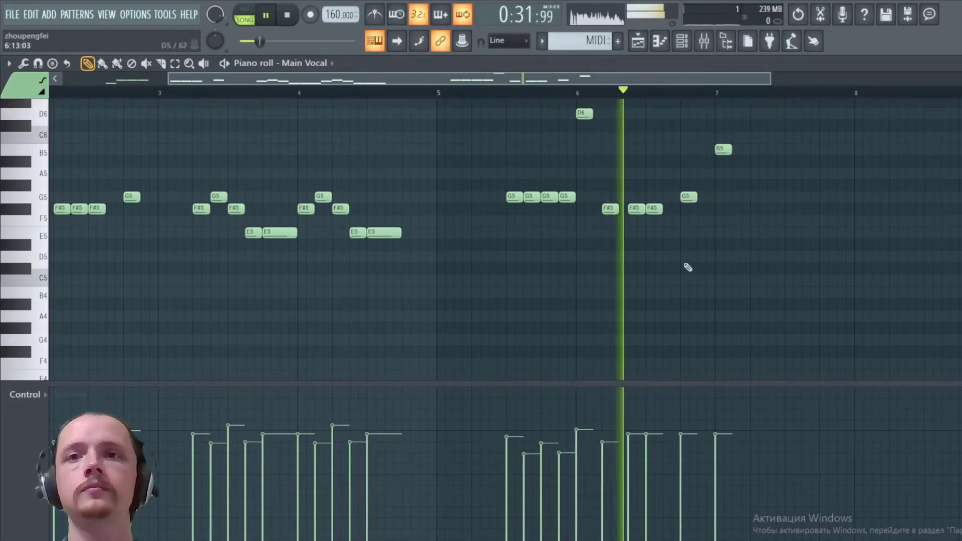
# Vary the velocities of the last two F#5 notes and the G5 in bar 6, and lower the B5 in bar 7
pyautogui.press('space')
pyautogui.press('space')
pyautogui.click(629, 435)
pyautogui.click(686, 441)
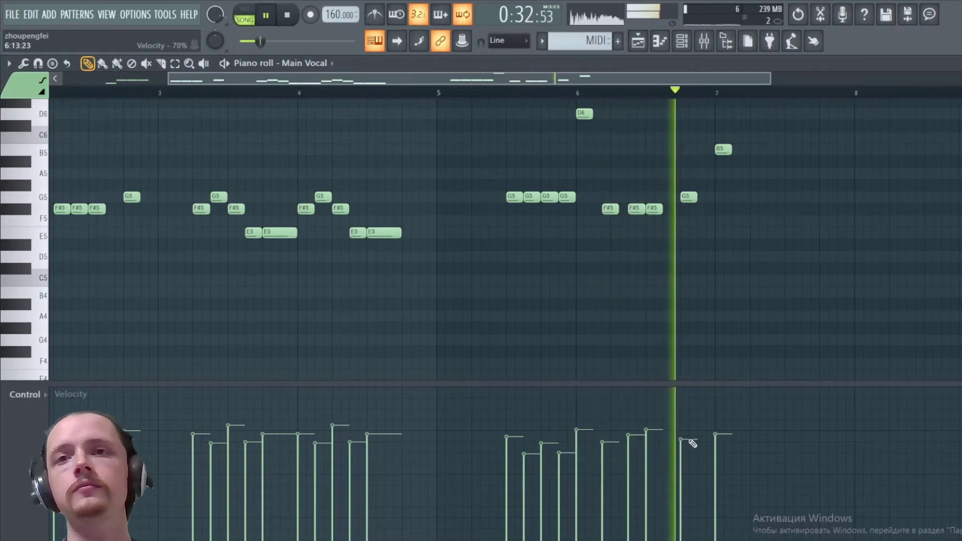
pyautogui.press('space')
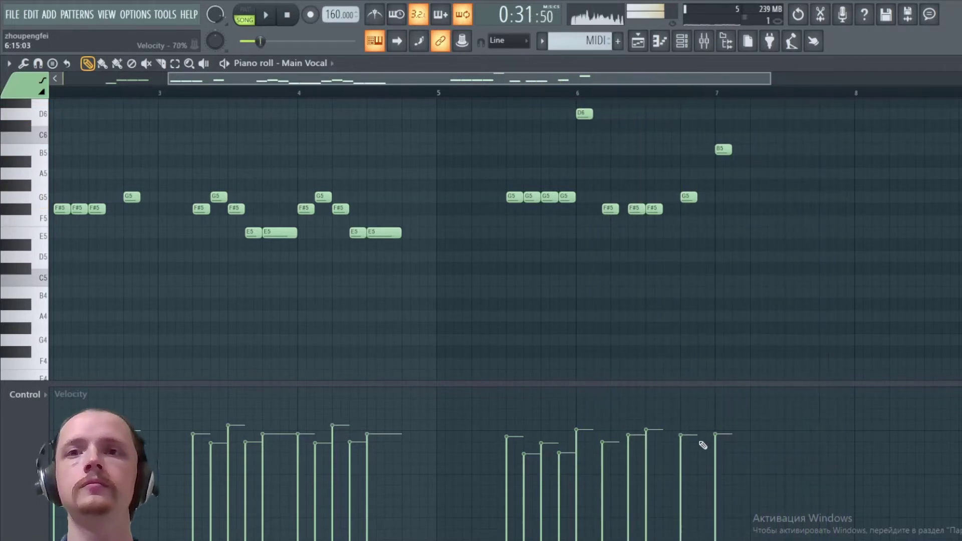
pyautogui.click(717, 455)
pyautogui.press('space')
pyautogui.click(687, 438)
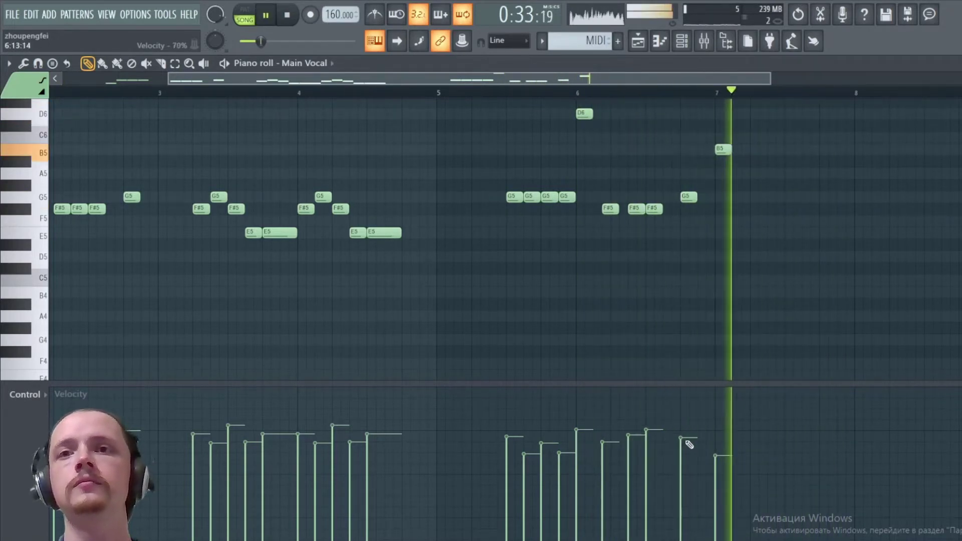
# Shorten the B5 at the start of bar 7 to one step and listen to the rest of the bar
pyautogui.moveTo(730, 149); pyautogui.dragTo(721, 149)
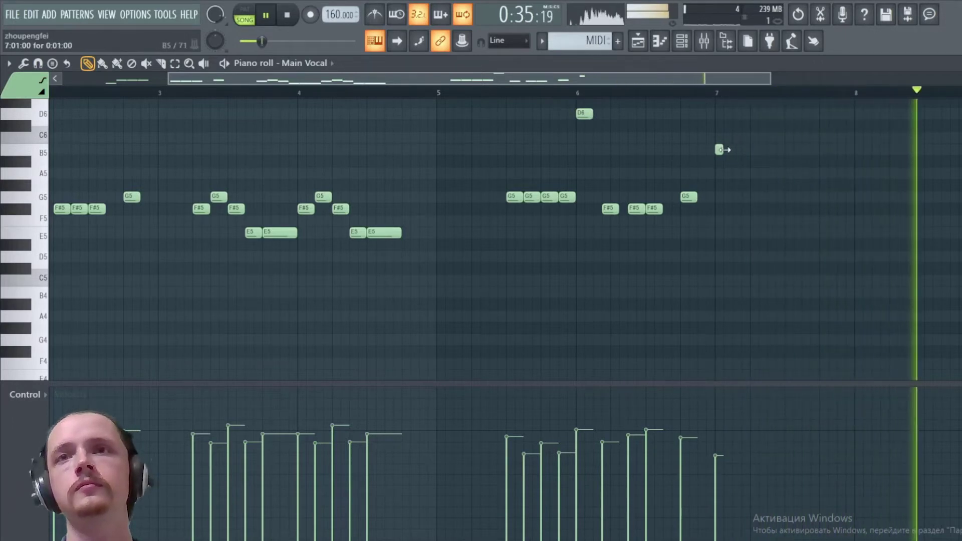
pyautogui.click(714, 92)
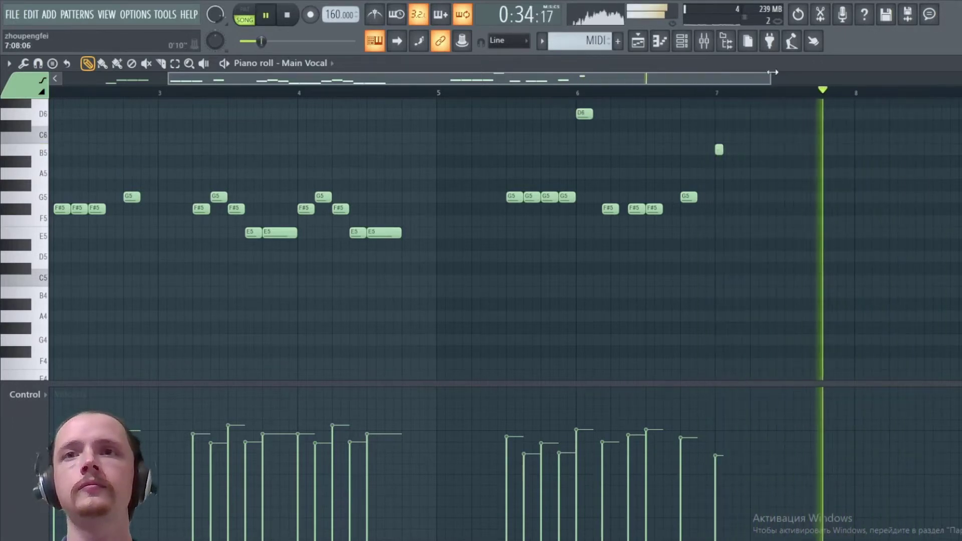
pyautogui.click(752, 92)
pyautogui.press('space')
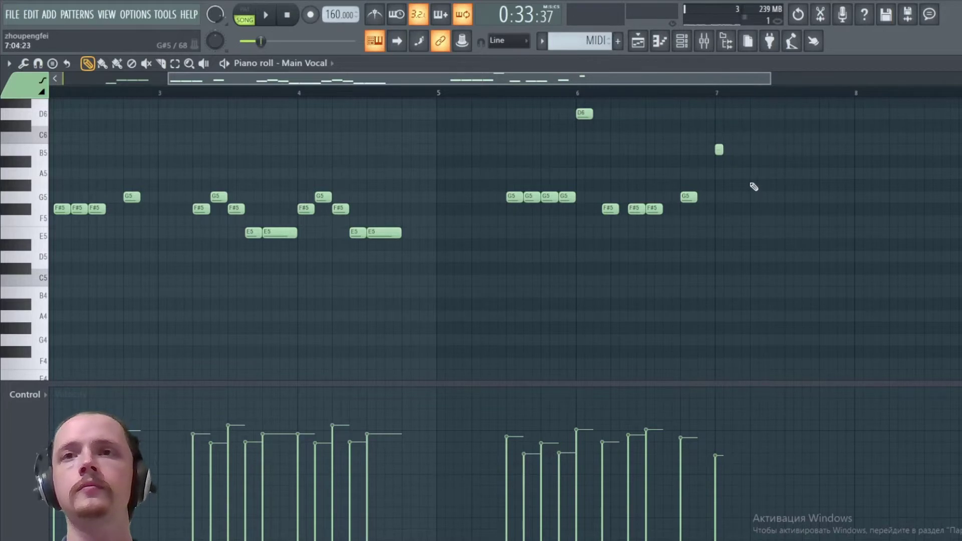
# Place a short A5 note on the second beat of bar 7 and replay the bar from its start
pyautogui.moveTo(745, 173); pyautogui.dragTo(746, 174)
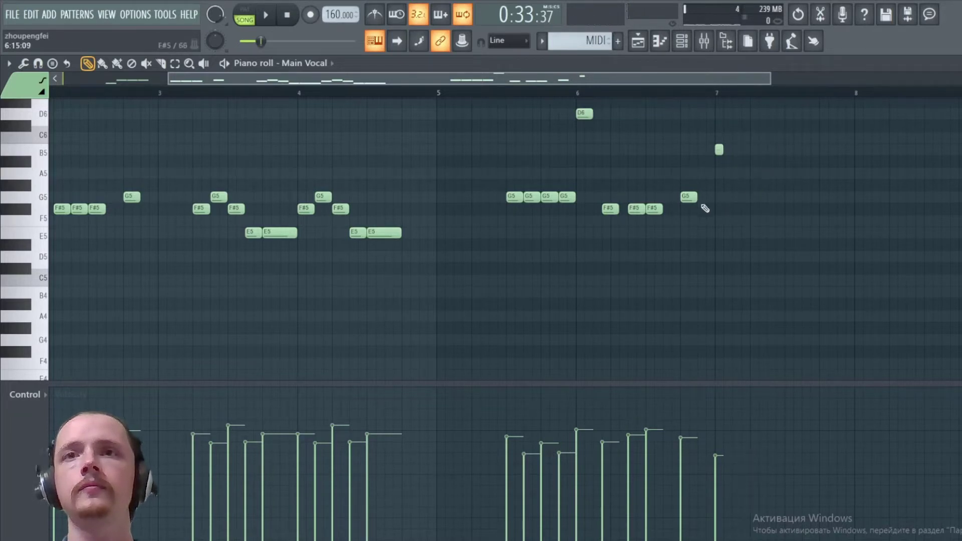
pyautogui.click(750, 171)
pyautogui.click(718, 94)
pyautogui.press('space')
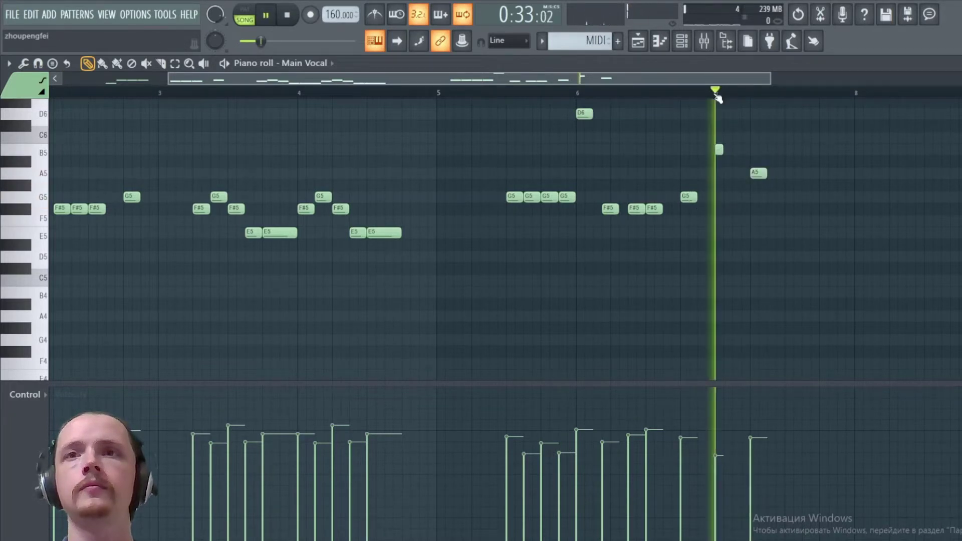
pyautogui.press('space')
# Place three short B5 notes after the A5 in bar 7, followed by a longer B5 lasting to bar 8
pyautogui.click(773, 150)
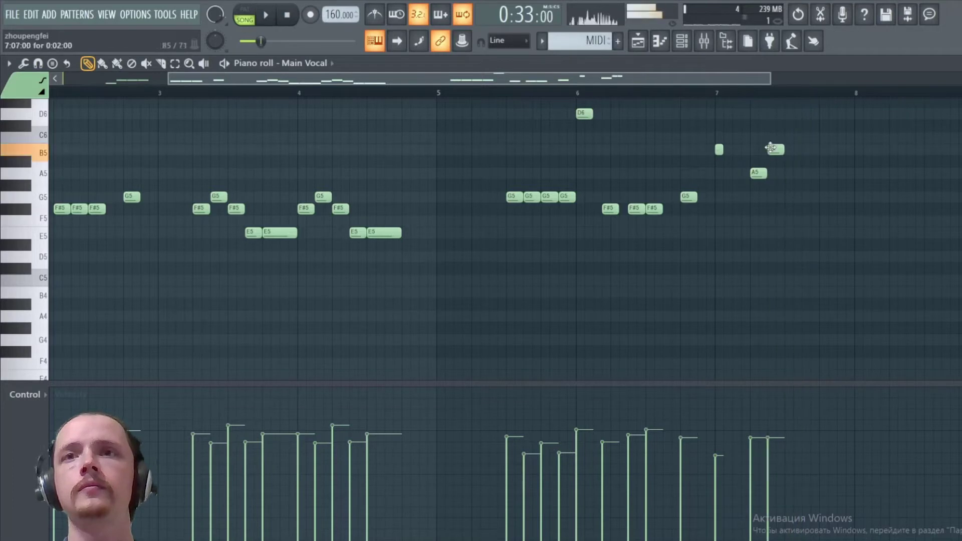
pyautogui.press('space')
pyautogui.press('space')
pyautogui.click(795, 150)
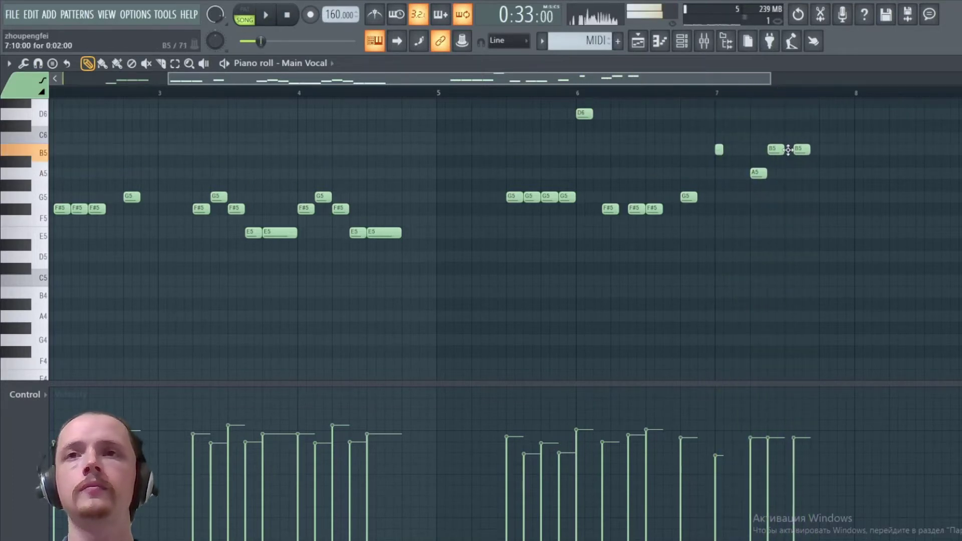
pyautogui.click(811, 149)
pyautogui.click(822, 149)
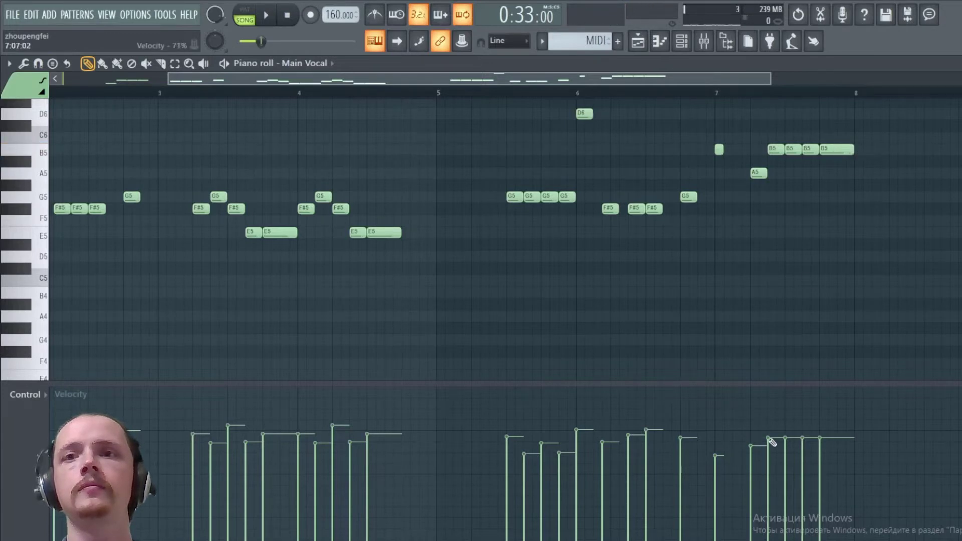
# Vary the velocities of the A5 and the four following B5 notes in bar 7 and play them with the song
pyautogui.moveTo(811, 443); pyautogui.dragTo(790, 440)
pyautogui.press('space')
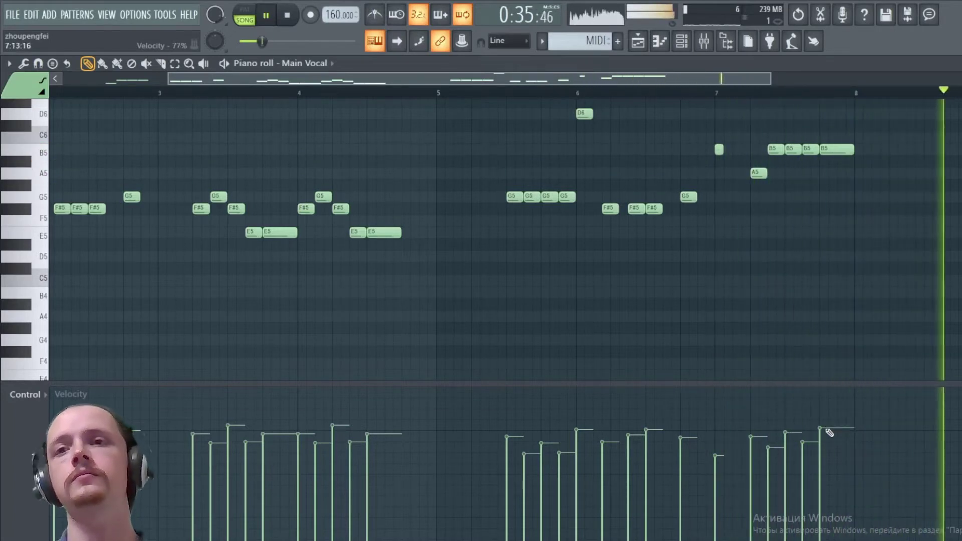
pyautogui.press('space')
# Duplicate the five-note phrase from bar 7 to the start of bar 8 and change its last three notes to A5, G5 and G5
pyautogui.moveTo(877, 109); pyautogui.dragTo(864, 176)
pyautogui.keyDown('ctrl'); pyautogui.click(874, 199); pyautogui.keyUp('ctrl')
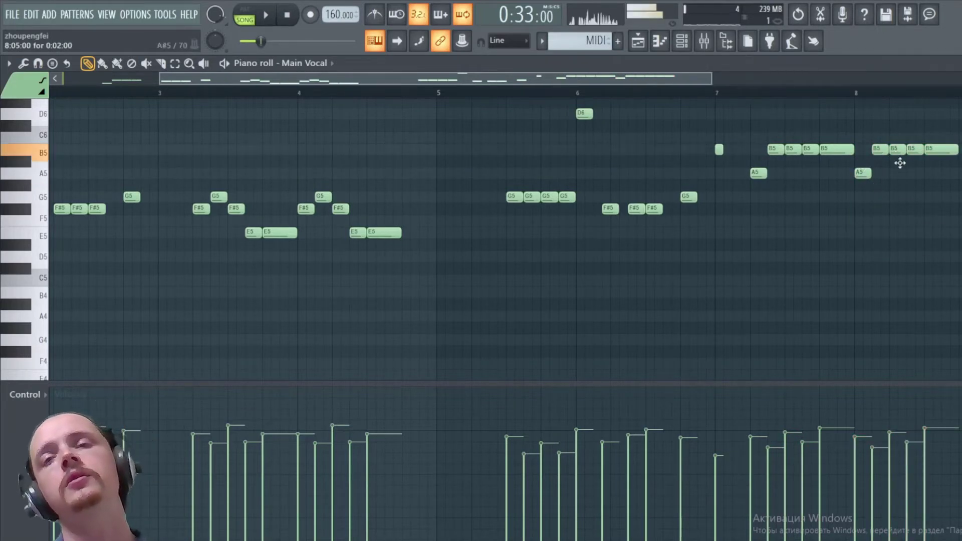
pyautogui.moveTo(899, 163); pyautogui.dragTo(931, 158)
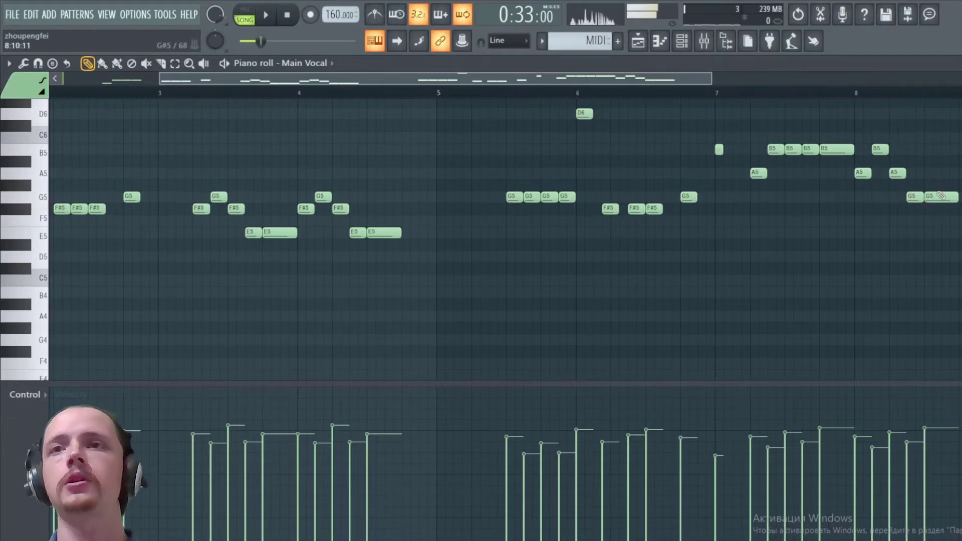
pyautogui.press('space')
pyautogui.scroll(2, 760, 277)
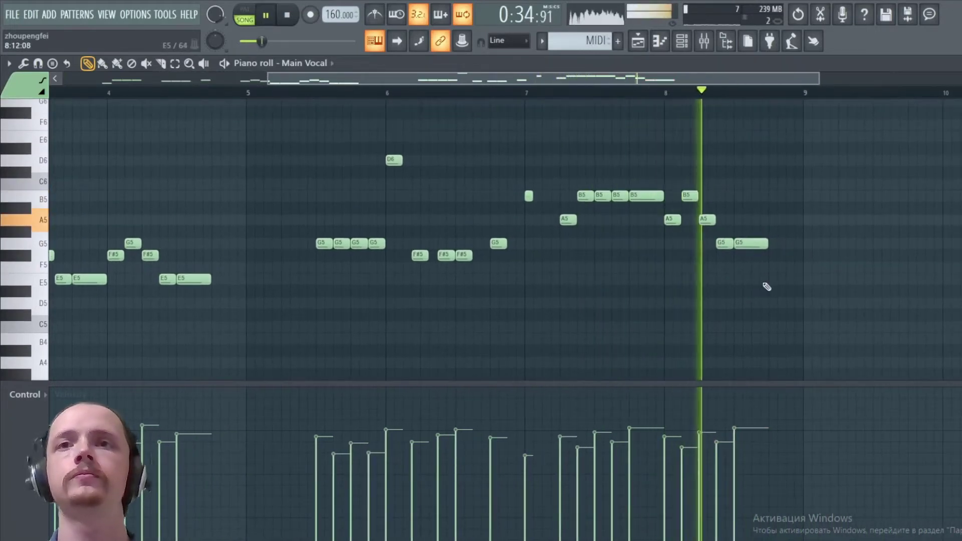
pyautogui.press('space')
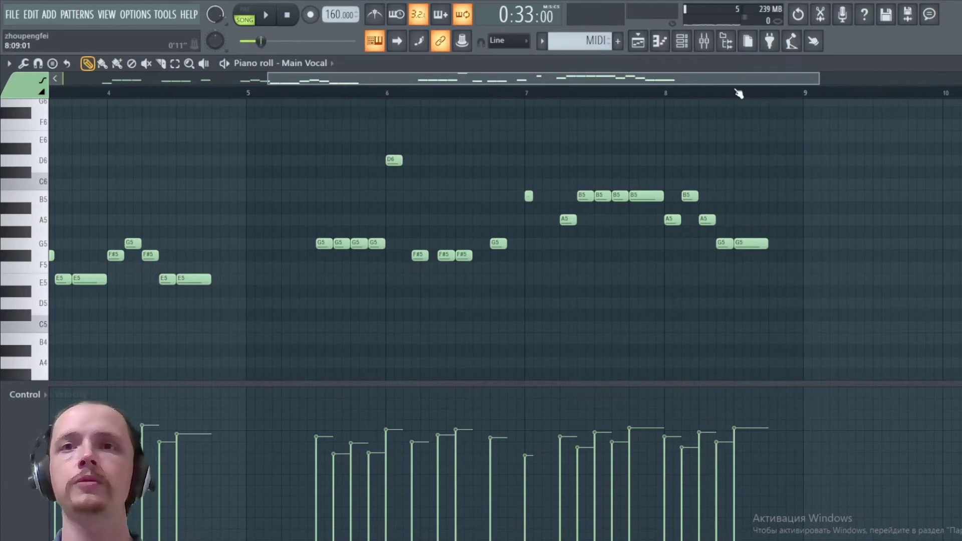
# Listen from the third beat of bar 8, add a one-beat G5 on the fourth beat and lower its velocity to 59%
pyautogui.click(738, 94)
pyautogui.press('space')
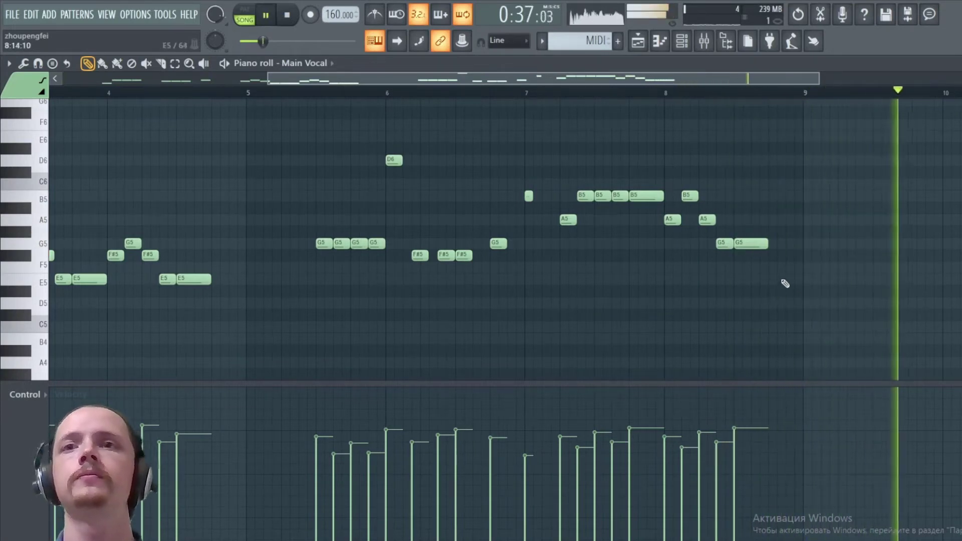
pyautogui.press('space')
pyautogui.press('space')
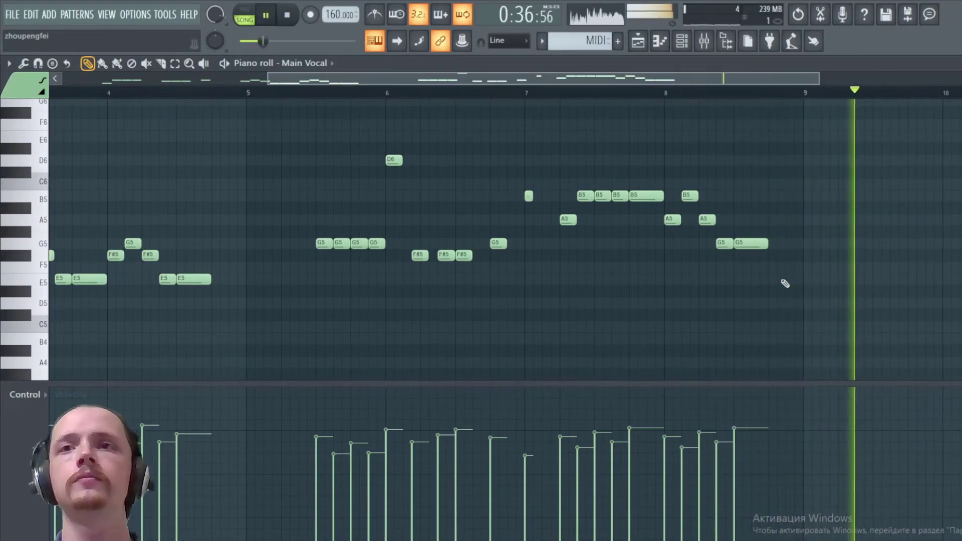
pyautogui.moveTo(774, 254)
pyautogui.mouseDown()
pyautogui.moveTo(771, 232)
pyautogui.moveTo(778, 250)
pyautogui.mouseUp()
pyautogui.click(770, 460)
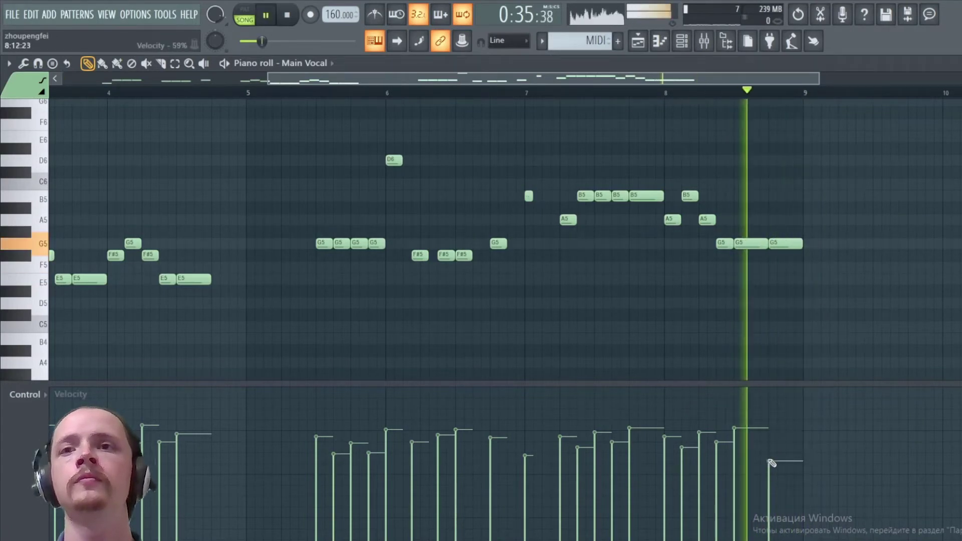
pyautogui.press('space')
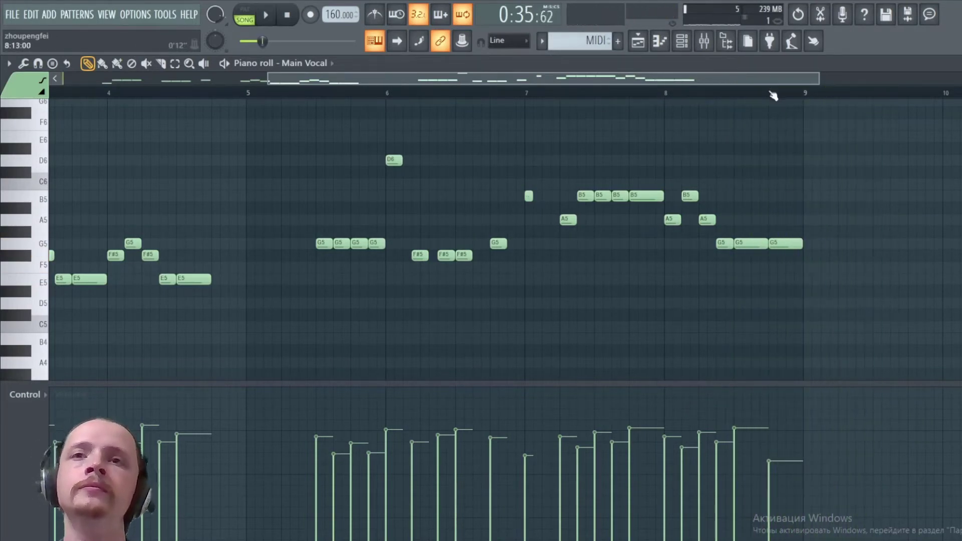
# Listen on into bar 9 and fill it with four B5 notes, one A5 and three G5 notes in that order
pyautogui.press('space')
pyautogui.press('space')
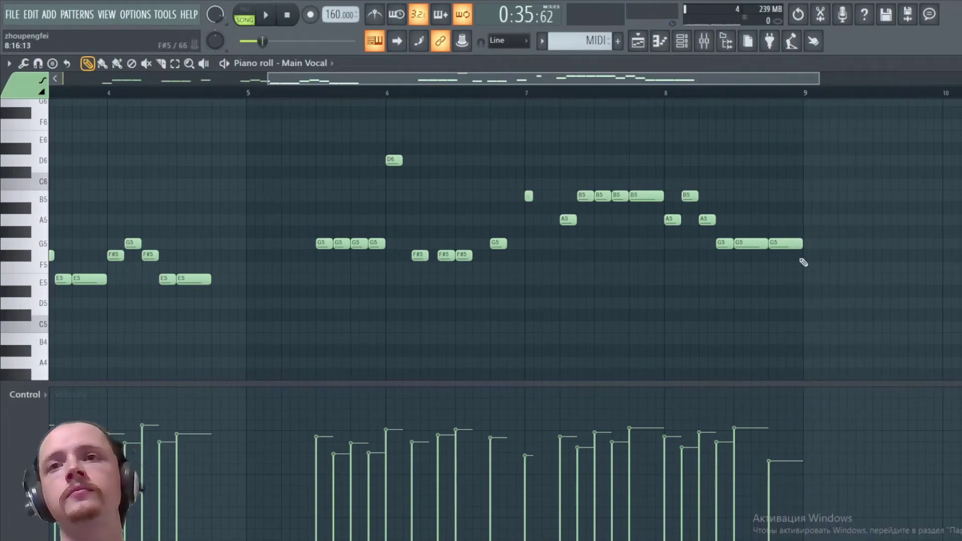
pyautogui.press('space')
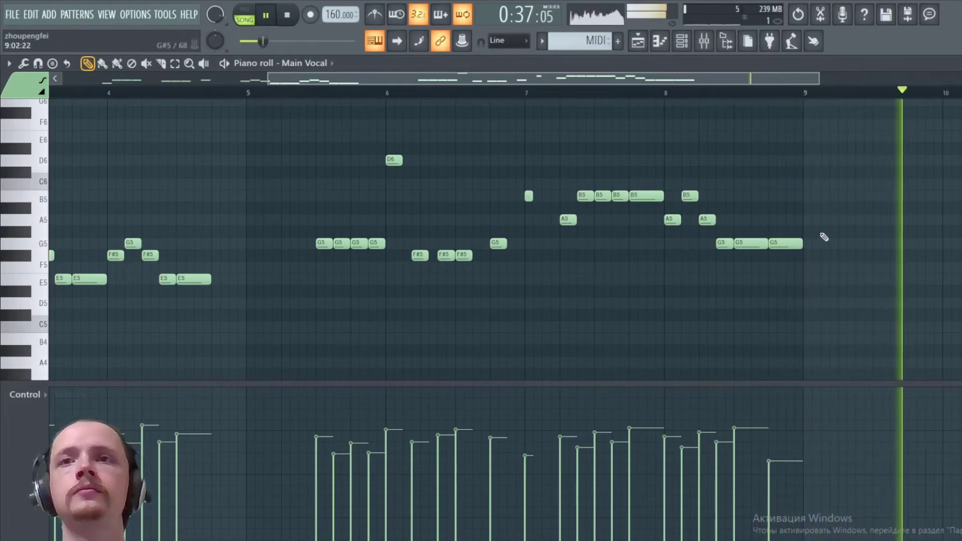
pyautogui.press('space')
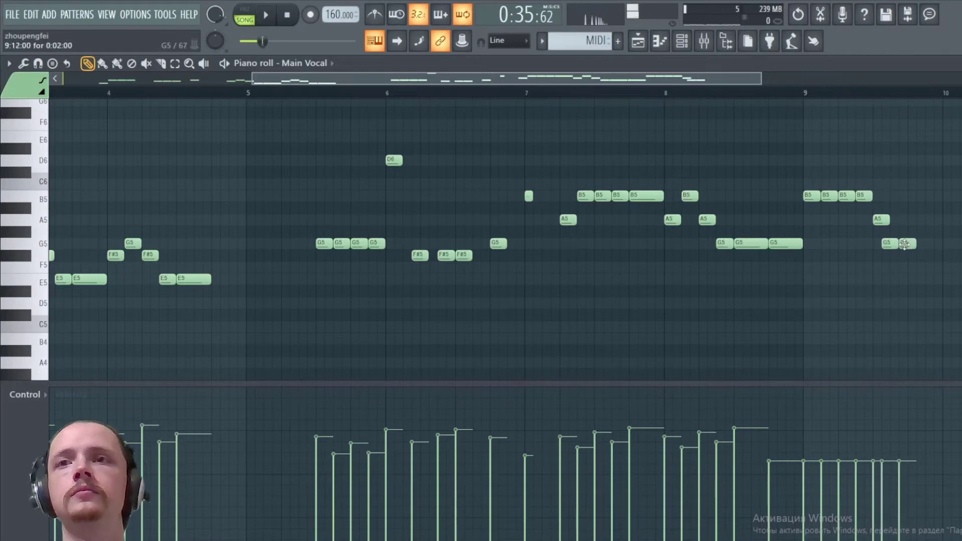
pyautogui.moveTo(893, 228); pyautogui.dragTo(934, 243)
pyautogui.press('space')
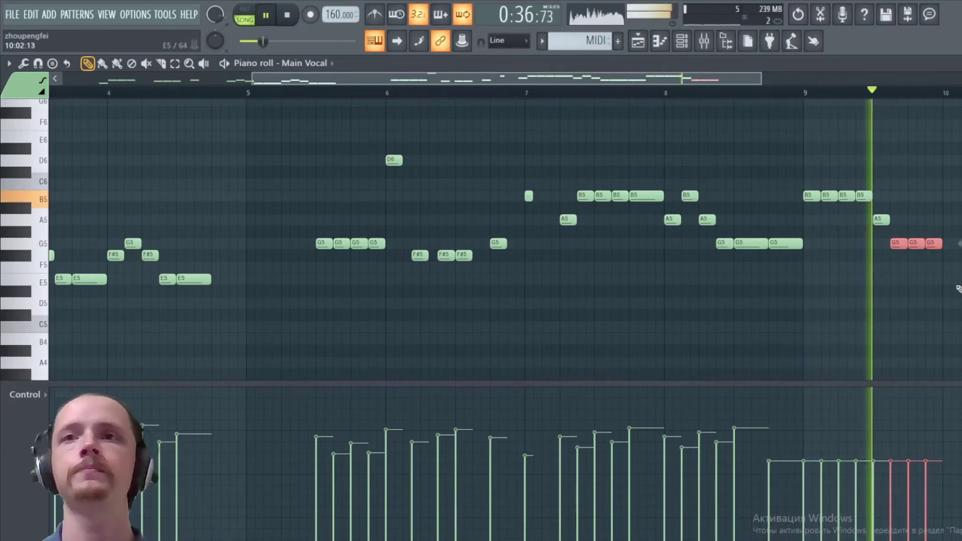
# Vary the velocities of the eight notes in bar 9 and play them with the song into bar 10
pyautogui.press('space')
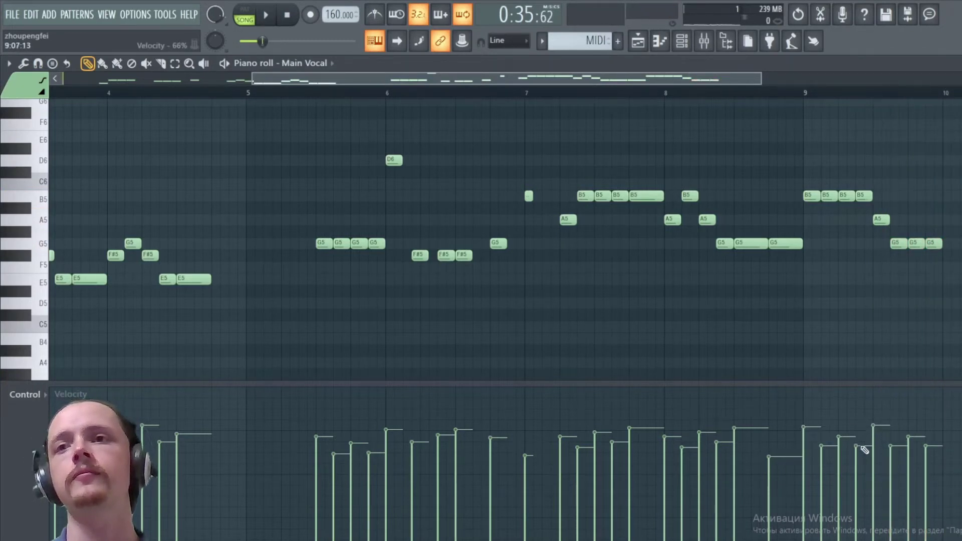
pyautogui.press('space')
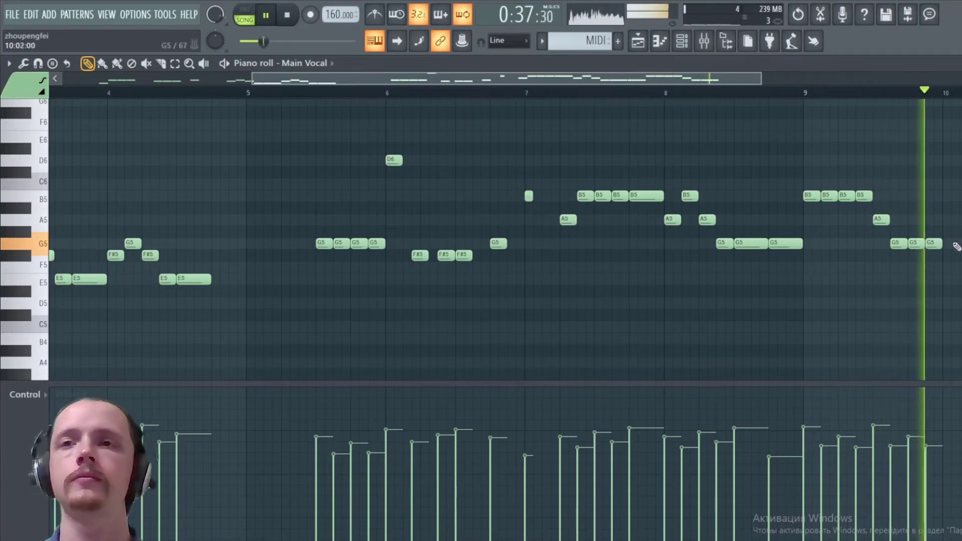
pyautogui.hscroll(5, 741, 279)
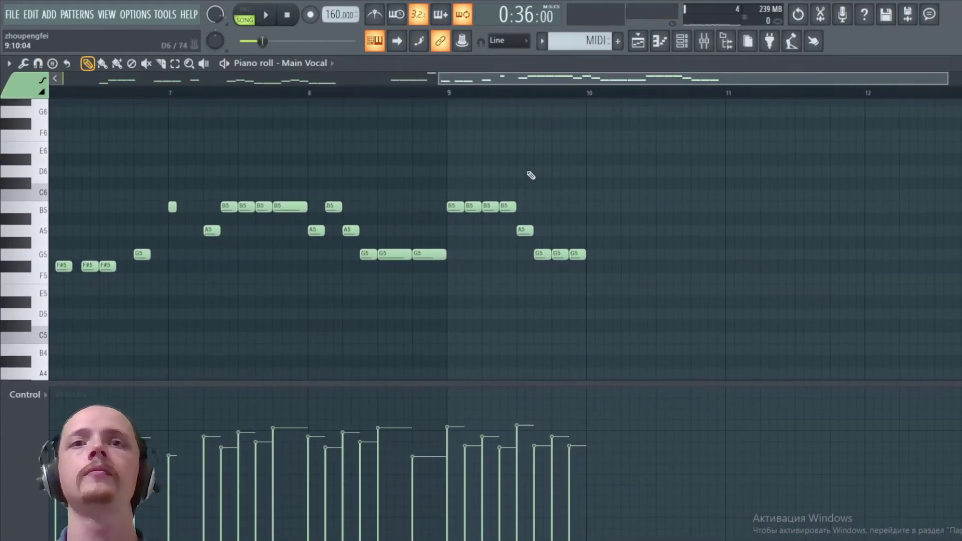
# Duplicate the eight-note phrase from bar 9 into bar 10 and repitch it to three A5, one B5, one G5 and three F5 notes
pyautogui.moveTo(624, 295); pyautogui.dragTo(593, 235)
pyautogui.press('space')
pyautogui.press('space')
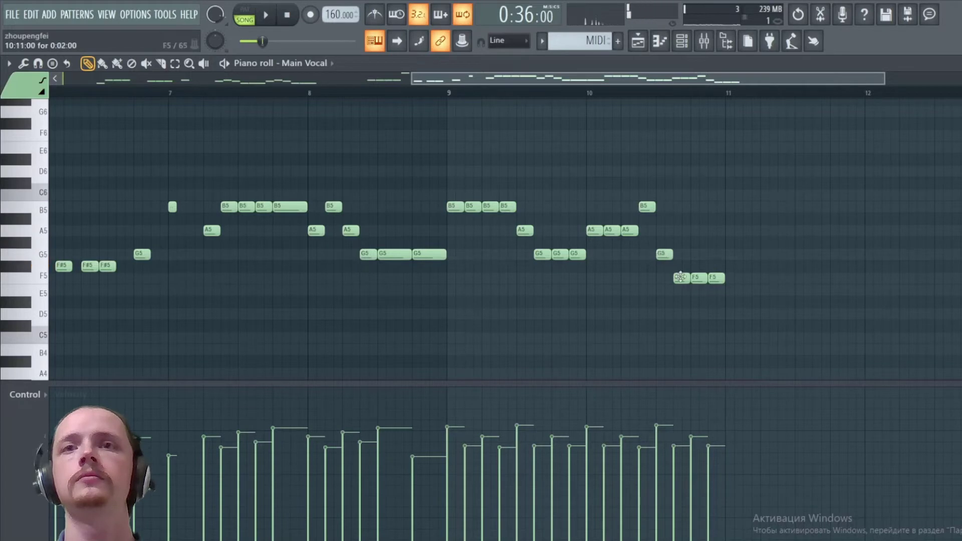
# Replace the three F5 notes in bar 10 with a lengthened G5 followed by F#5 and G5, and lower the last two notes' velocities
pyautogui.press('space')
pyautogui.rightClick(681, 277)
pyautogui.rightClick(699, 278)
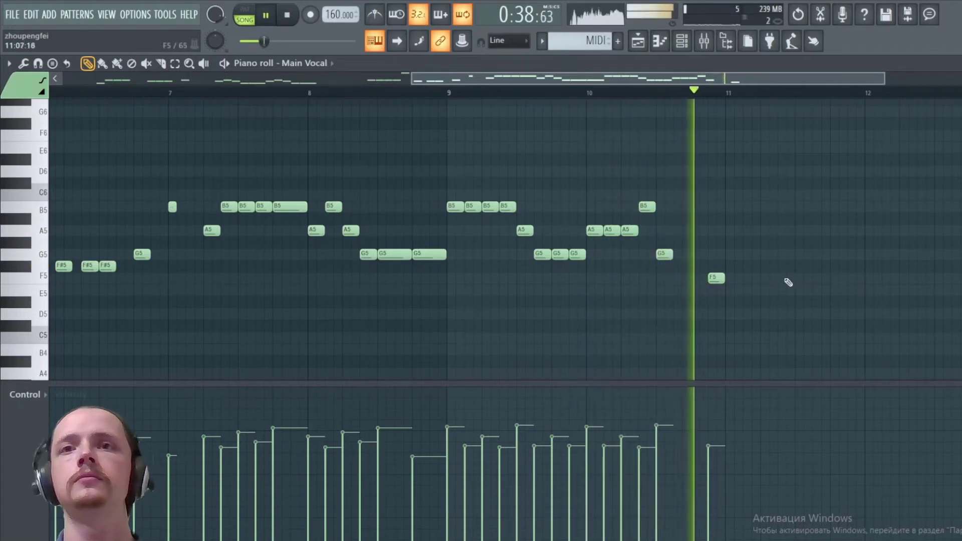
pyautogui.rightClick(716, 277)
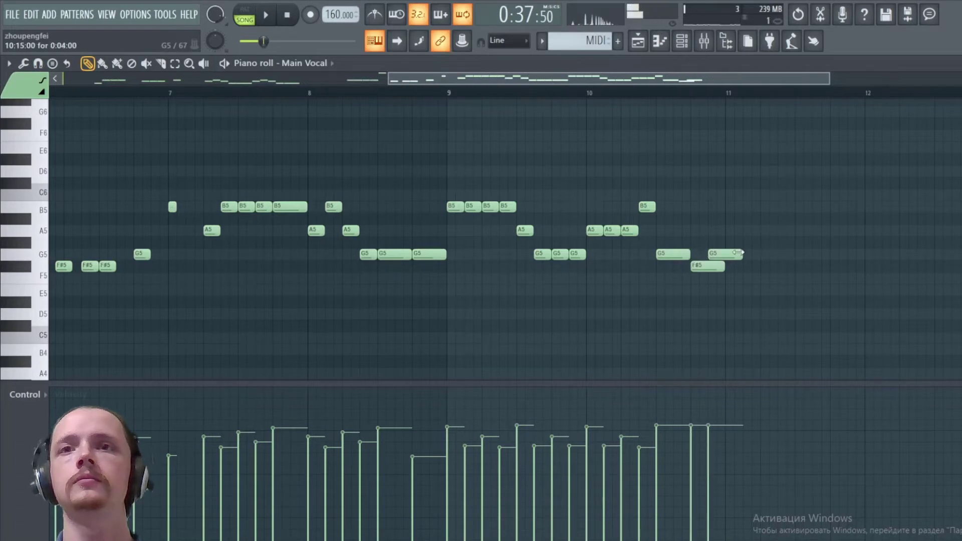
pyautogui.moveTo(739, 237); pyautogui.dragTo(723, 277)
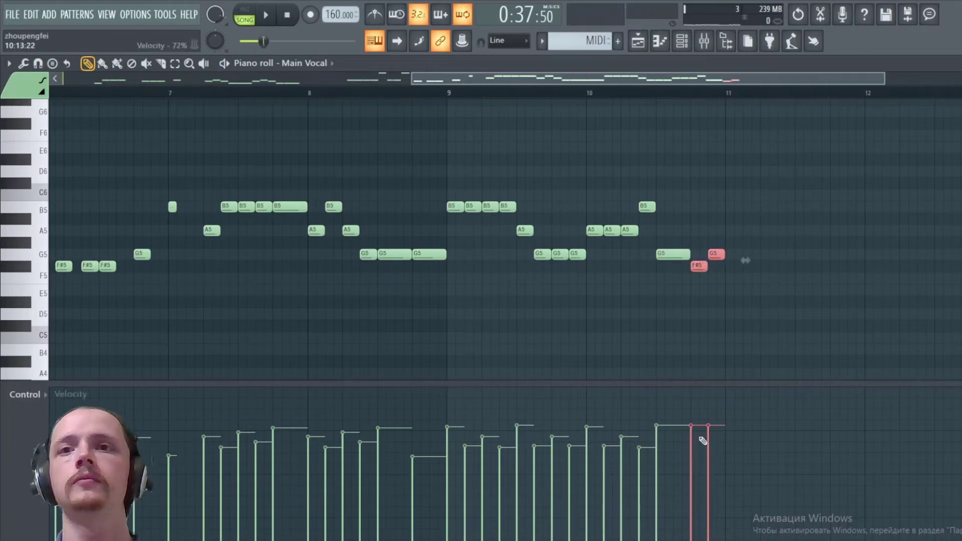
pyautogui.press('space')
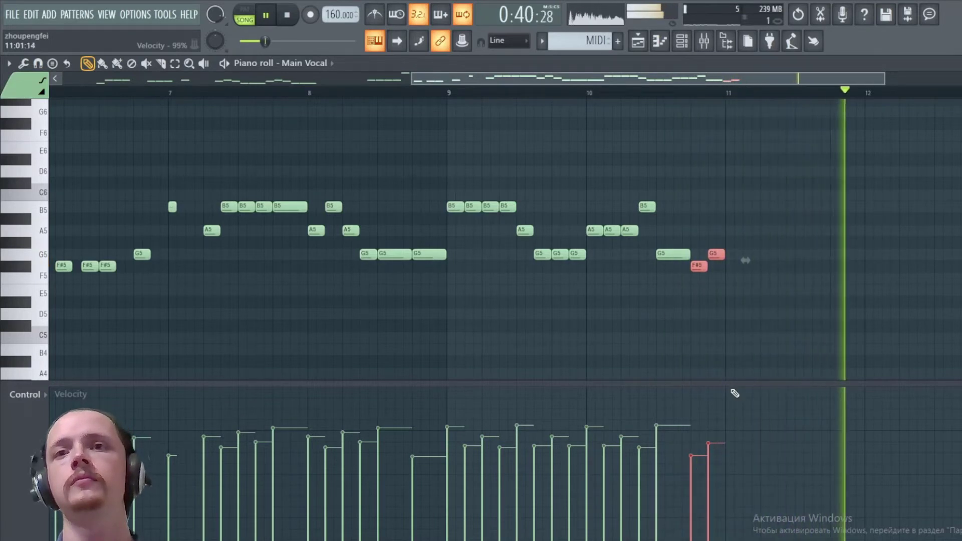
# Duplicate the whole phrase of bars 9 and 10 to bars 11 and 12 and play it with the song
pyautogui.moveTo(769, 307); pyautogui.dragTo(443, 165)
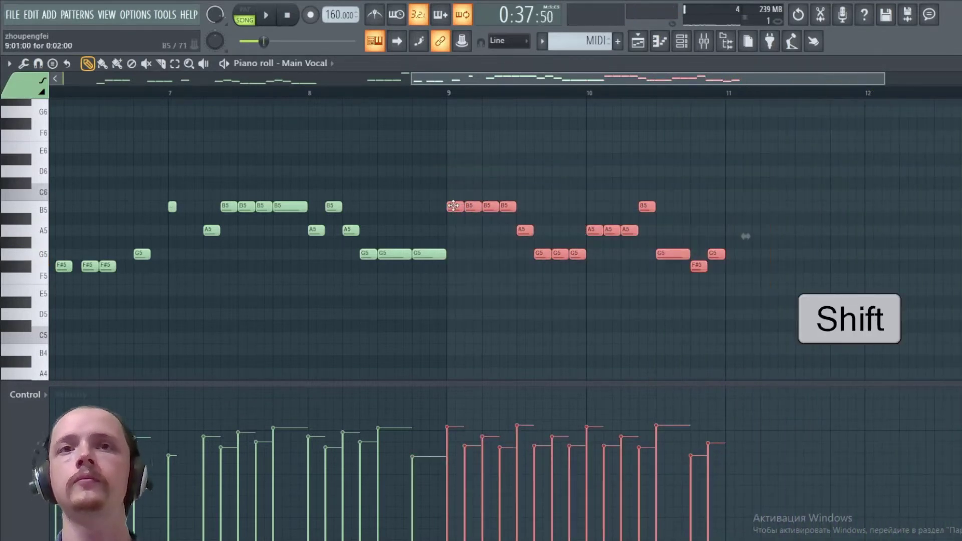
pyautogui.moveTo(457, 206); pyautogui.dragTo(736, 212)
pyautogui.keyDown('ctrl'); pyautogui.click(762, 281); pyautogui.keyUp('ctrl')
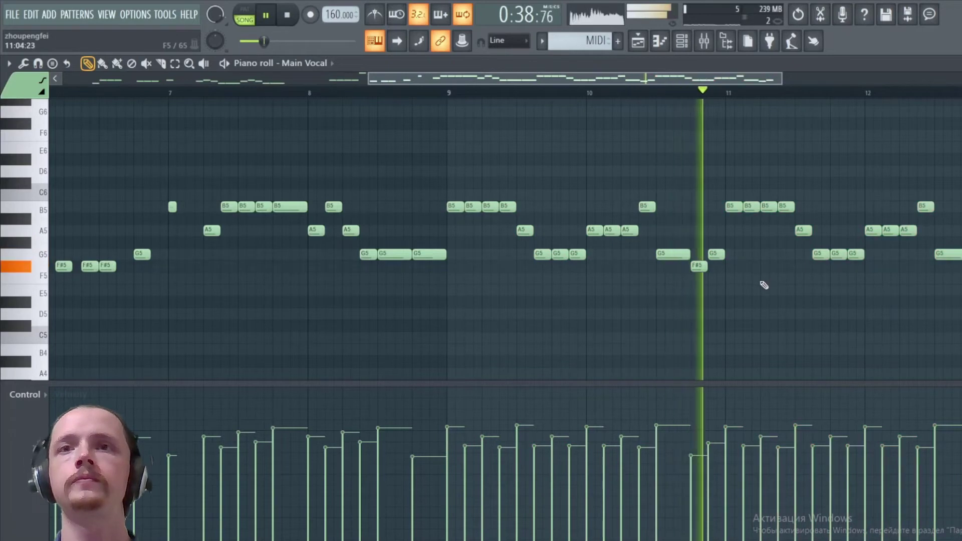
pyautogui.press('space')
pyautogui.press('space')
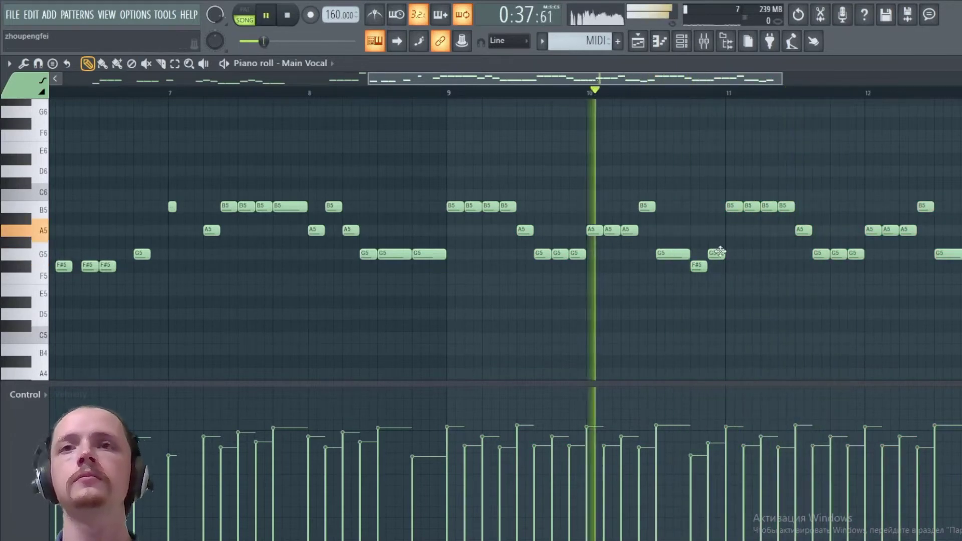
# Try playing bar 10 without its closing F#5 and G5 notes
pyautogui.rightClick(716, 255)
pyautogui.rightClick(699, 266)
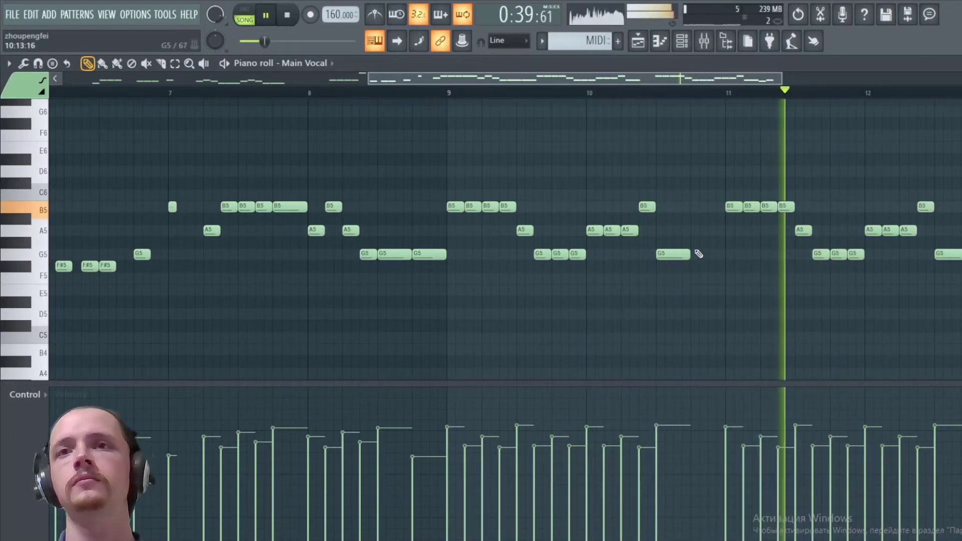
pyautogui.press('space')
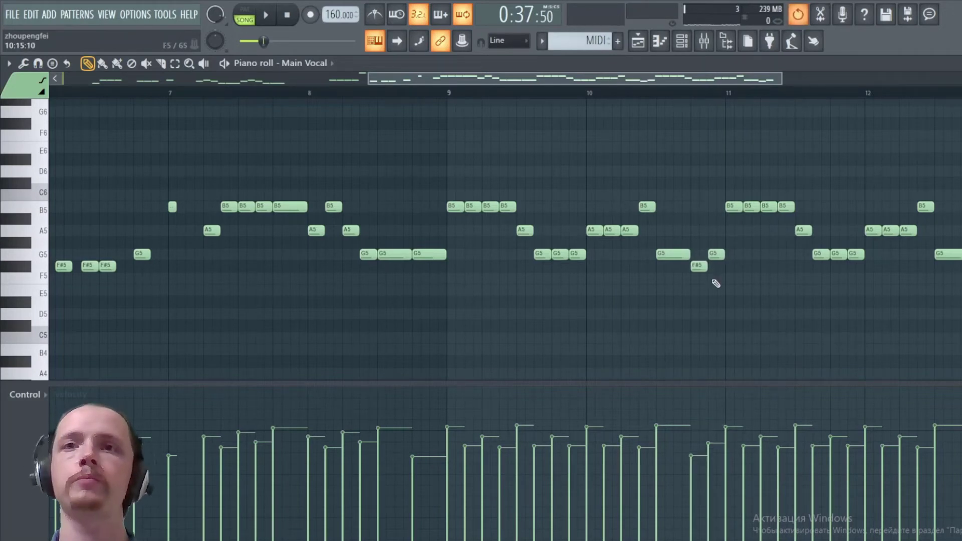
# Clone the Main Vocal channel, rename the copy Back Vocal 1 and close its TruePianos window
pyautogui.click(311, 63)
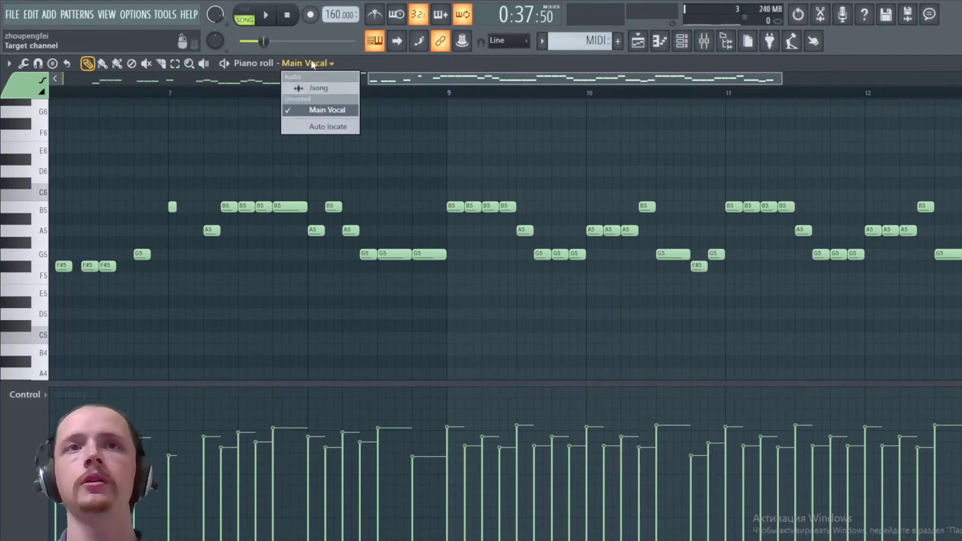
pyautogui.click(312, 64)
pyautogui.press('F6')
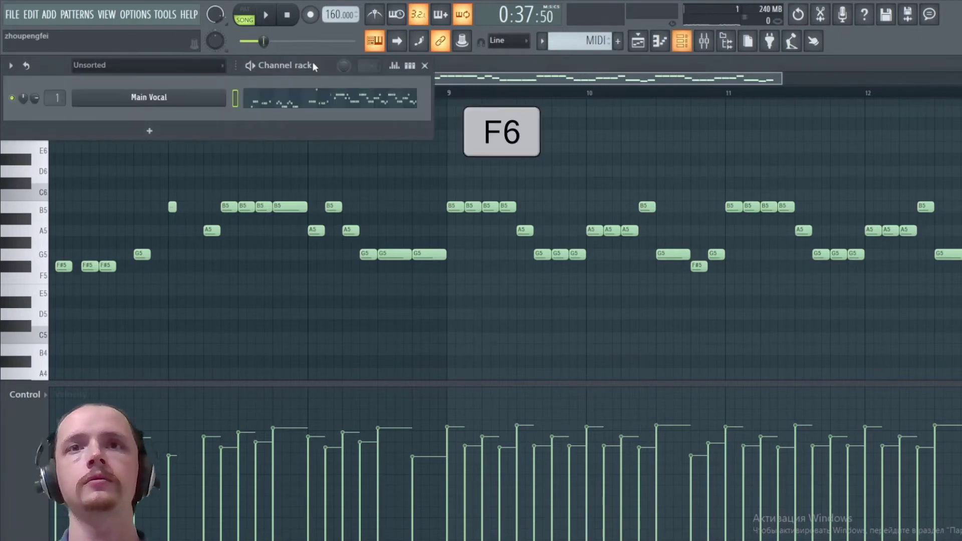
pyautogui.rightClick(154, 101)
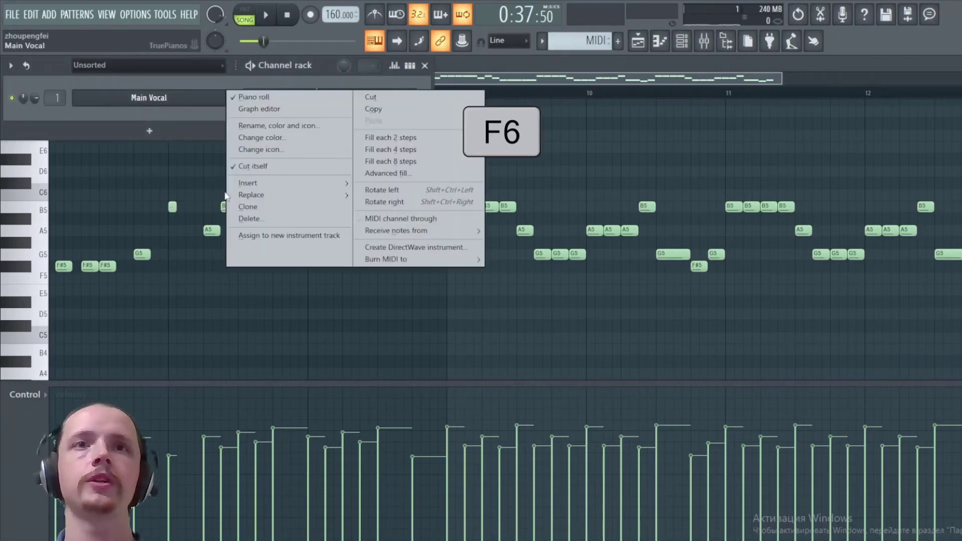
pyautogui.click(242, 207)
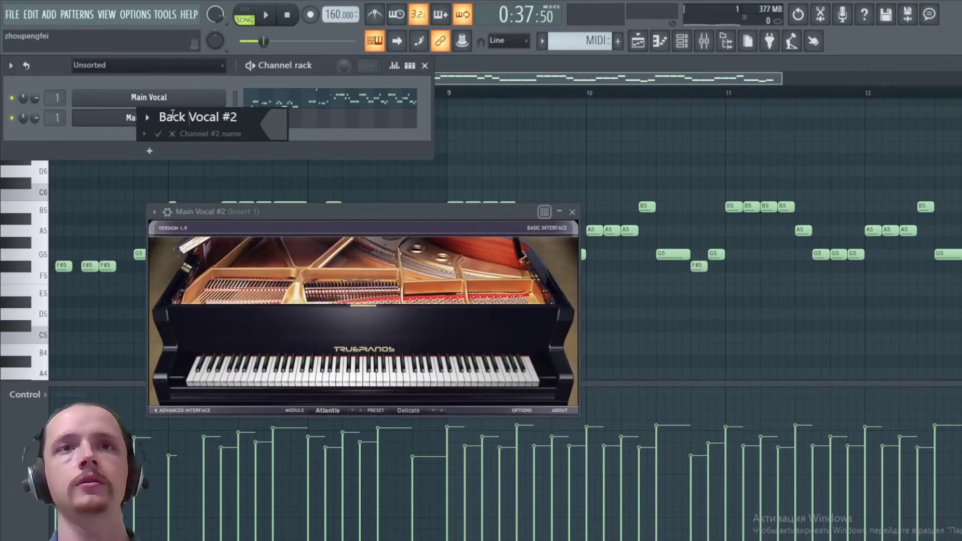
pyautogui.press('Return')
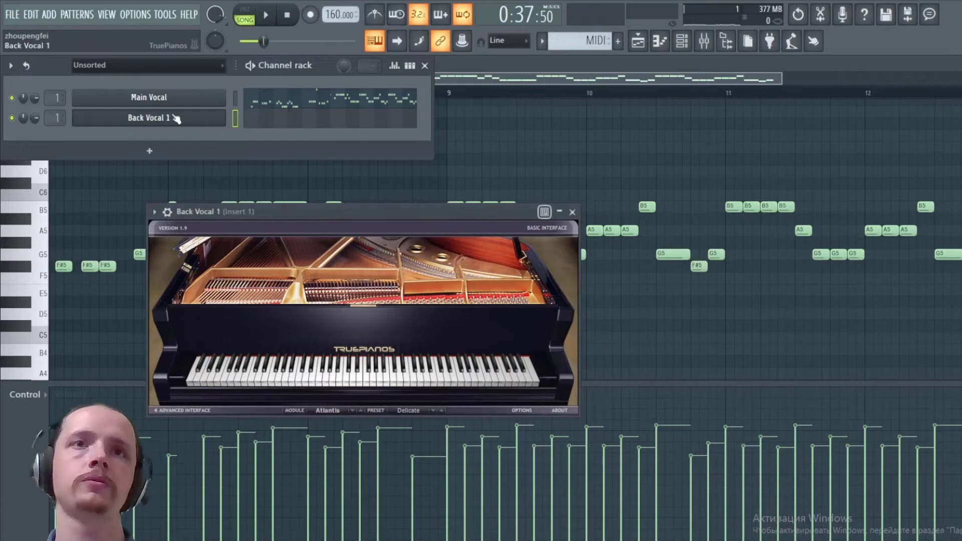
pyautogui.press('F6')
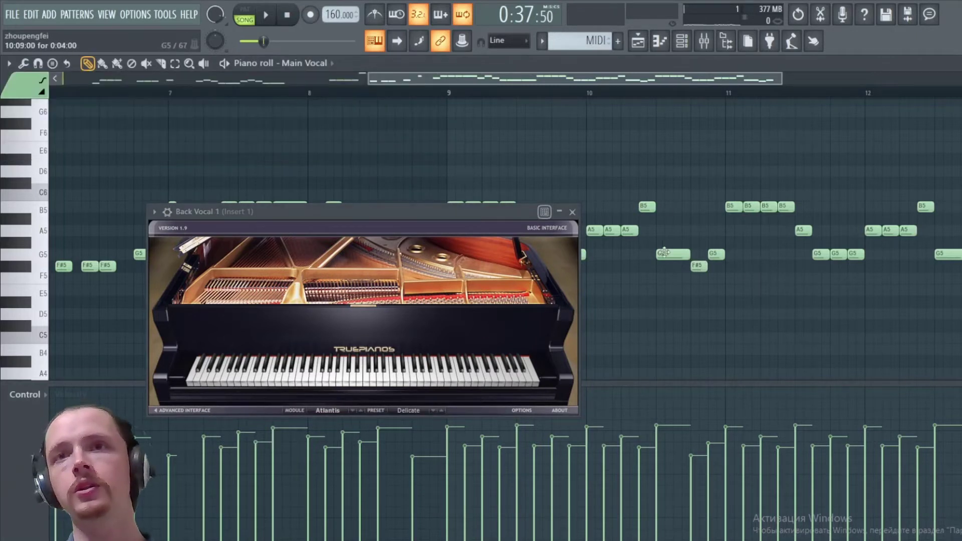
pyautogui.click(572, 213)
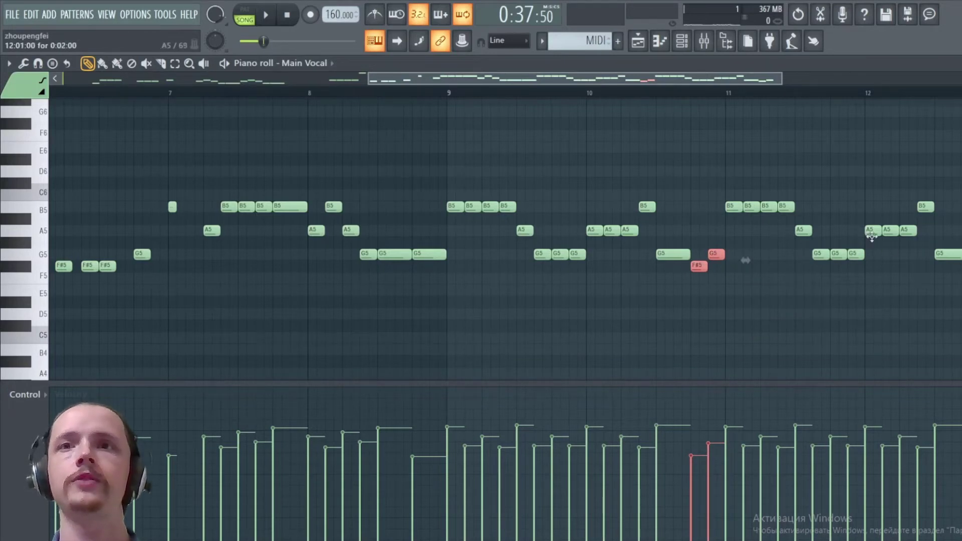
# Move the closing F#5 and G5 of bar 10 from Main Vocal to Back Vocal 1, and return to Main Vocal
pyautogui.keyDown('ctrl'); pyautogui.scroll(4, 872, 236); pyautogui.keyUp('ctrl')
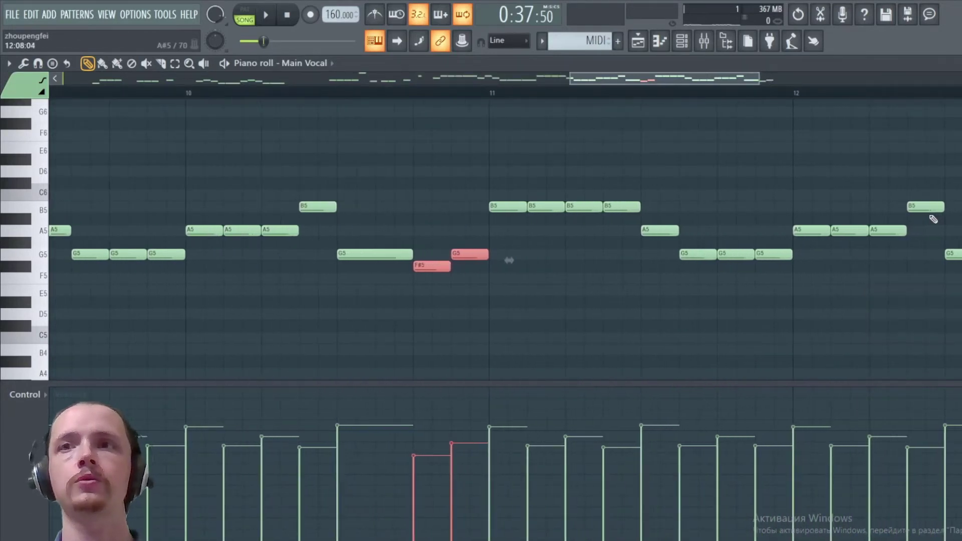
pyautogui.hotkey('ctrl', 'x')
pyautogui.click(305, 63)
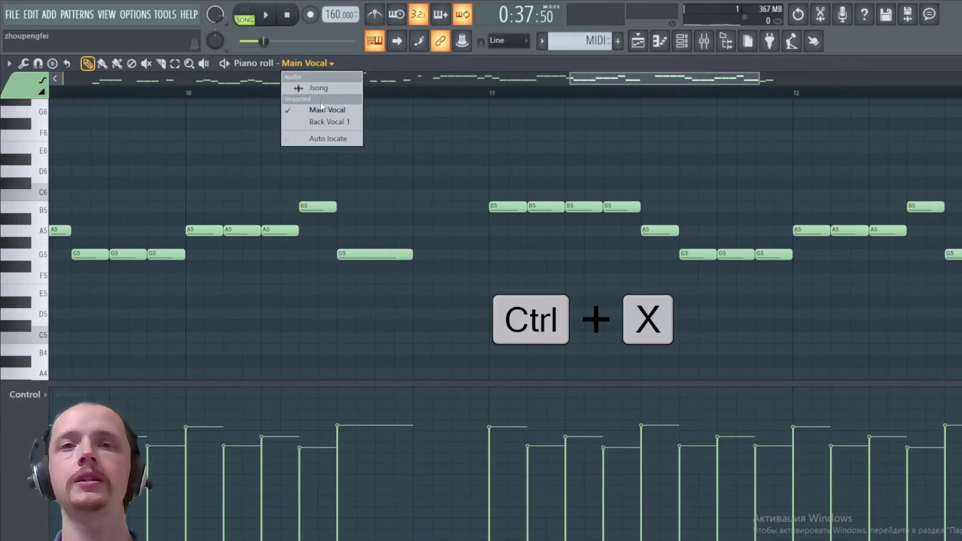
pyautogui.click(322, 121)
pyautogui.hotkey('ctrl', 'v')
pyautogui.click(315, 64)
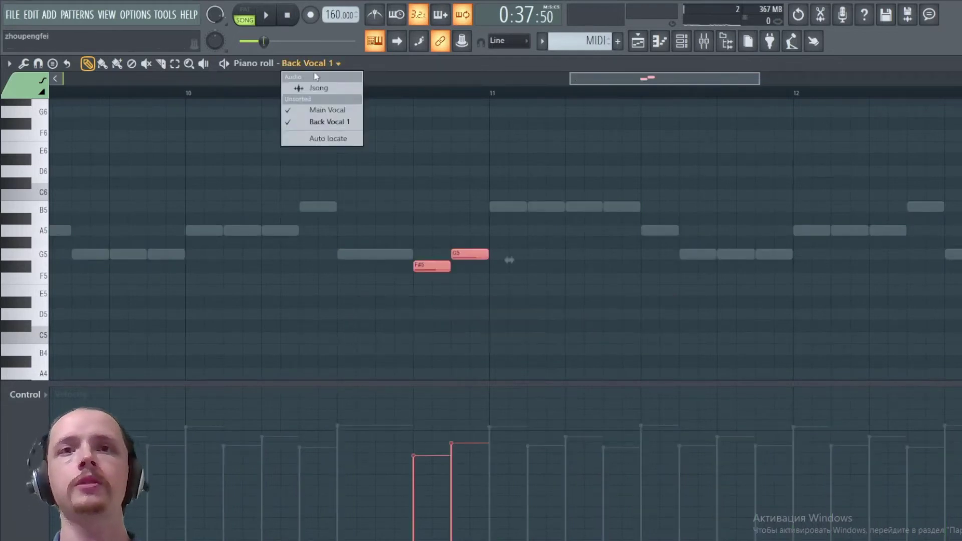
pyautogui.click(330, 109)
# Repeat the two-bar phrase through bar 16, rework bars 15 and 16 by ear, and fill bars 17 and 18 with D6, B5, A5 and G5 notes
pyautogui.scroll(-4, 495, 80)
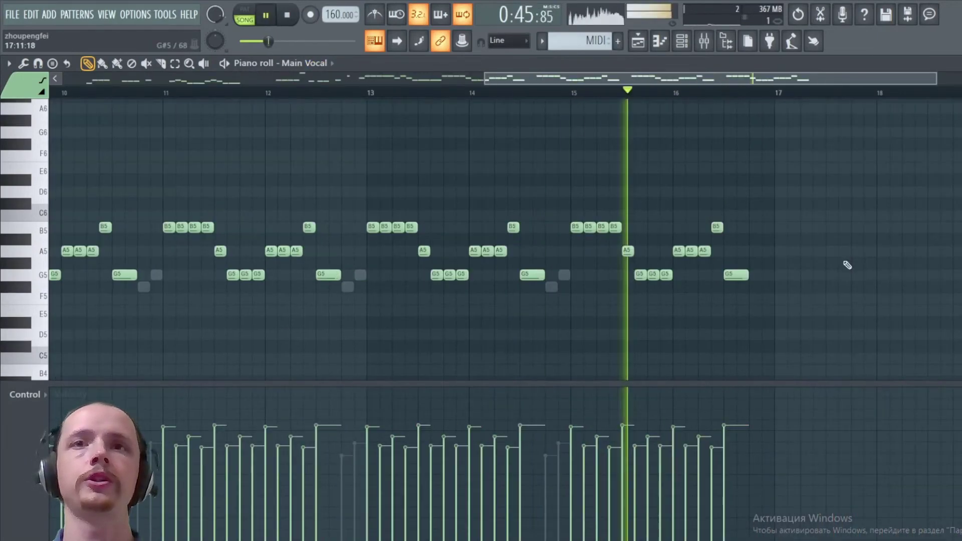
pyautogui.press('space')
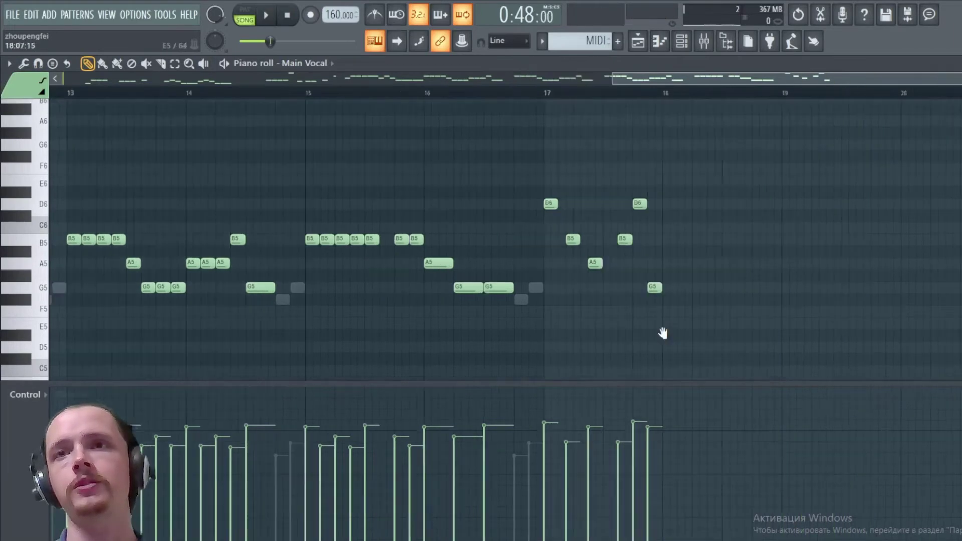
pyautogui.press('space')
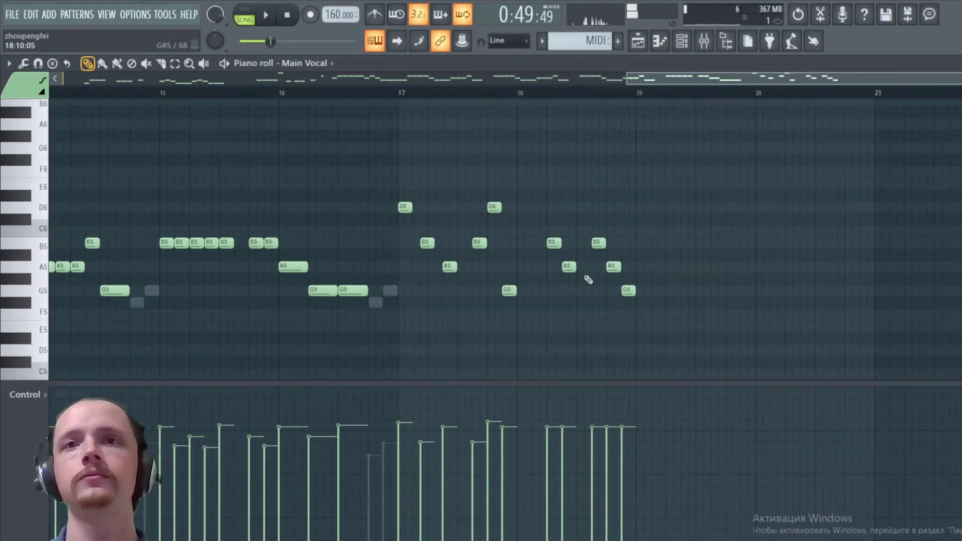
# Transcribe the rest of the Main Vocal from bar 19 onward by ear with varied velocities, checking it against the song
pyautogui.press('space')
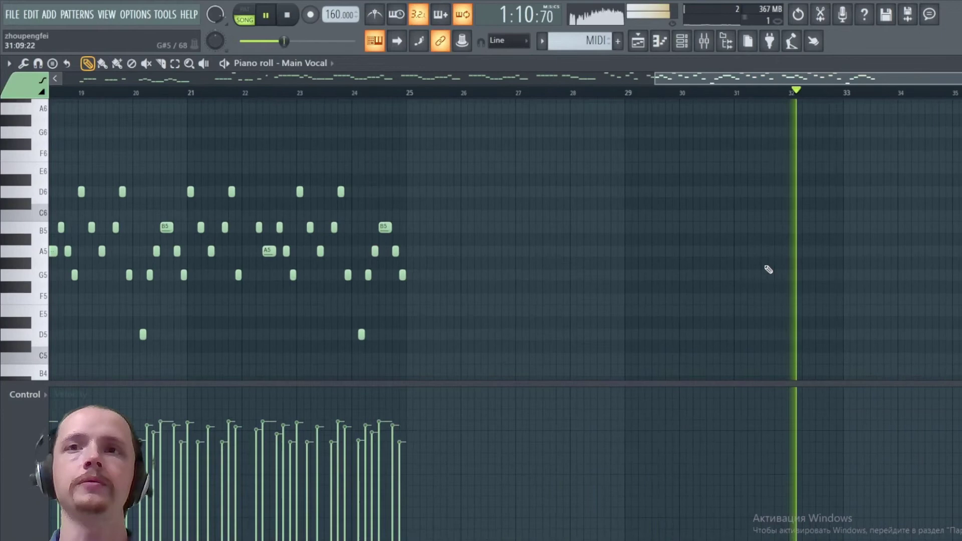
pyautogui.press('space')
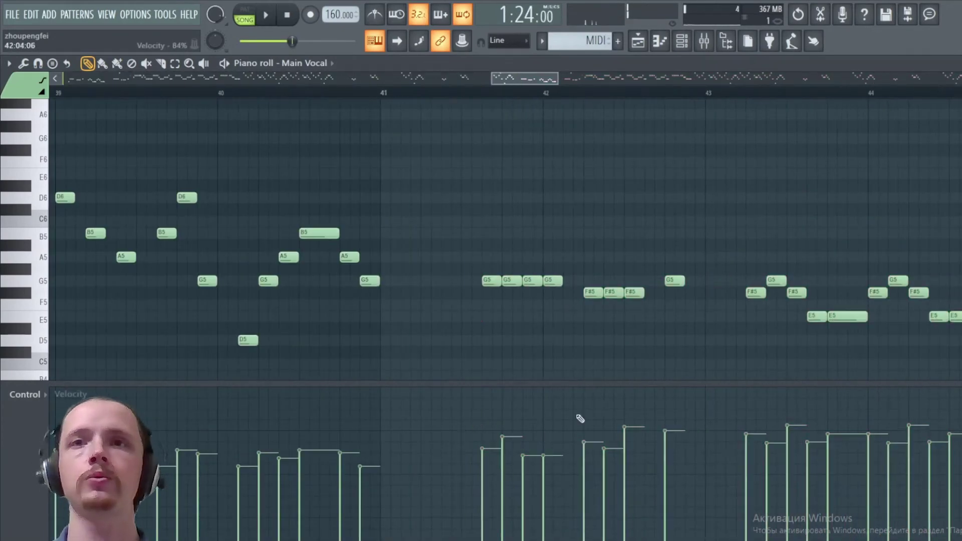
pyautogui.press('space')
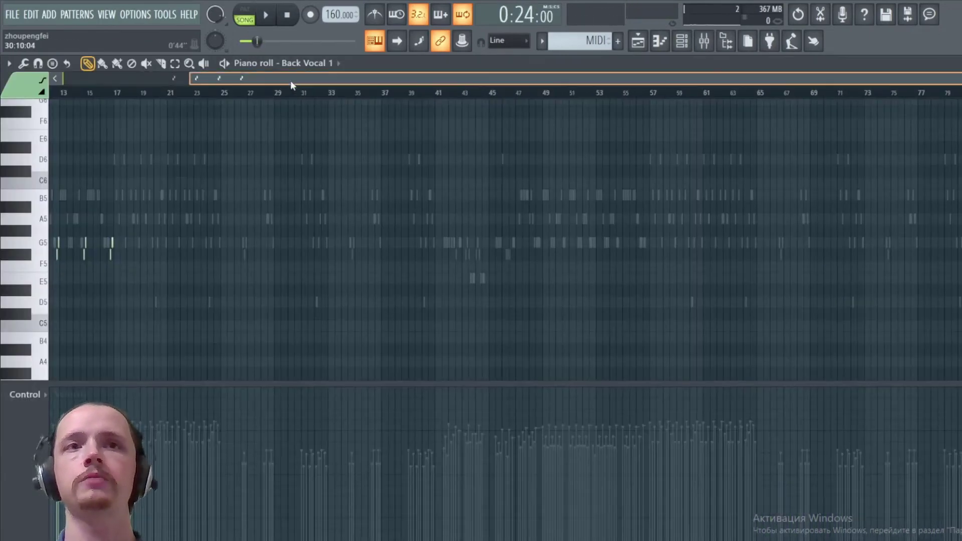
# Listen for the backing vocal from the song's start and try a D5 in Back Vocal 1 below the first note of bar 3
pyautogui.moveTo(290, 80); pyautogui.dragTo(163, 80)
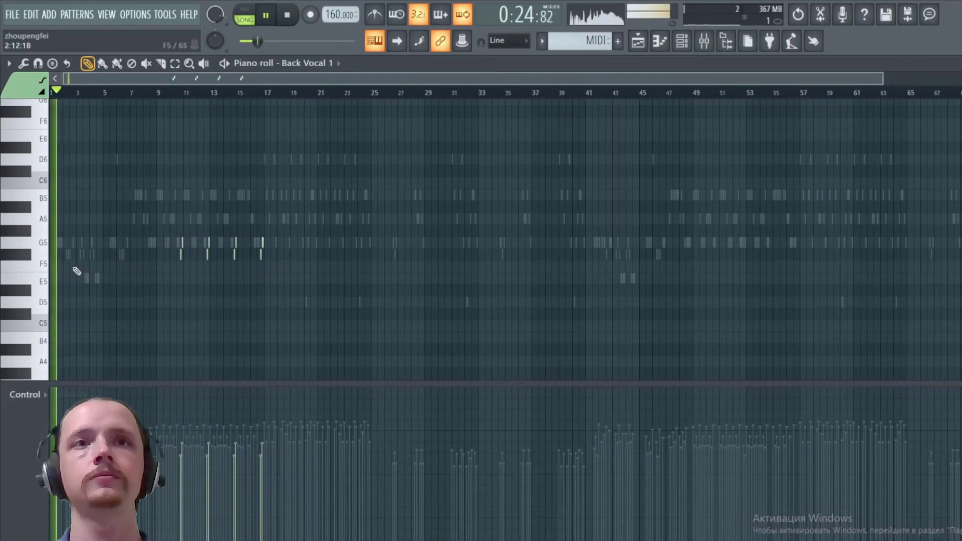
pyautogui.scroll(8, 52, 268)
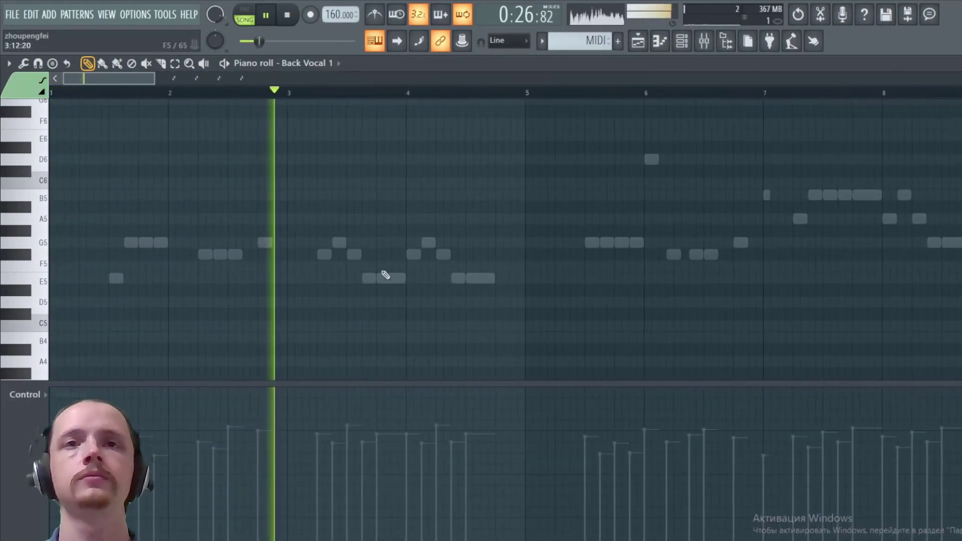
pyautogui.click(293, 94)
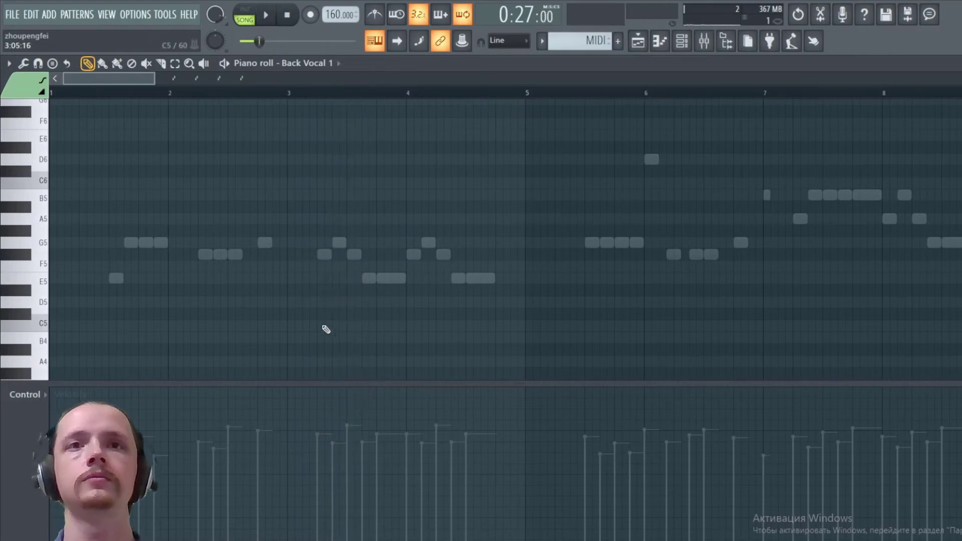
pyautogui.press('space')
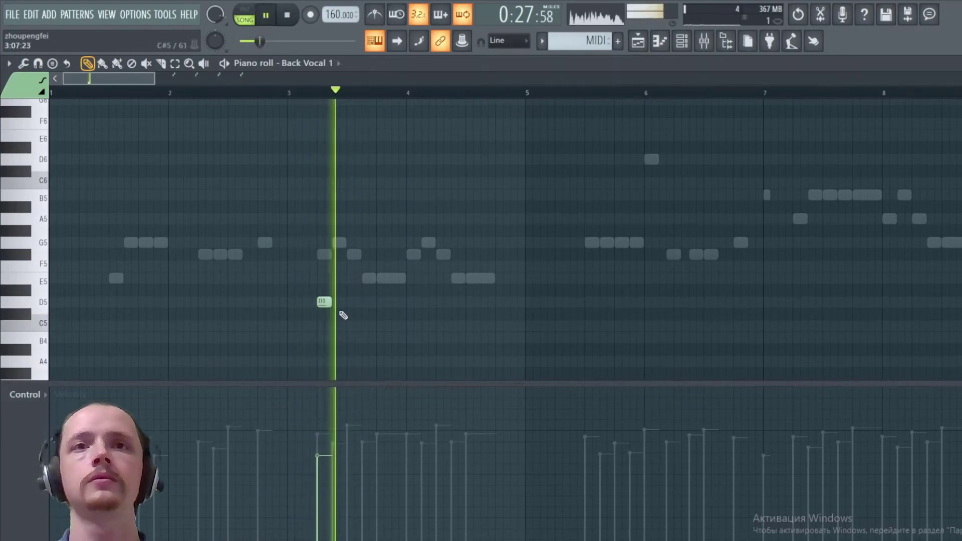
pyautogui.press('space')
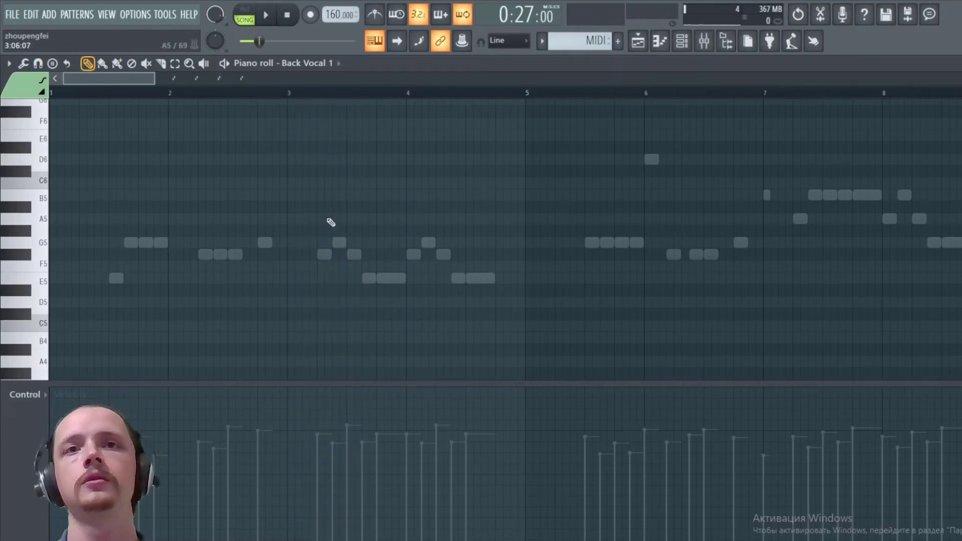
# Copy the Main Vocal phrase of bars 3 and 4 into Back Vocal 1, aligned in time and lowered to start on D5
pyautogui.doubleClick(327, 256)
pyautogui.moveTo(303, 202); pyautogui.dragTo(490, 320)
pyautogui.hotkey('ctrl', 'c')
pyautogui.click(320, 64)
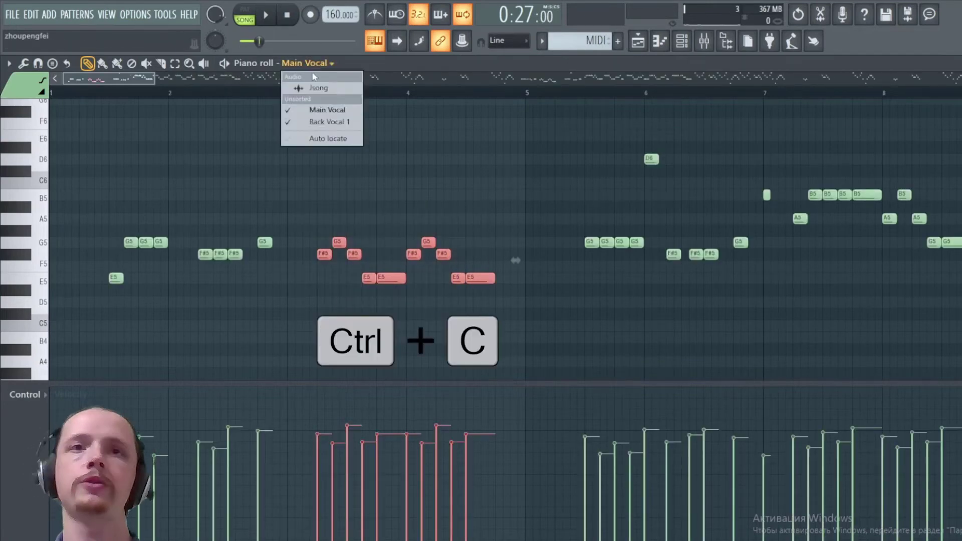
pyautogui.click(311, 122)
pyautogui.hotkey('ctrl', 'v')
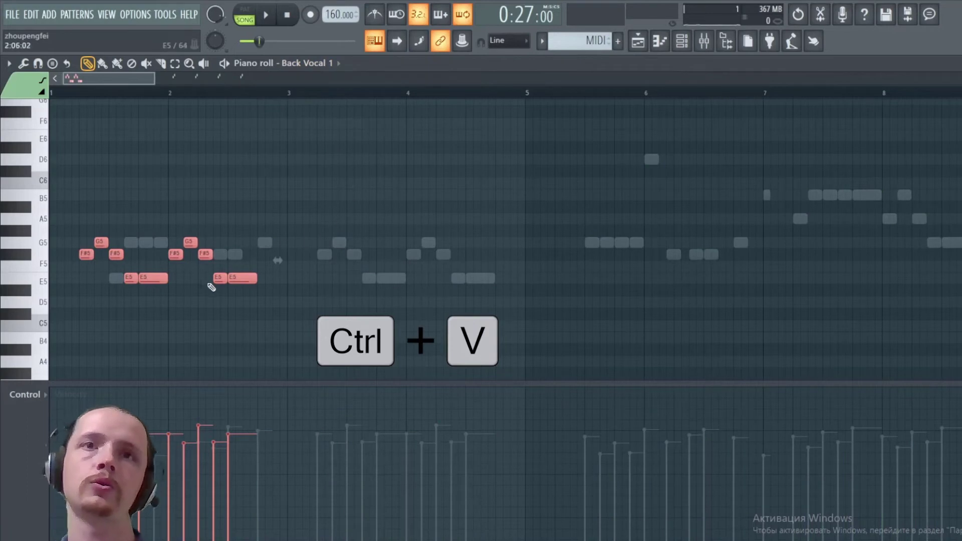
pyautogui.moveTo(234, 278); pyautogui.dragTo(468, 322)
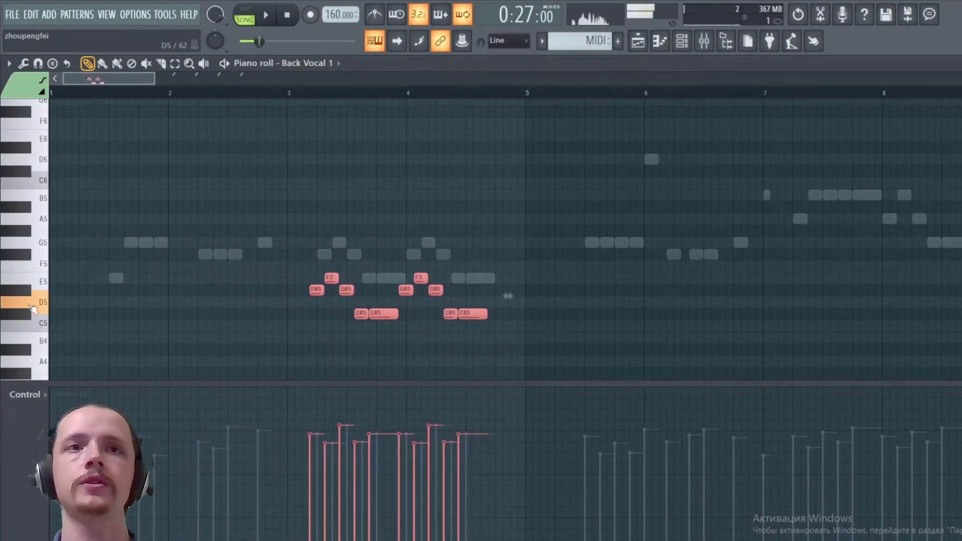
pyautogui.moveTo(325, 287); pyautogui.dragTo(323, 300)
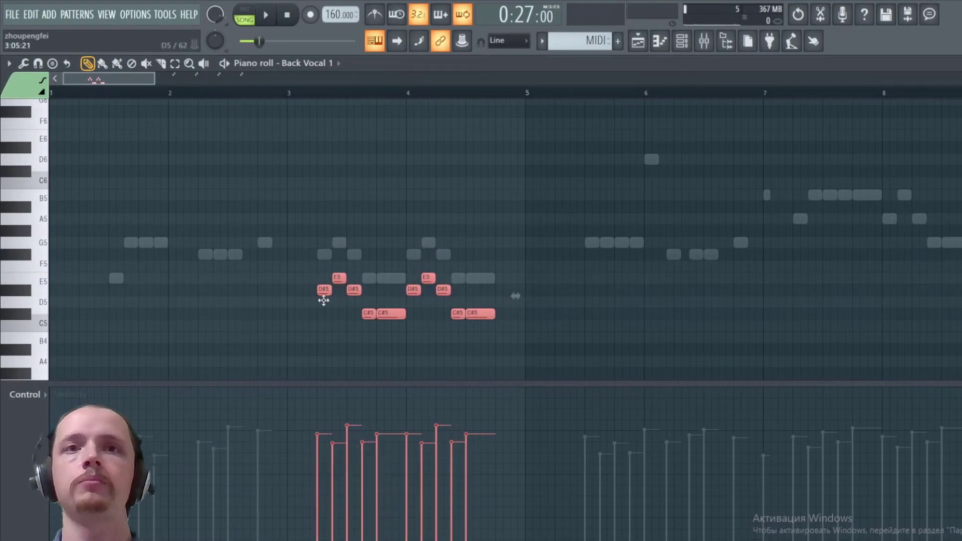
# Move the remaining notes of the Back Vocal 1 phrase in bars 3 and 4 to D5, checking them against the song
pyautogui.click(340, 289)
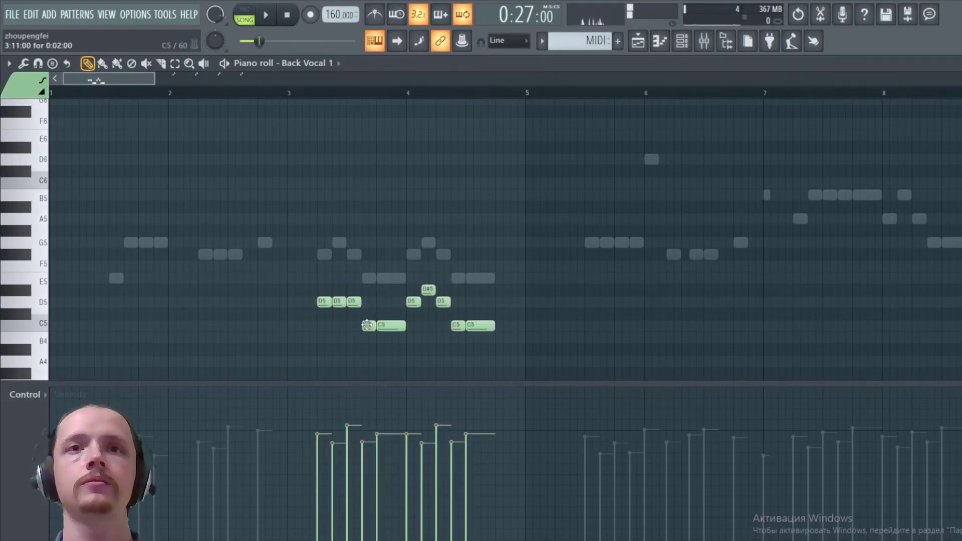
pyautogui.press('space')
pyautogui.moveTo(364, 319); pyautogui.dragTo(389, 302)
pyautogui.press('space')
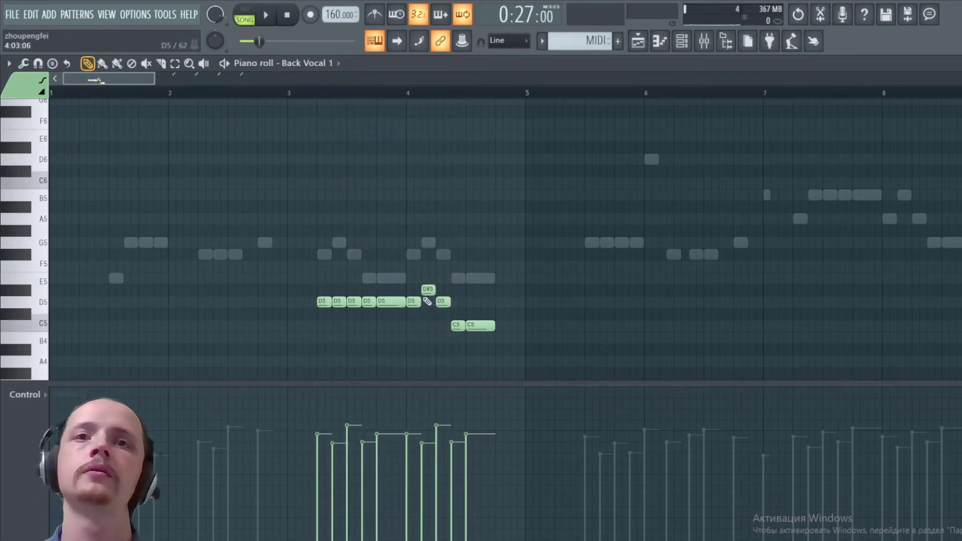
pyautogui.press('space')
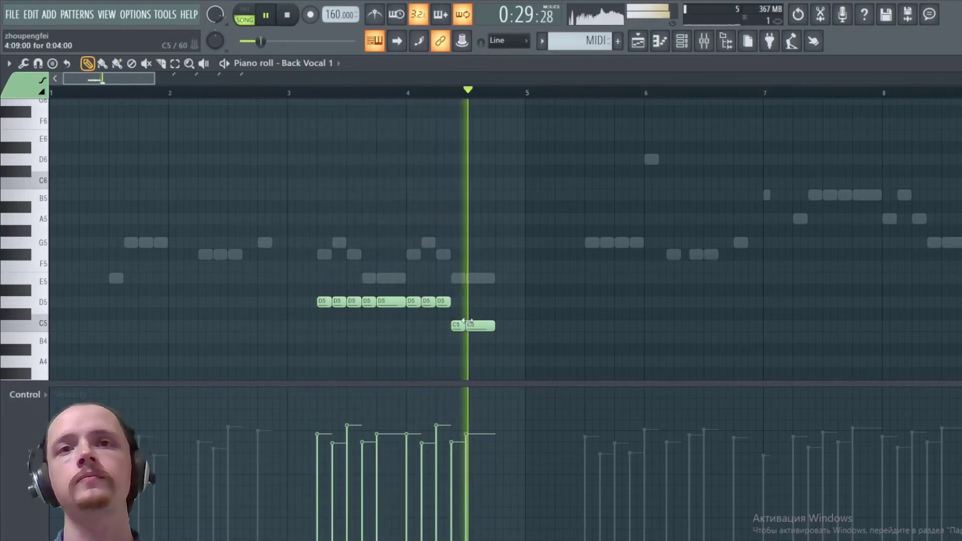
pyautogui.press('space')
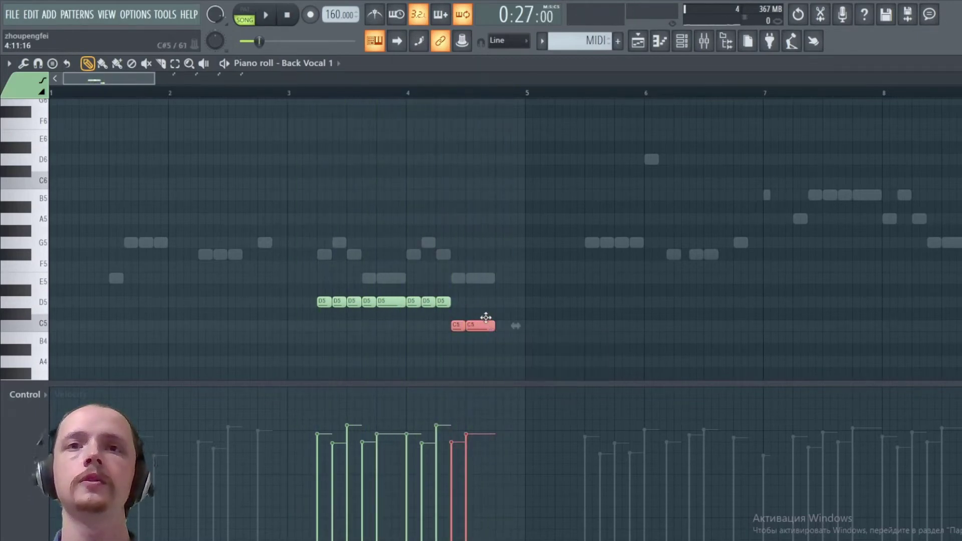
pyautogui.press('space')
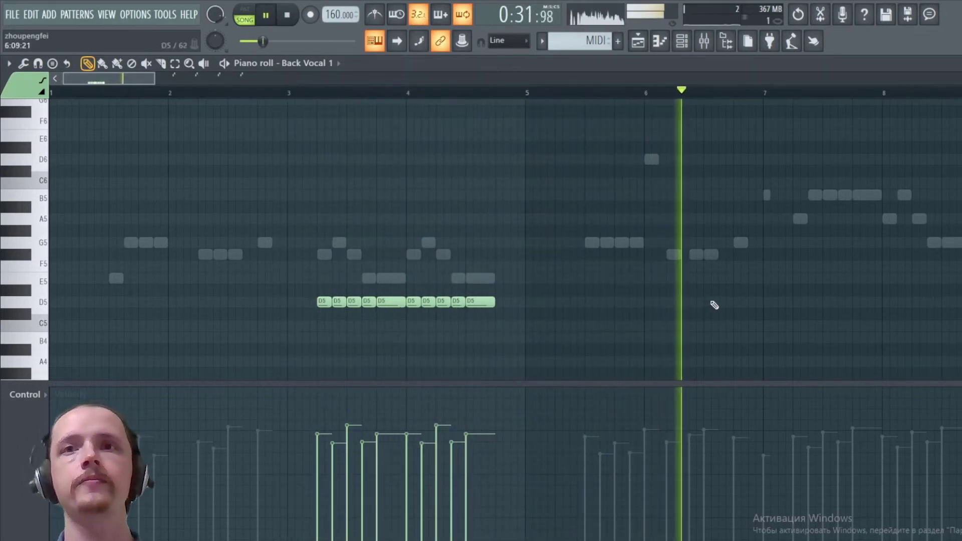
pyautogui.press('space')
# Scale down the velocities of all D5 notes in bars 3 and 4 and listen to the balance
pyautogui.moveTo(565, 237); pyautogui.dragTo(318, 357)
pyautogui.hotkey('alt', 'x')
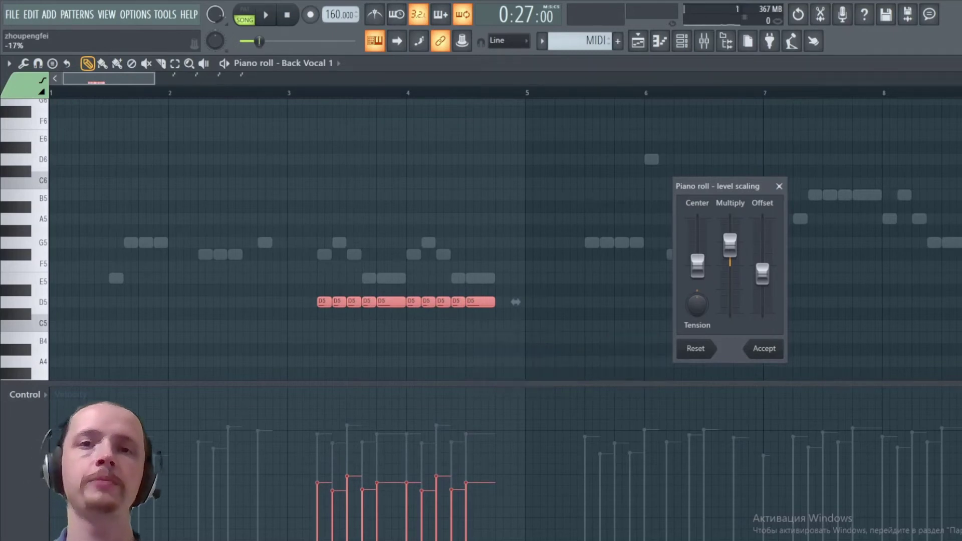
pyautogui.click(765, 349)
pyautogui.press('space')
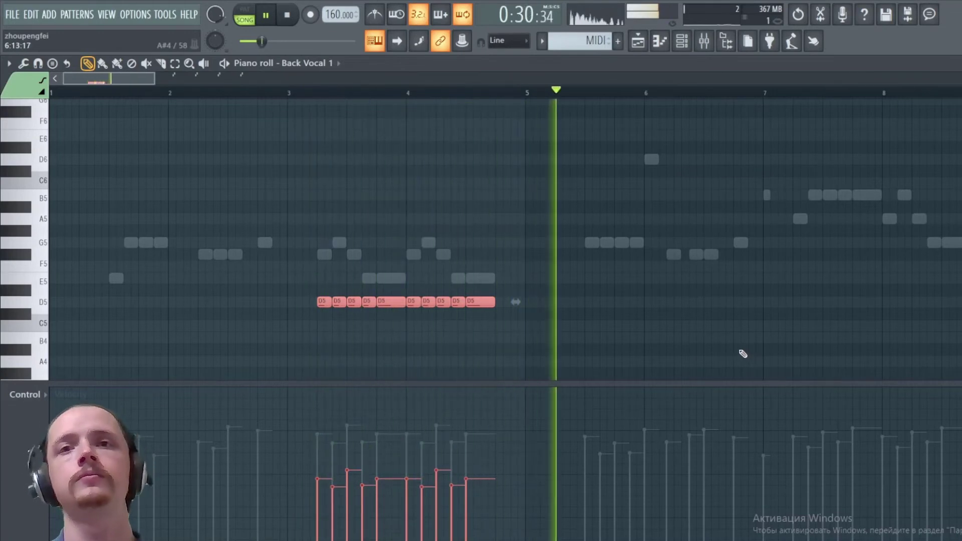
# Try a copy of the D5 phrase in bars 7 and 8 of Back Vocal 1 and listen to it with the song
pyautogui.moveTo(771, 324); pyautogui.dragTo(553, 307)
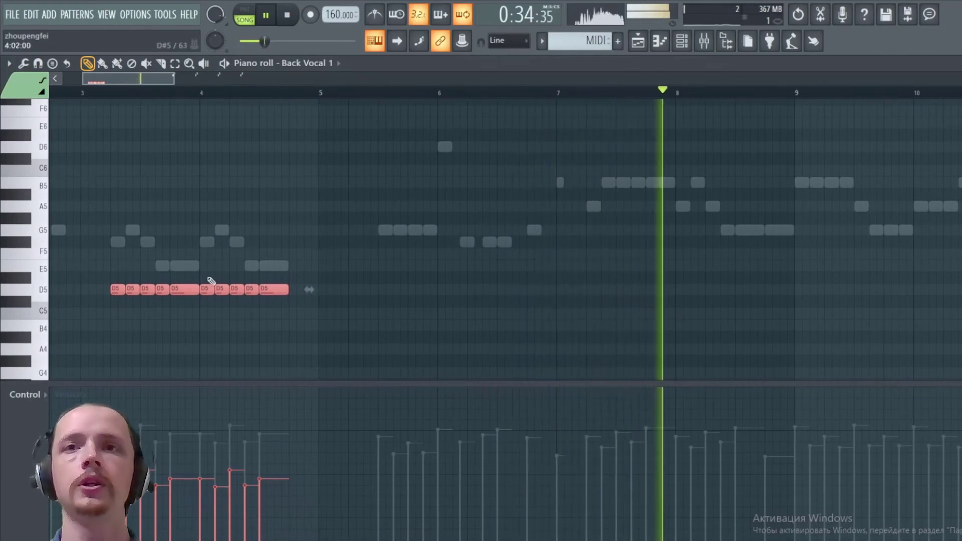
pyautogui.moveTo(182, 290); pyautogui.dragTo(671, 296)
pyautogui.press('space')
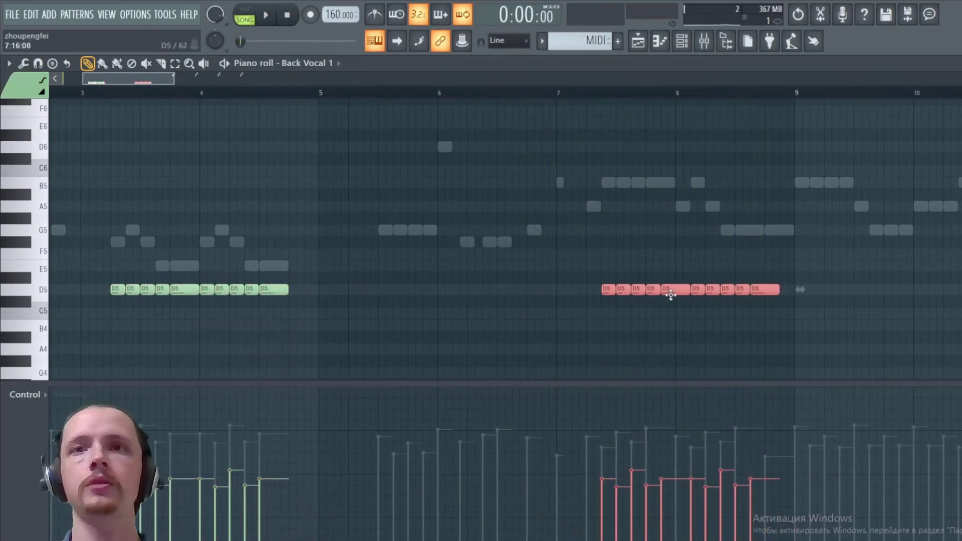
pyautogui.click(604, 94)
pyautogui.press('space')
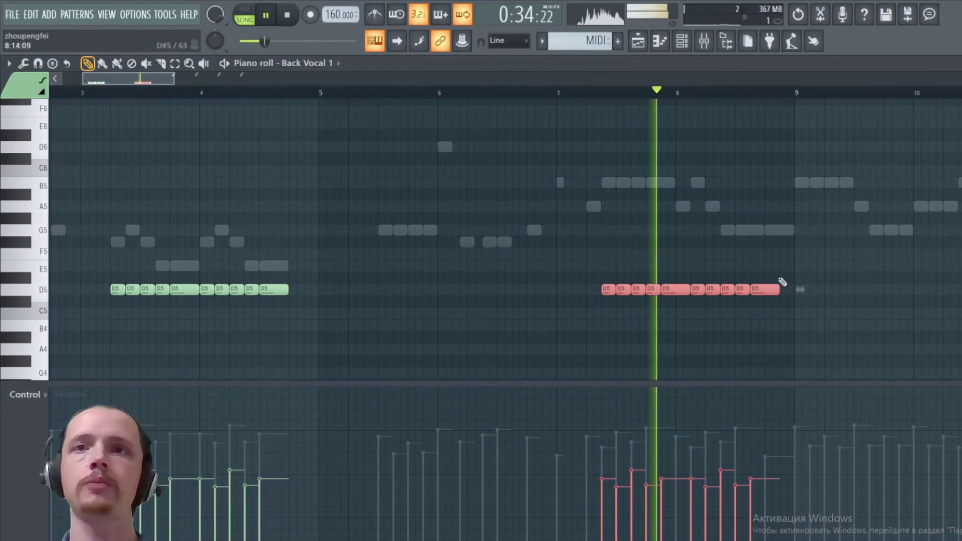
pyautogui.press('space')
# Use the Main Vocal phrase of bars 7 and 8 as the basis for the backing notes there, and compare it with the song
pyautogui.hotkey('ctrl', 'd')
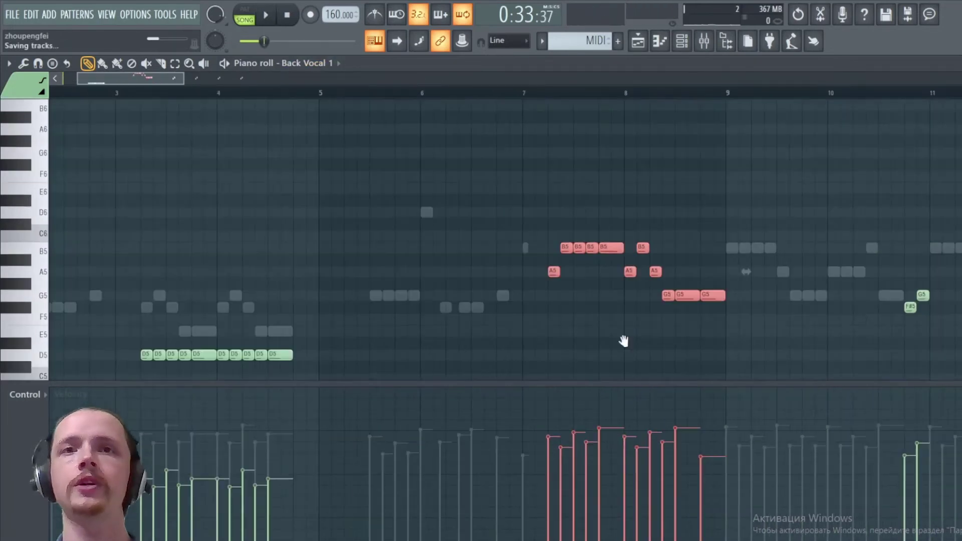
pyautogui.press('space')
pyautogui.moveTo(710, 321); pyautogui.dragTo(735, 321)
pyautogui.press('space')
# Build the remaining harmony on Back Vocal 2, with D5, C5 and B4 through bar 16 and G5, F#5 and D5 in bars 21 to 24
pyautogui.moveTo(126, 176); pyautogui.dragTo(917, 321)
pyautogui.hotkey('ctrl', 'v')
pyautogui.moveTo(278, 251); pyautogui.dragTo(277, 358)
pyautogui.hotkey('ctrl', 'd')
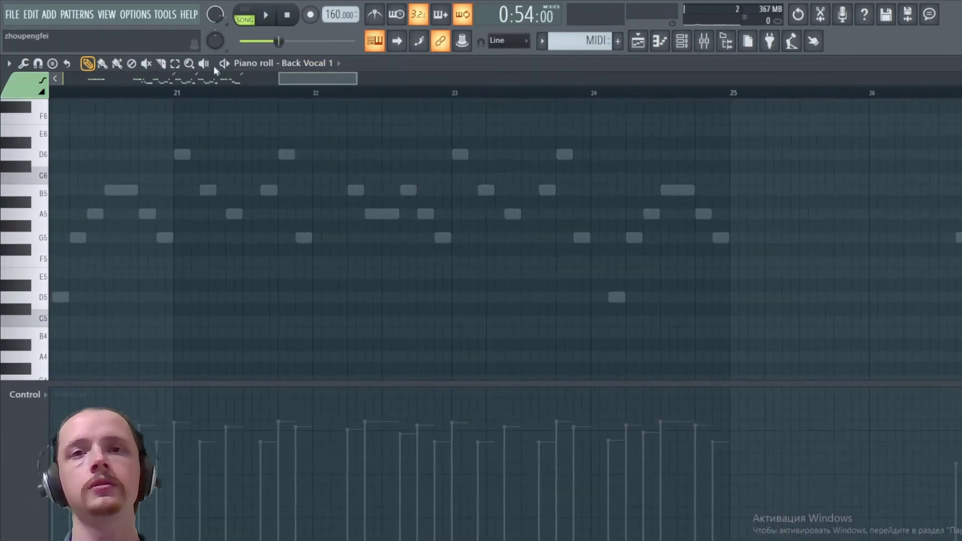
pyautogui.hotkey('ctrl', 'v')
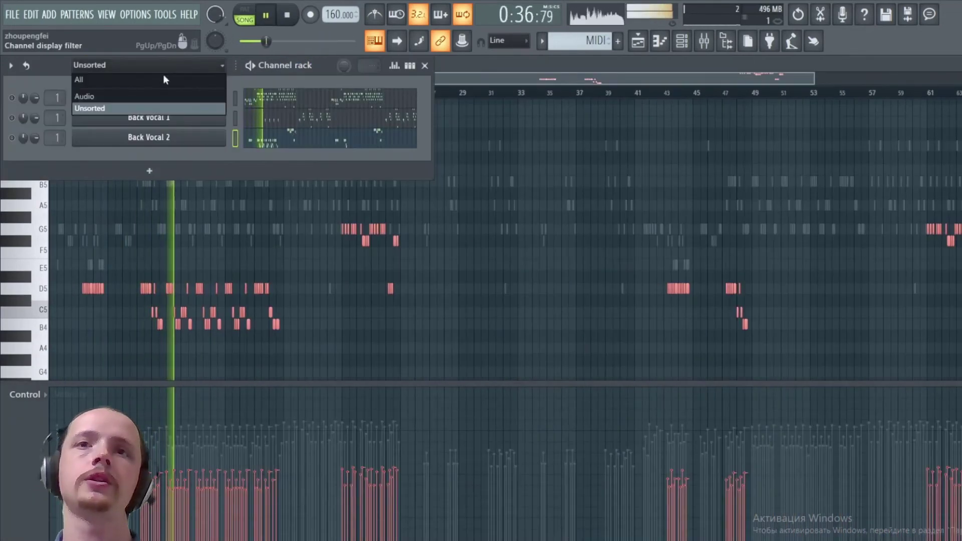
# Show all channels in the channel rack, set the Jsong channel volume to 23%, and clear the note selection
pyautogui.click(164, 80)
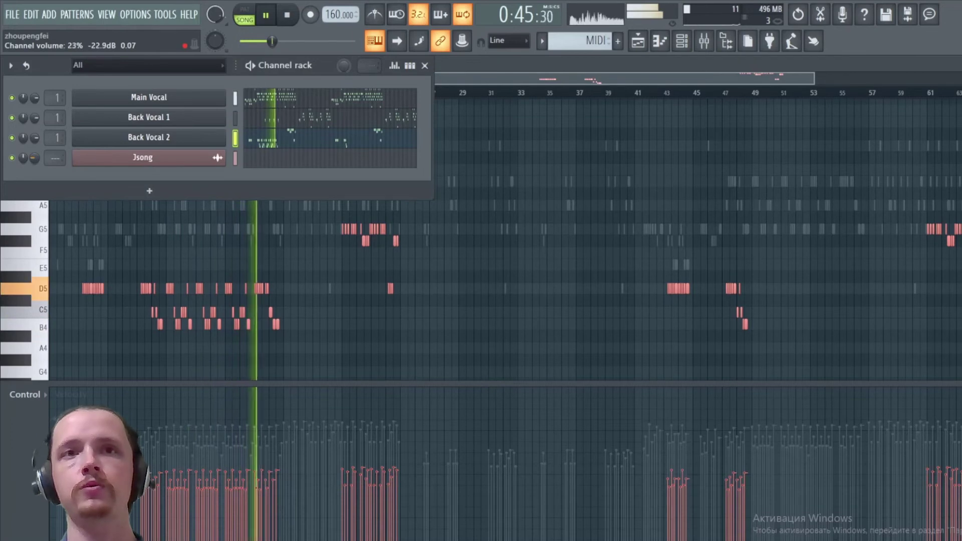
pyautogui.click(323, 287)
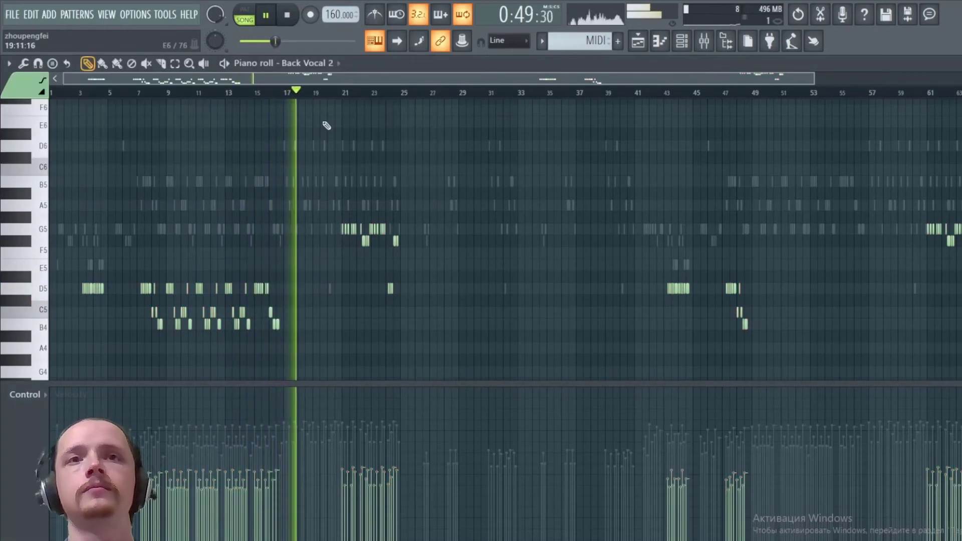
# Play the song against the transcription from bar 17 to bar 41, examining the Main Vocal and Back Vocal 1 notes
pyautogui.rightClick(312, 74)
pyautogui.click(319, 110)
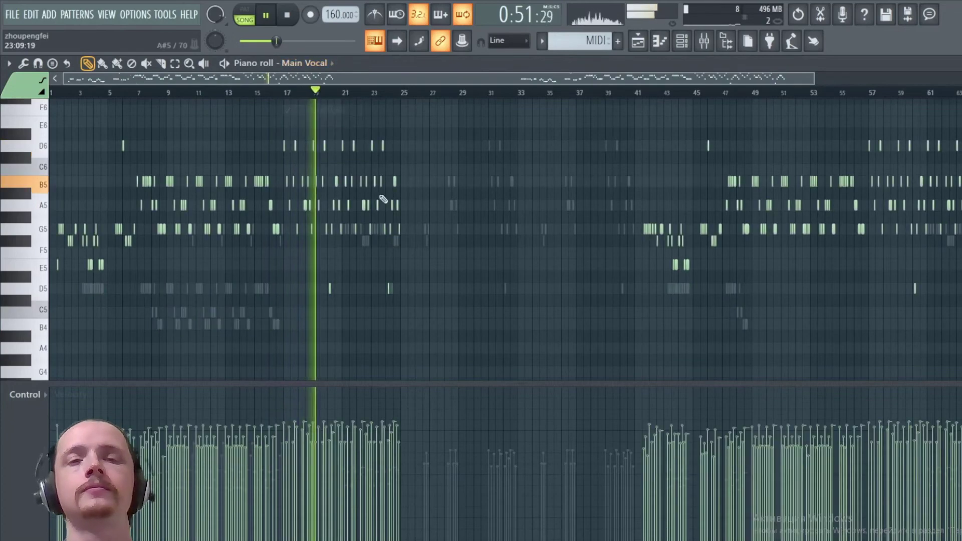
pyautogui.scroll(5, 336, 256)
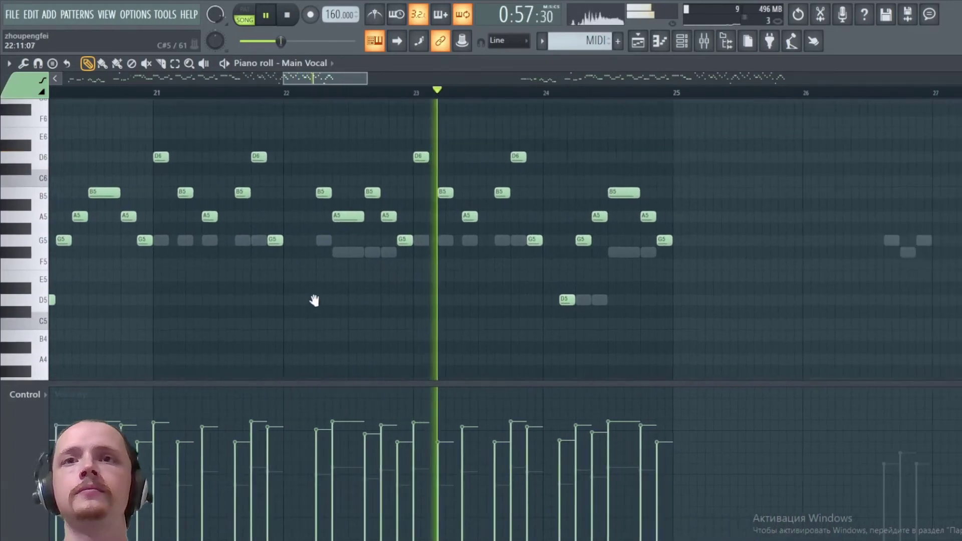
pyautogui.moveTo(589, 270); pyautogui.dragTo(324, 276)
pyautogui.scroll(-2, 341, 273)
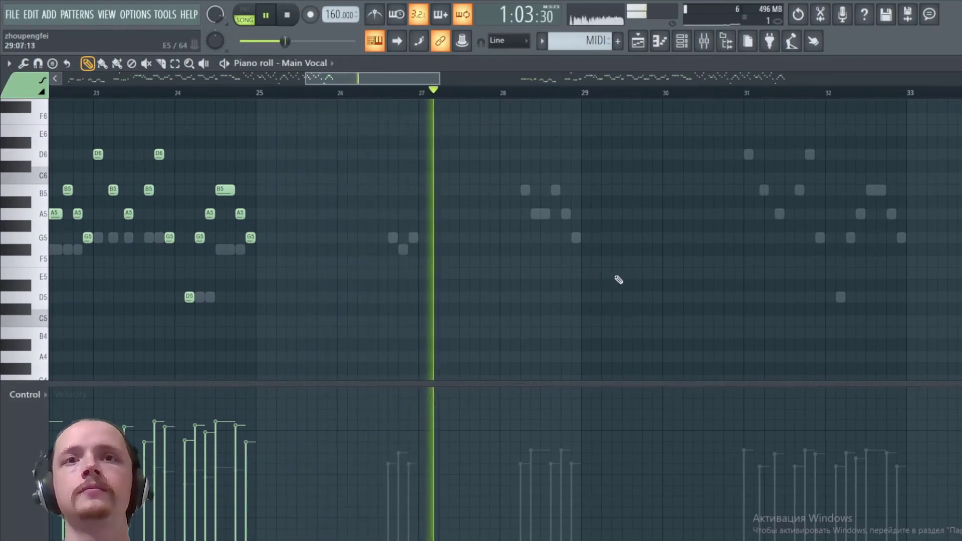
pyautogui.moveTo(702, 284); pyautogui.dragTo(323, 304)
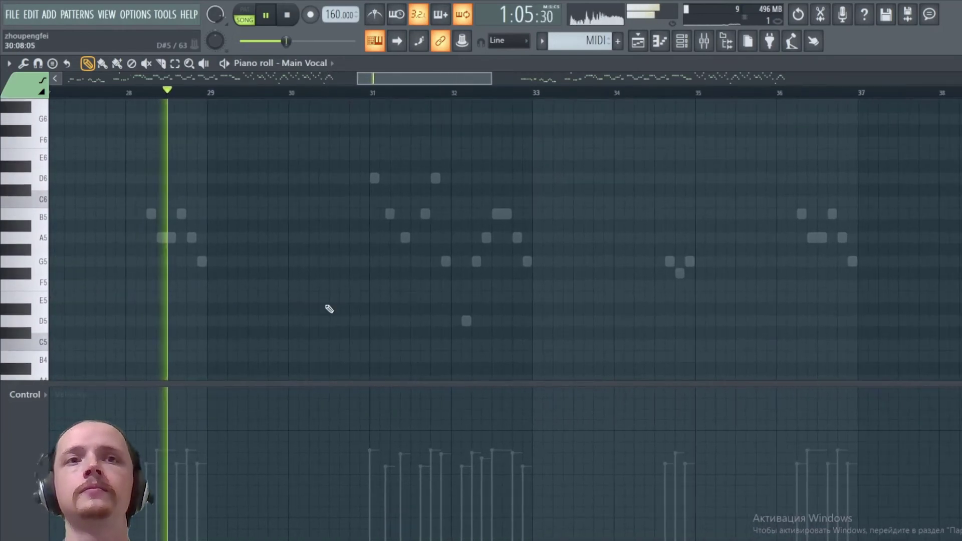
pyautogui.keyDown('ctrl'); pyautogui.scroll(-3, 352, 296); pyautogui.keyUp('ctrl')
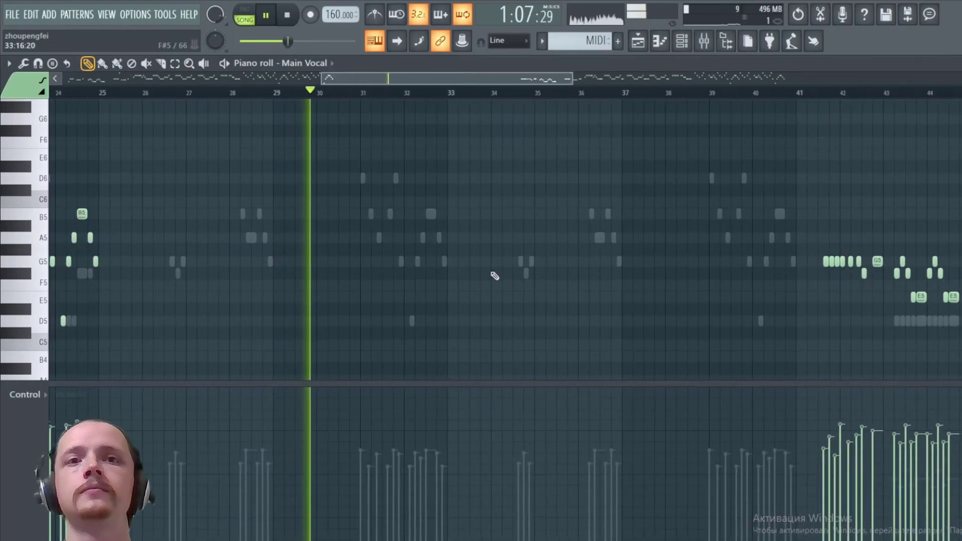
pyautogui.doubleClick(431, 215)
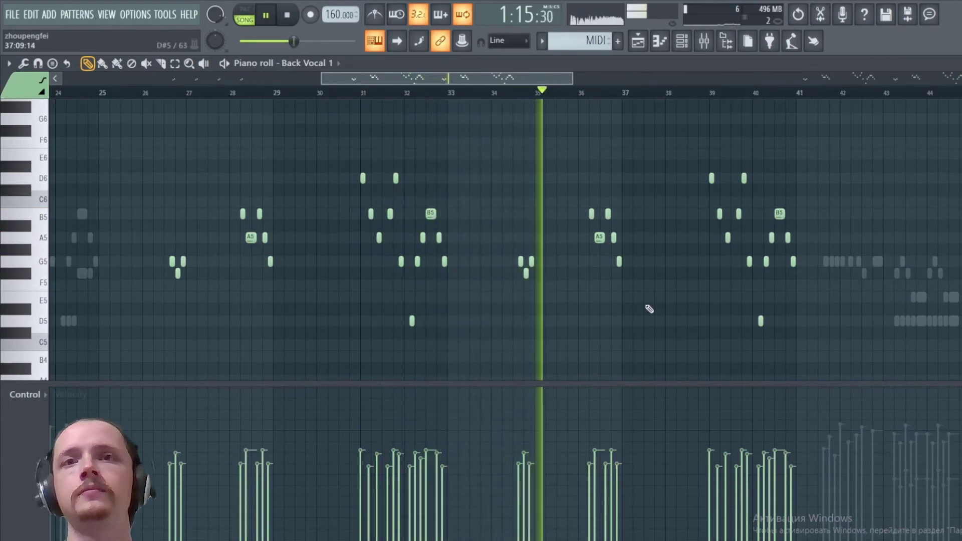
pyautogui.moveTo(648, 309); pyautogui.dragTo(392, 312)
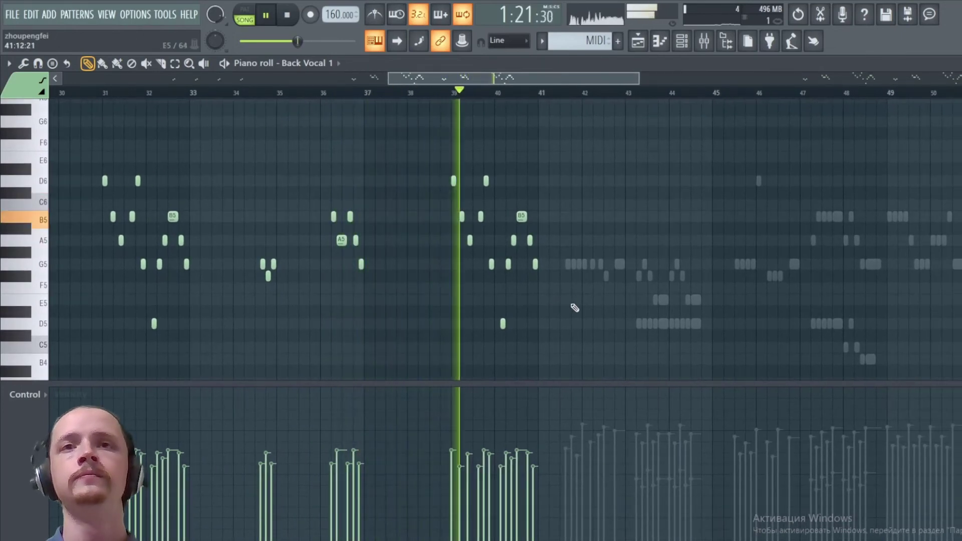
# Review the notes of Main Vocal from bar 41 and Back Vocal 1 from bar 65 during playback, and check the full arrangement in the playlist
pyautogui.doubleClick(621, 265)
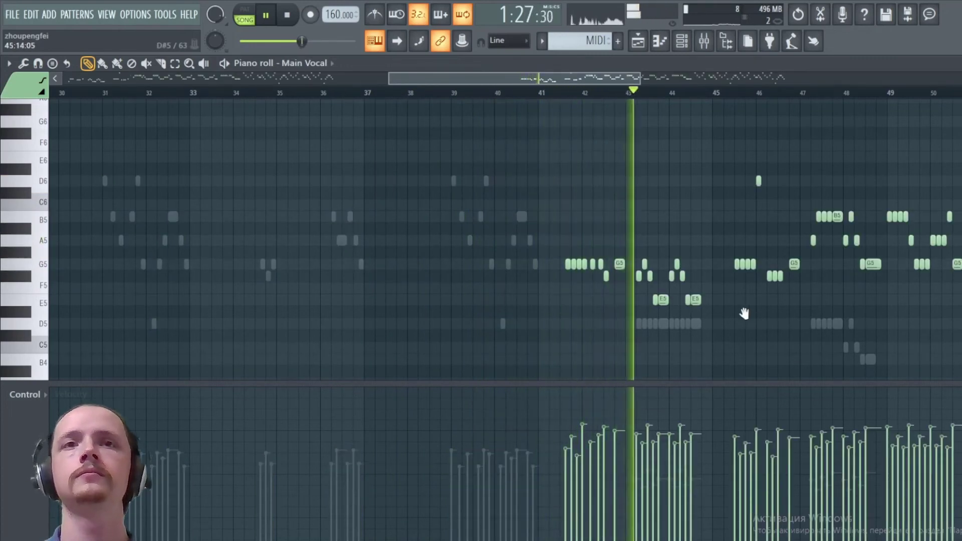
pyautogui.moveTo(743, 313); pyautogui.dragTo(368, 295)
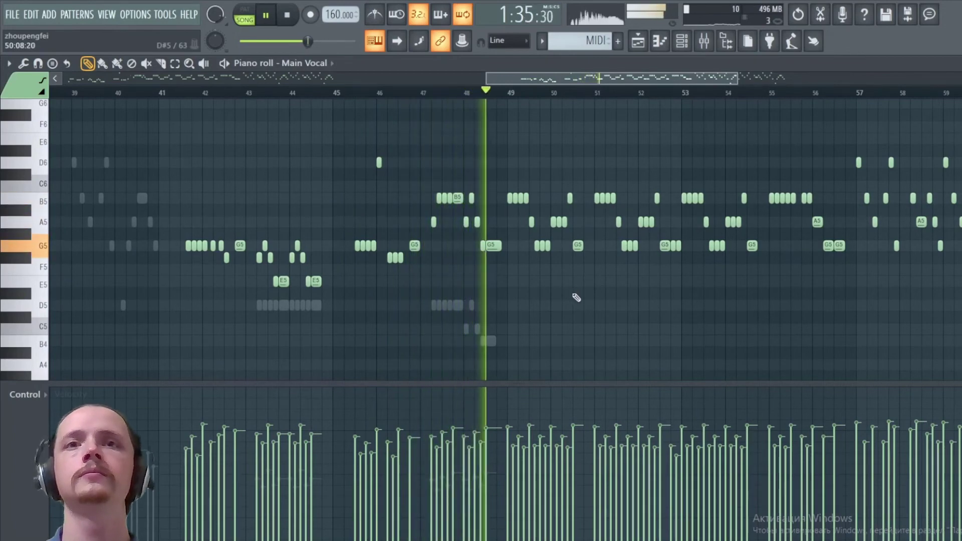
pyautogui.moveTo(640, 299)
pyautogui.mouseDown()
pyautogui.moveTo(399, 290)
pyautogui.moveTo(333, 300)
pyautogui.mouseUp()
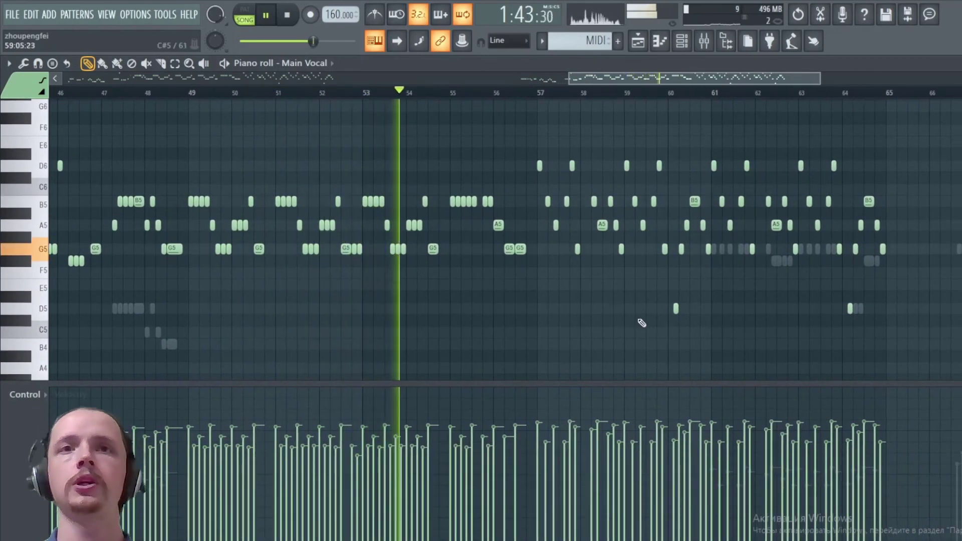
pyautogui.moveTo(626, 319); pyautogui.dragTo(498, 326)
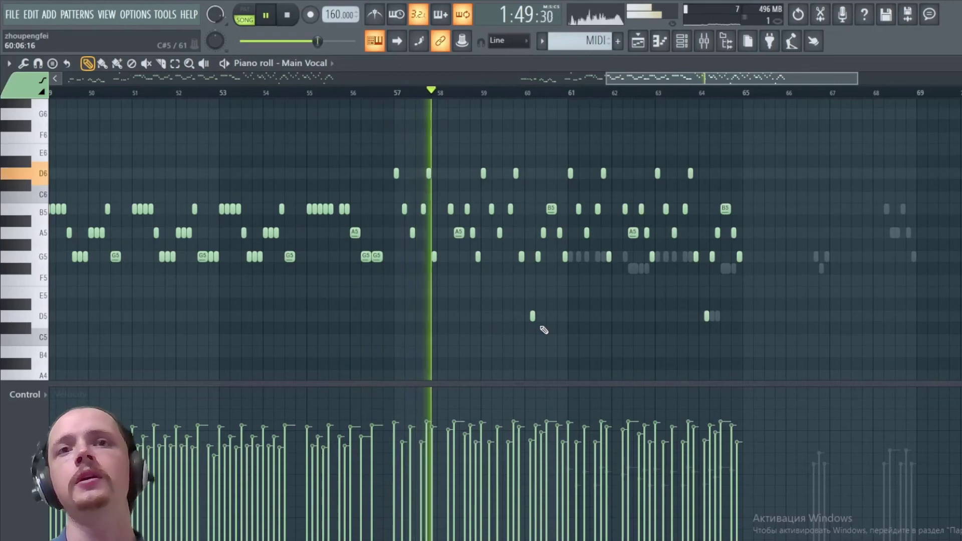
pyautogui.moveTo(635, 317)
pyautogui.mouseDown()
pyautogui.moveTo(441, 274)
pyautogui.moveTo(404, 284)
pyautogui.moveTo(404, 294)
pyautogui.mouseUp()
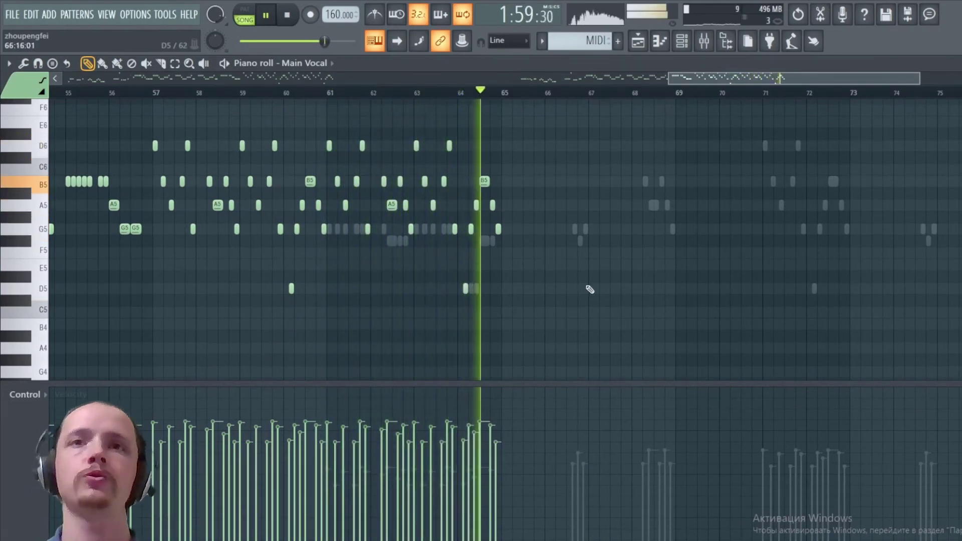
pyautogui.moveTo(716, 302); pyautogui.dragTo(414, 315)
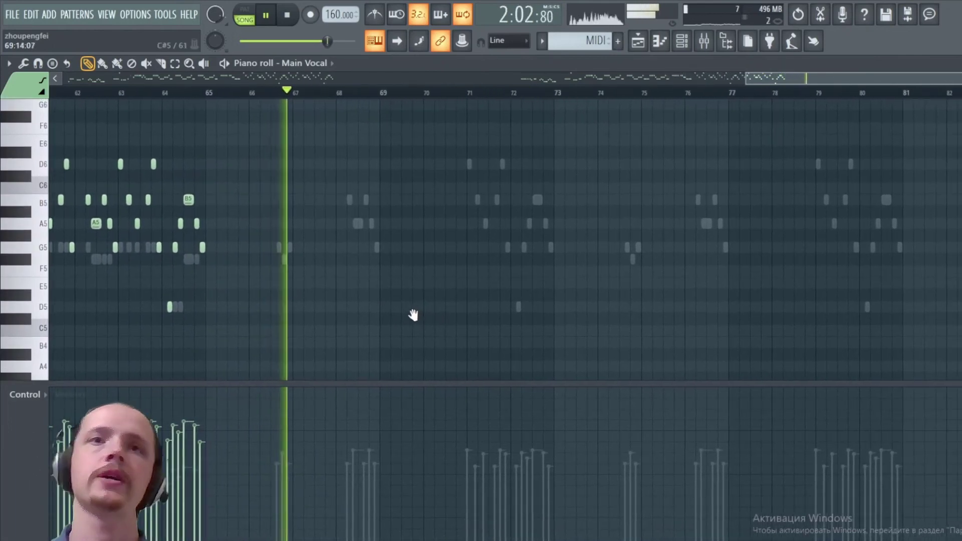
pyautogui.doubleClick(357, 224)
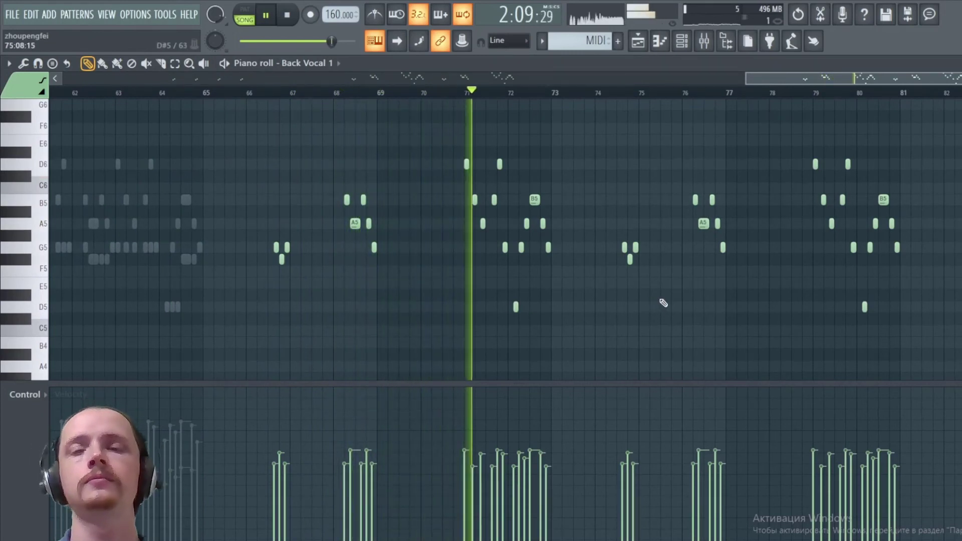
pyautogui.moveTo(658, 297)
pyautogui.mouseDown()
pyautogui.moveTo(563, 317)
pyautogui.moveTo(541, 309)
pyautogui.mouseUp()
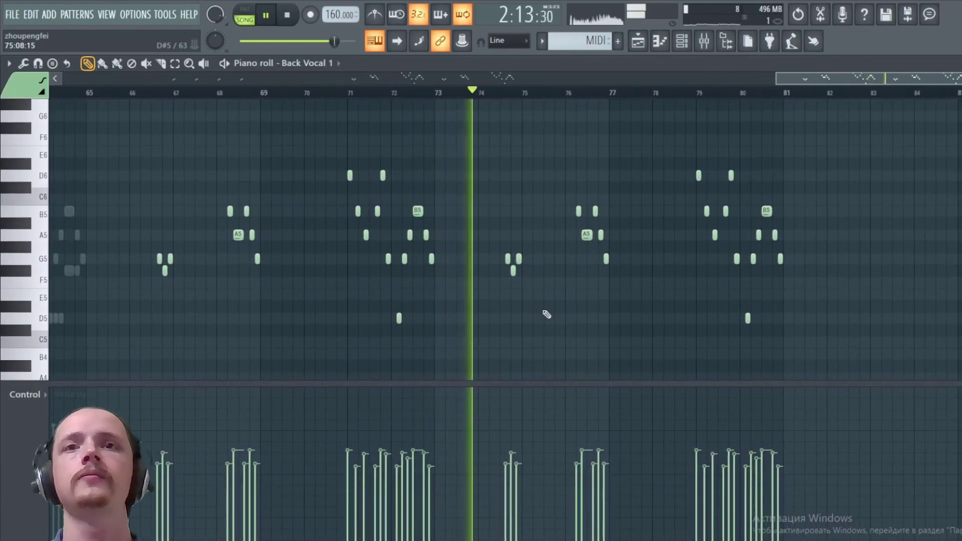
pyautogui.press('F5')
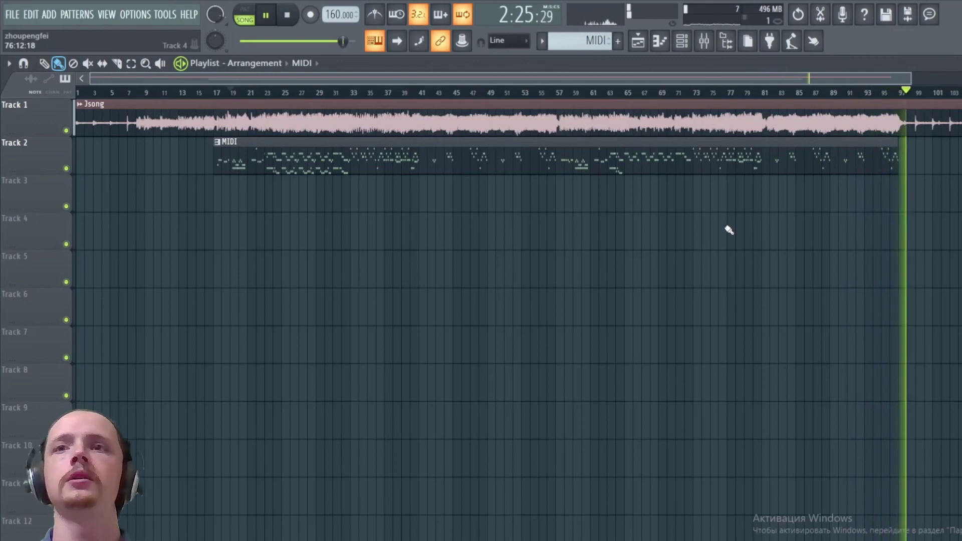
# Copy the name of the Main Vocal channel and open all its notes in the piano roll
pyautogui.press('F6')
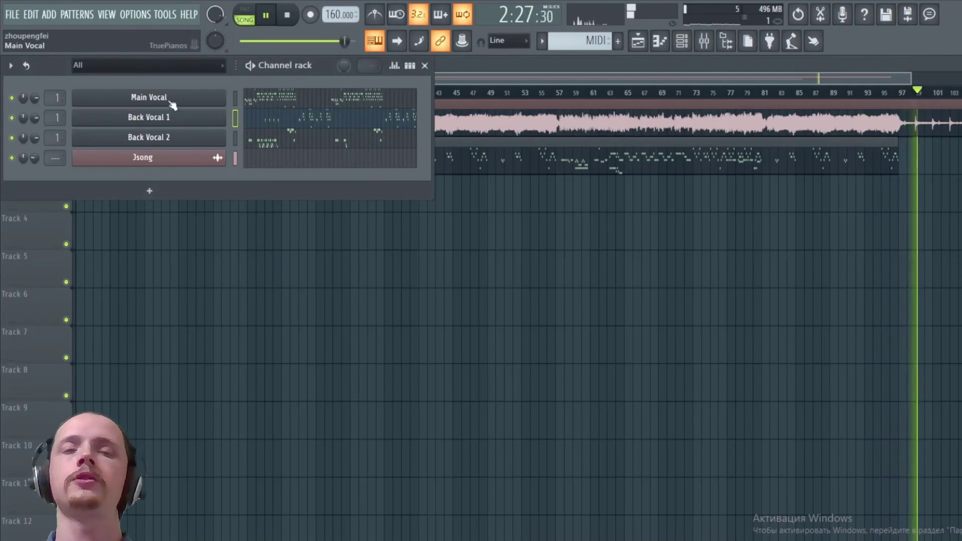
pyautogui.press('F2')
pyautogui.hotkey('ctrl', 'c')
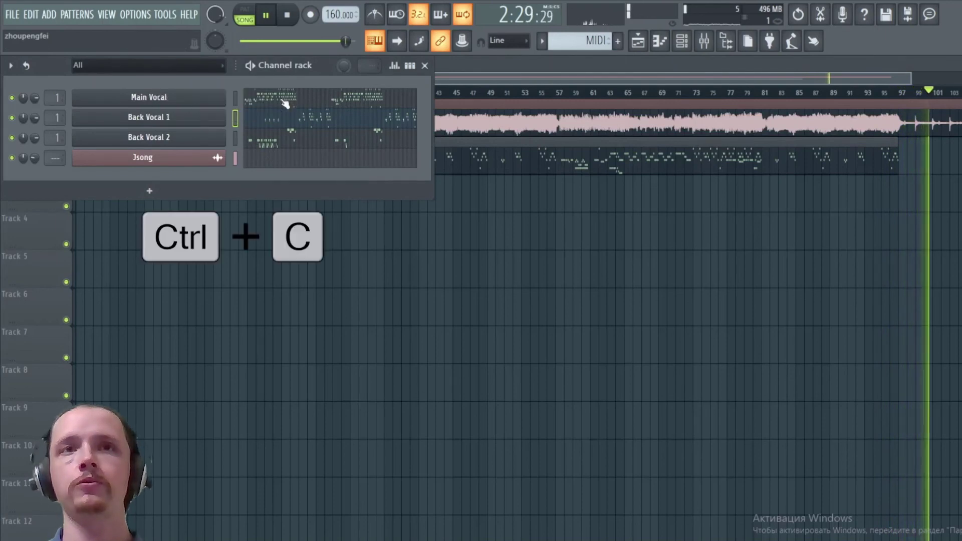
pyautogui.click(285, 104)
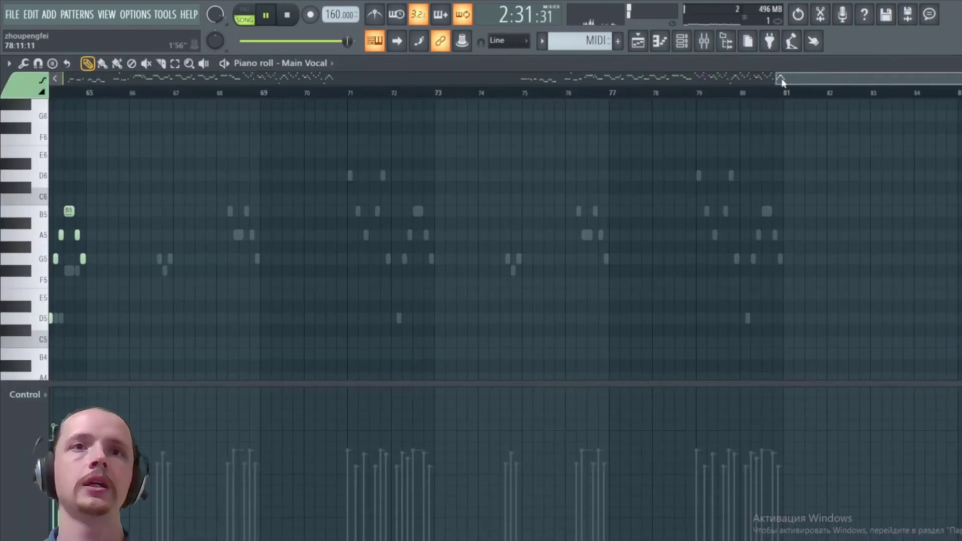
pyautogui.moveTo(777, 78); pyautogui.dragTo(64, 78)
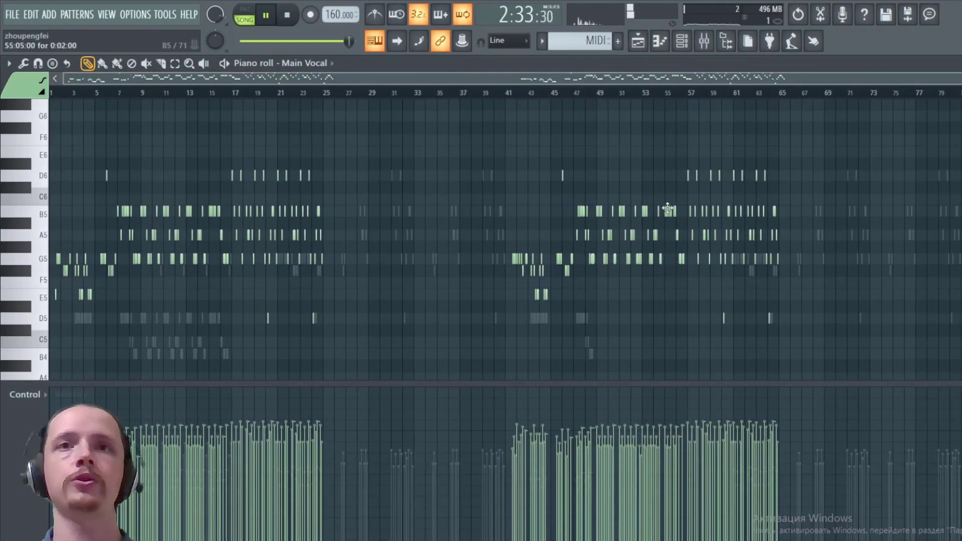
# Export the Main Vocal notes as a MIDI file named Main Vocal in the client's folder under Clients
pyautogui.hotkey('ctrl', 'shift', 'm')
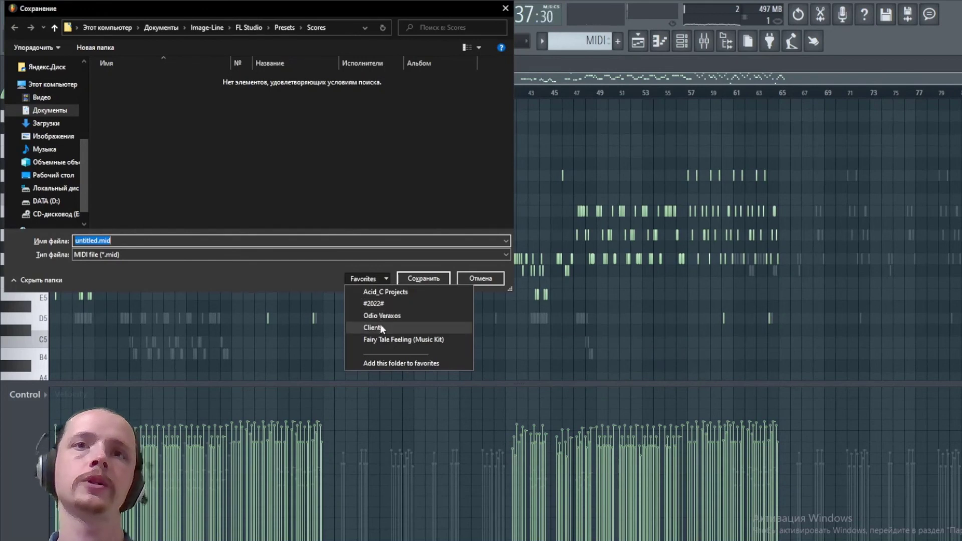
pyautogui.click(373, 328)
pyautogui.scroll(-2, 157, 156)
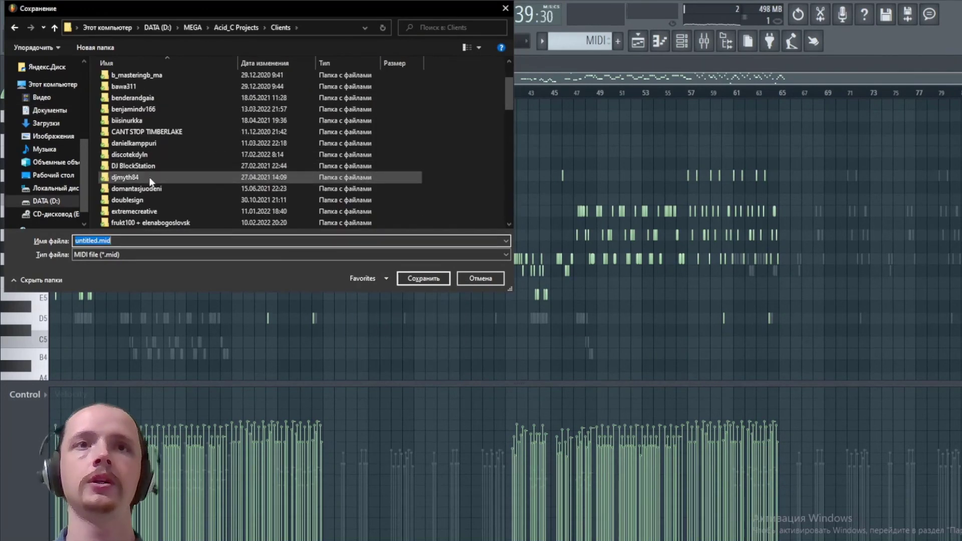
pyautogui.doubleClick(140, 147)
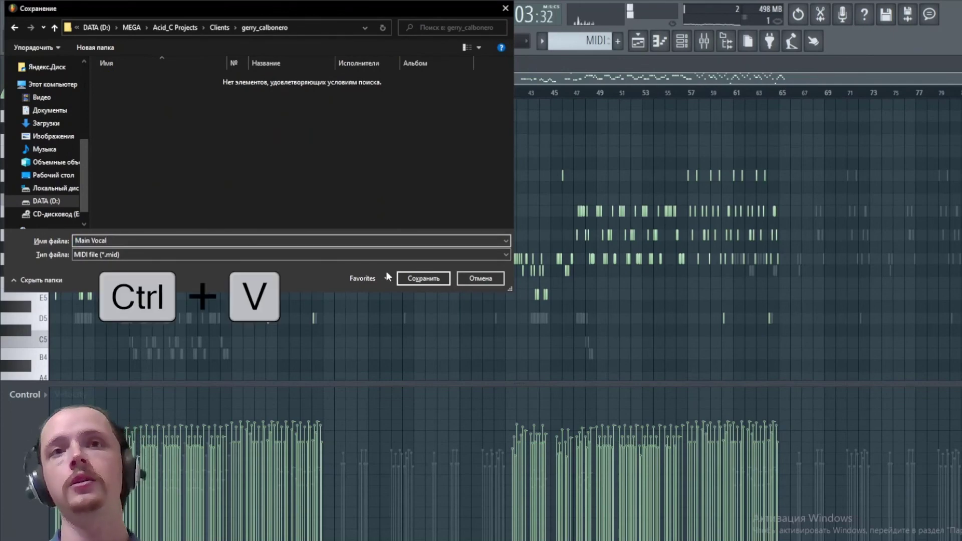
pyautogui.click(413, 276)
pyautogui.press('Escape')
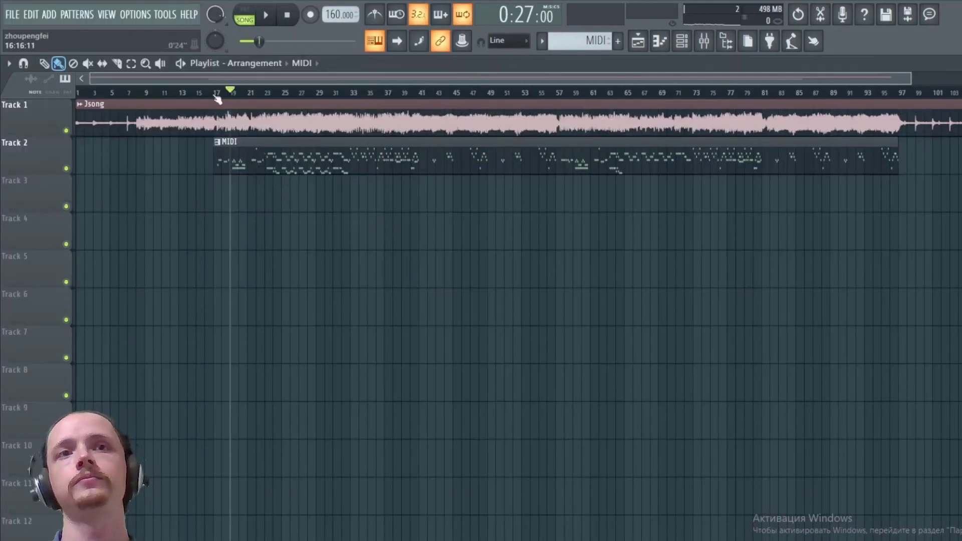
# Select bars 17 to 96 of the playlist and set up an MP3 export in the client's folder with the file name Jsong
pyautogui.moveTo(214, 95); pyautogui.dragTo(898, 96)
pyautogui.press('space')
pyautogui.press('space')
pyautogui.hotkey('ctrl', 'shift', 'r')
pyautogui.write('Jsong')
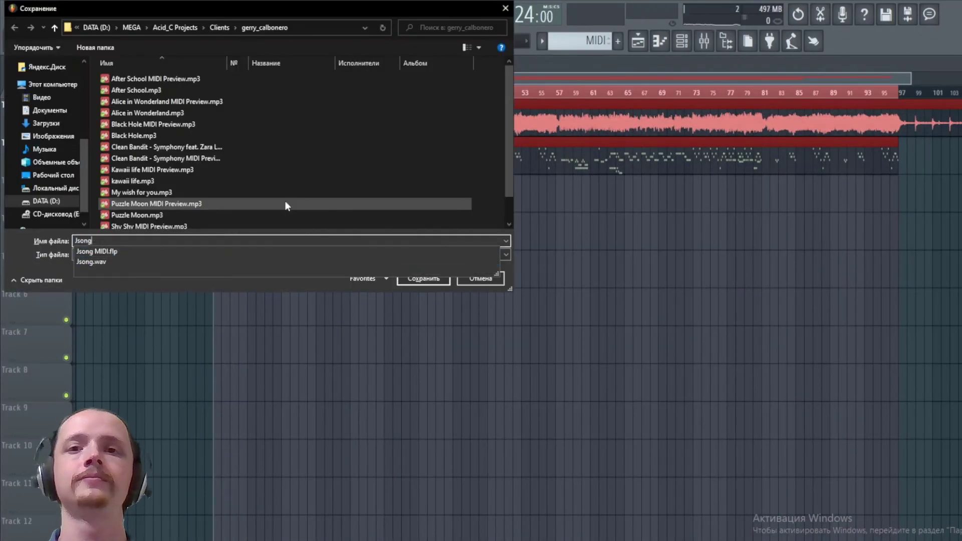